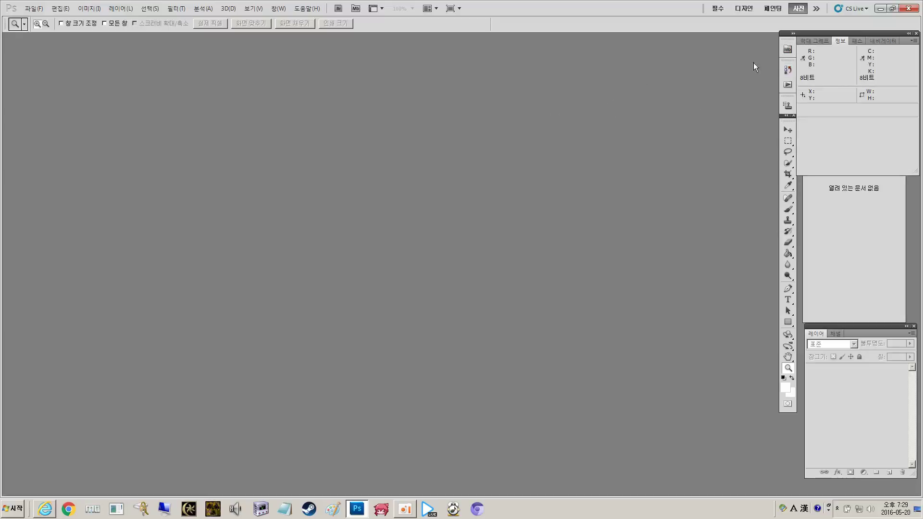
# - Look through the Histogram, Info, Navigator and Paths panels, finishing on the Info panel
pyautogui.click(821, 42)
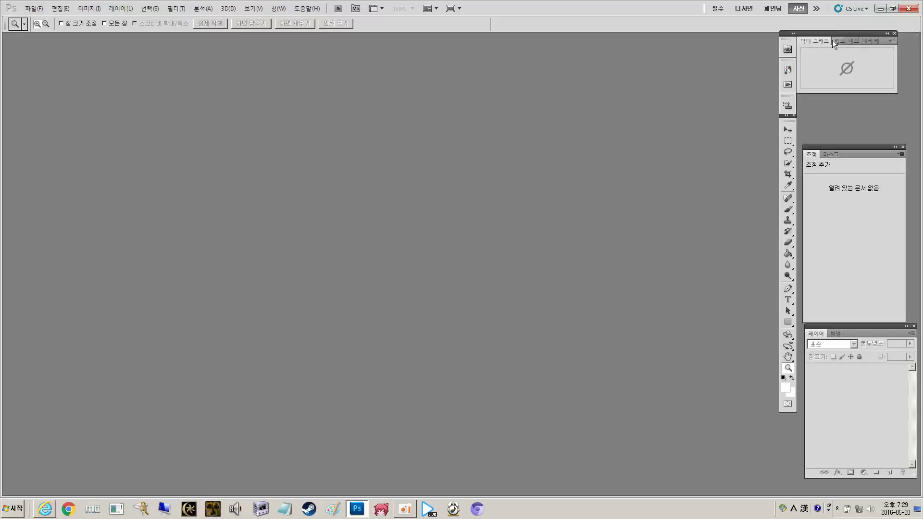
pyautogui.click(838, 40)
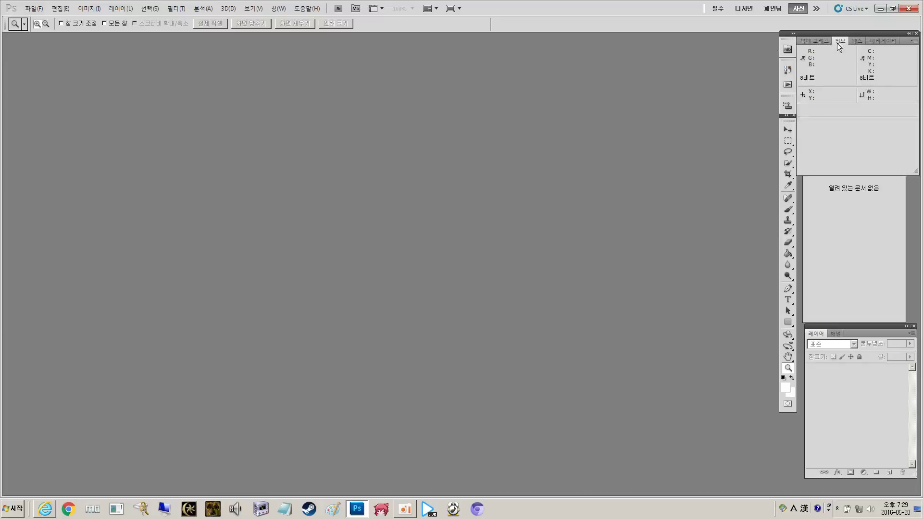
pyautogui.click(881, 41)
pyautogui.click(844, 40)
pyautogui.click(849, 40)
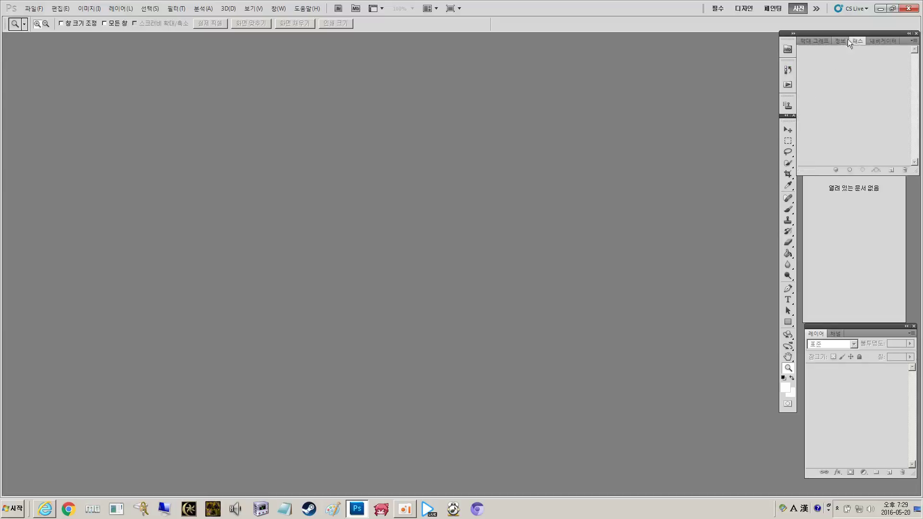
pyautogui.click(839, 41)
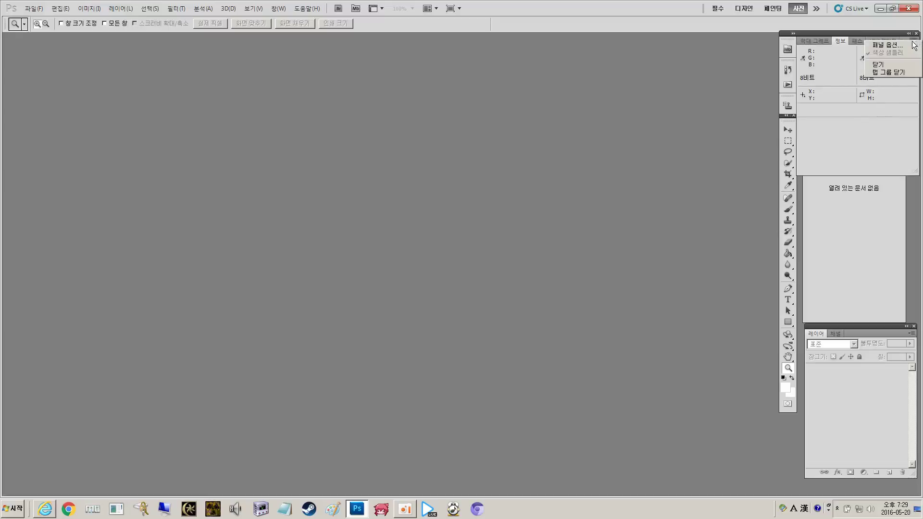
# - Review the Info panel's display options and close them without changing anything
pyautogui.click(915, 41)
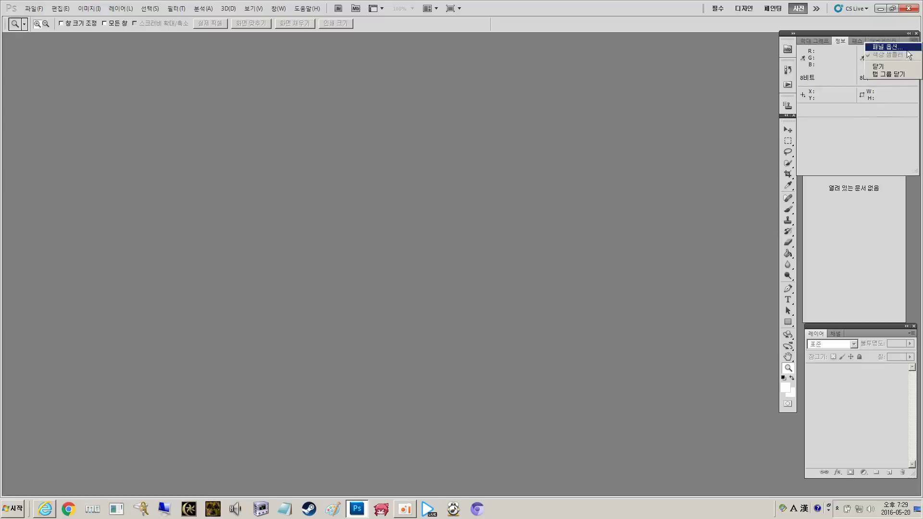
pyautogui.click(915, 41)
pyautogui.click(916, 42)
pyautogui.click(916, 42)
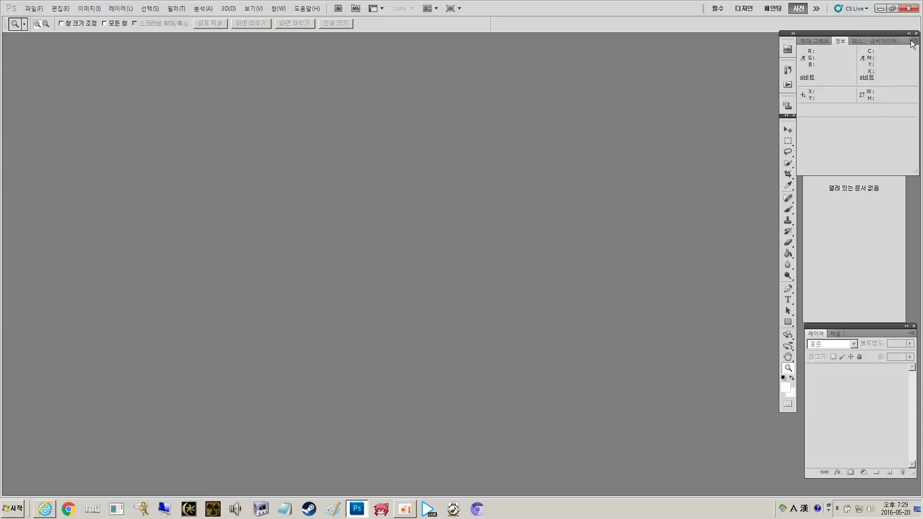
pyautogui.click(915, 41)
pyautogui.click(895, 44)
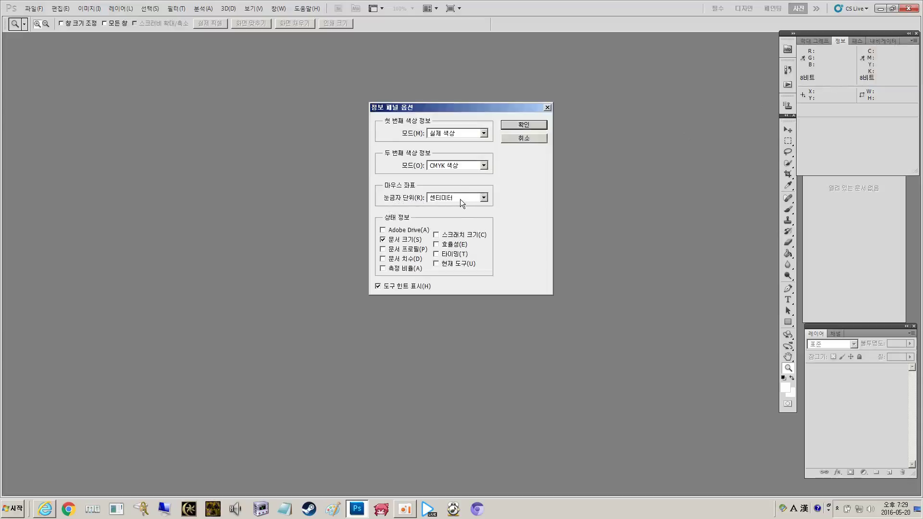
pyautogui.click(519, 139)
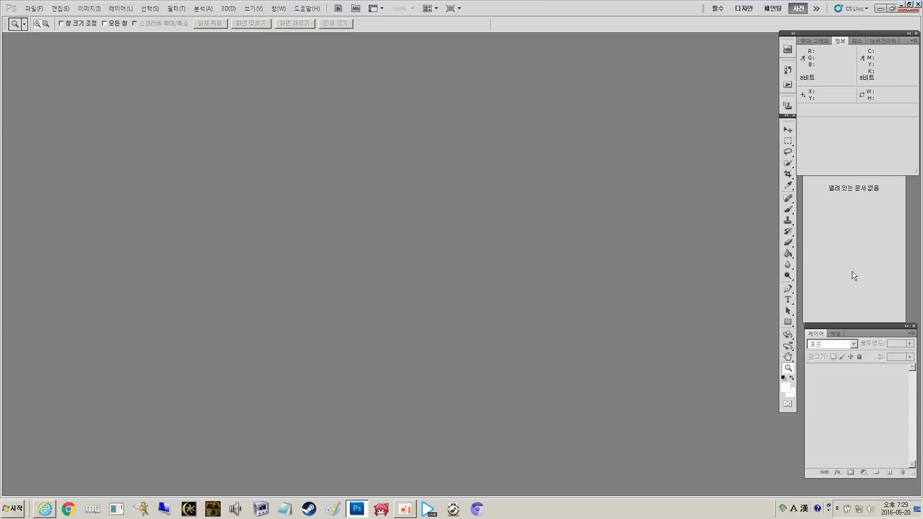
# - Compare the Layers and Channels panels by alternating between them, leaving Channels displayed
pyautogui.click(836, 334)
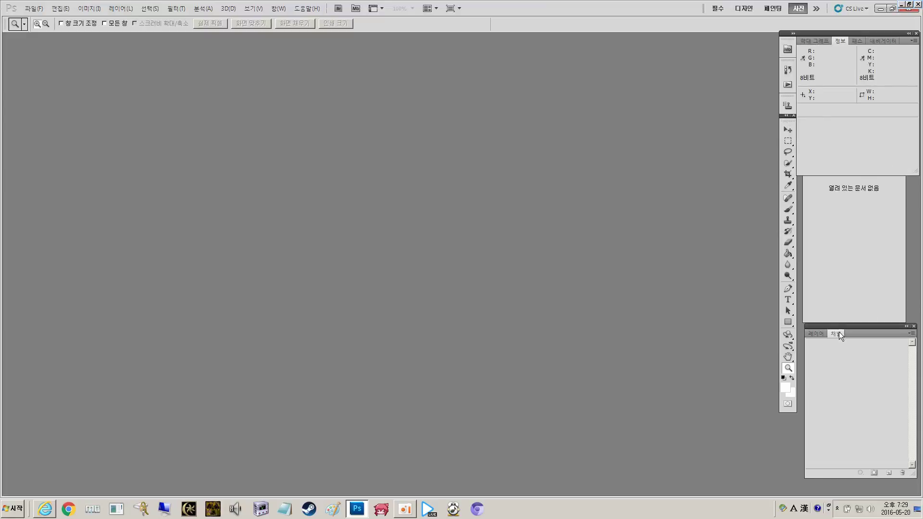
pyautogui.click(819, 335)
pyautogui.click(839, 335)
pyautogui.click(817, 332)
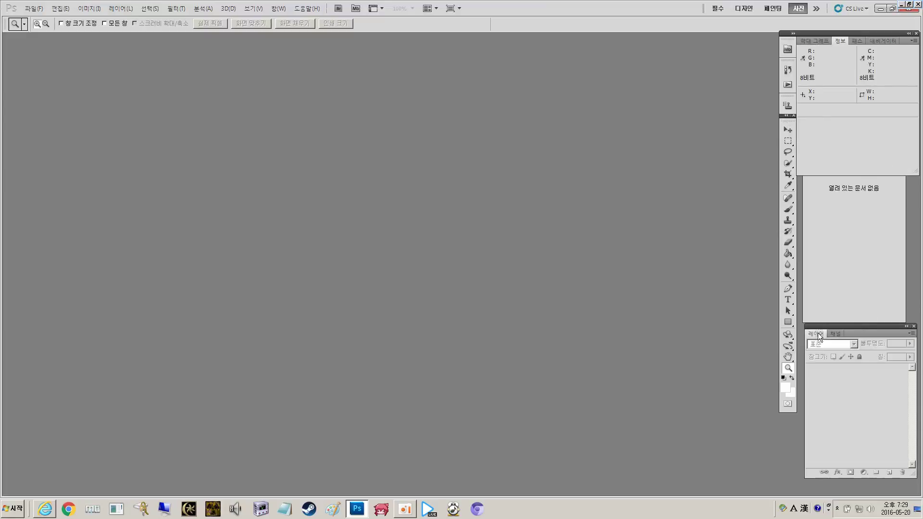
pyautogui.click(835, 332)
pyautogui.click(816, 333)
pyautogui.click(836, 333)
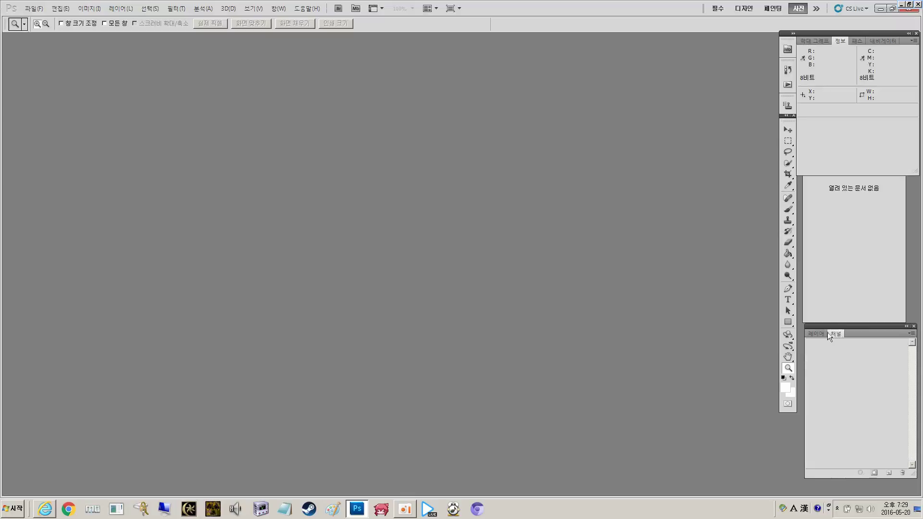
pyautogui.click(826, 333)
pyautogui.click(832, 333)
pyautogui.click(815, 334)
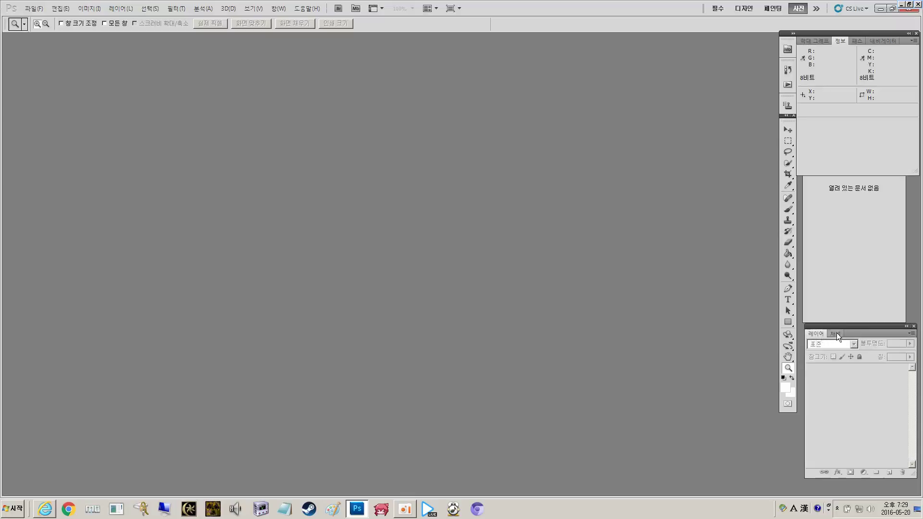
pyautogui.click(836, 333)
pyautogui.click(819, 332)
pyautogui.click(834, 332)
pyautogui.click(820, 334)
pyautogui.click(832, 333)
pyautogui.click(820, 333)
pyautogui.click(834, 333)
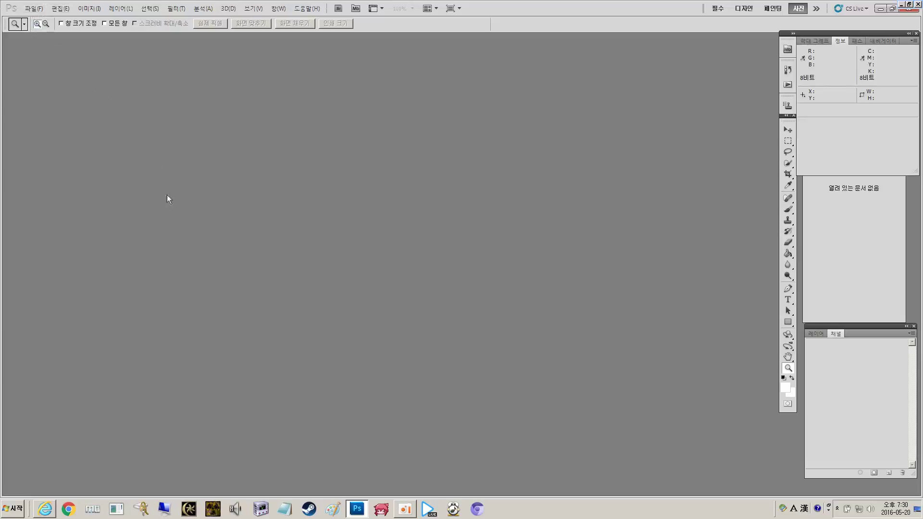
# - Start a new document and name it 연습용1
pyautogui.click(35, 12)
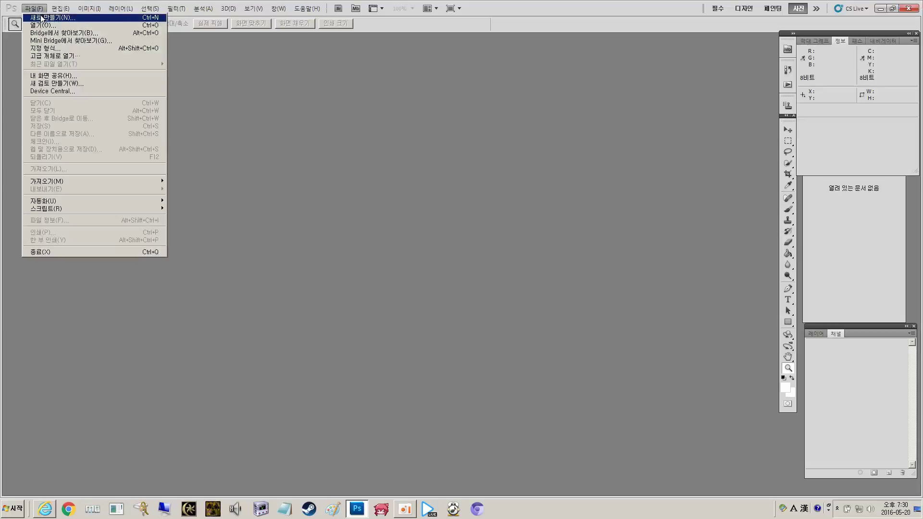
pyautogui.click(42, 18)
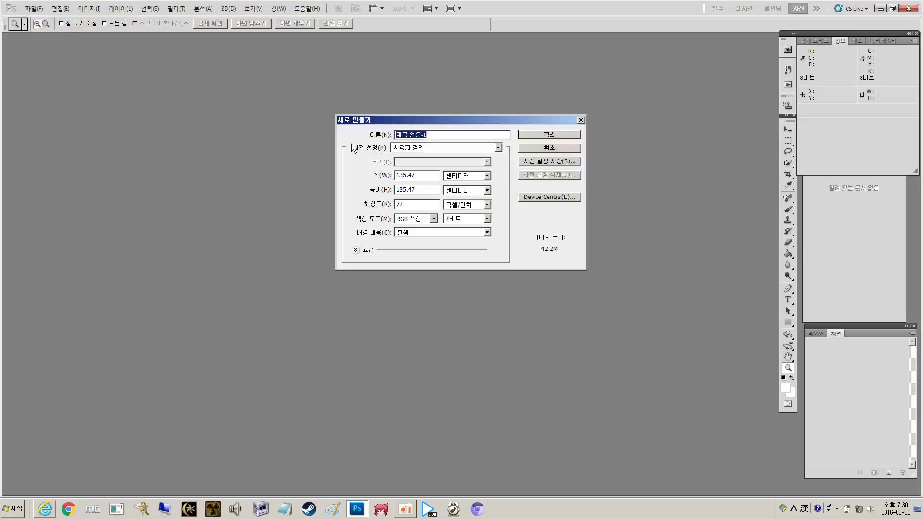
pyautogui.click(430, 175)
pyautogui.doubleClick(431, 135)
pyautogui.press('BackSpace')
pyautogui.press('BackSpace')
pyautogui.press('BackSpace')
pyautogui.press('BackSpace')
pyautogui.press('Hangul')
pyautogui.write('ㄷ연습용 ')
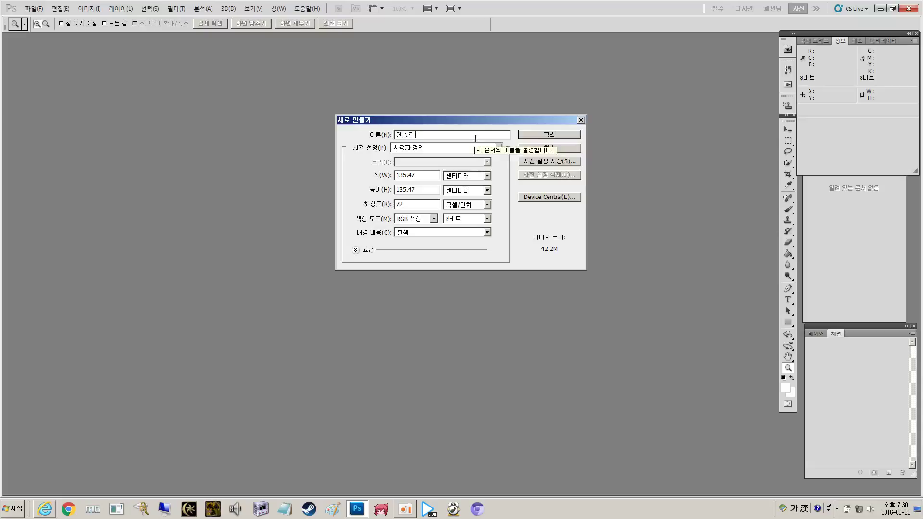
pyautogui.write('1')
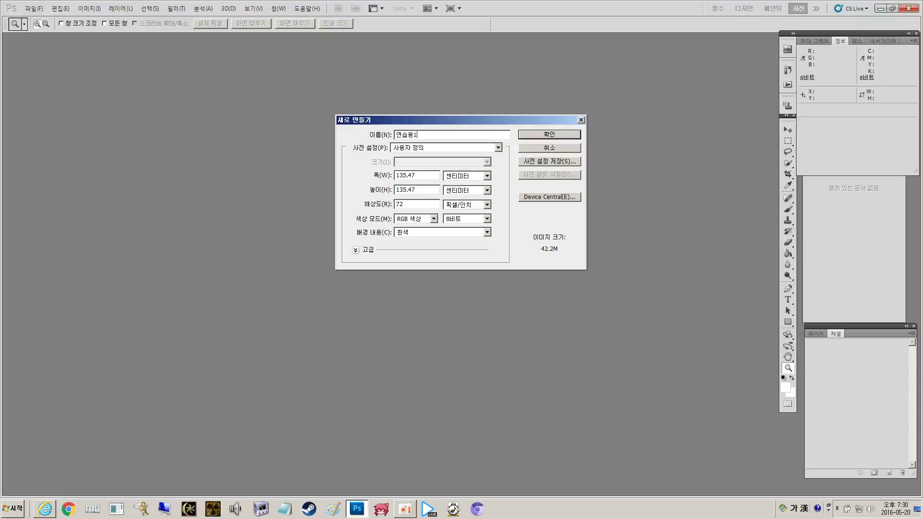
# - Set the new document's width and height to 72.25 centimetres each and create it
pyautogui.doubleClick(423, 174)
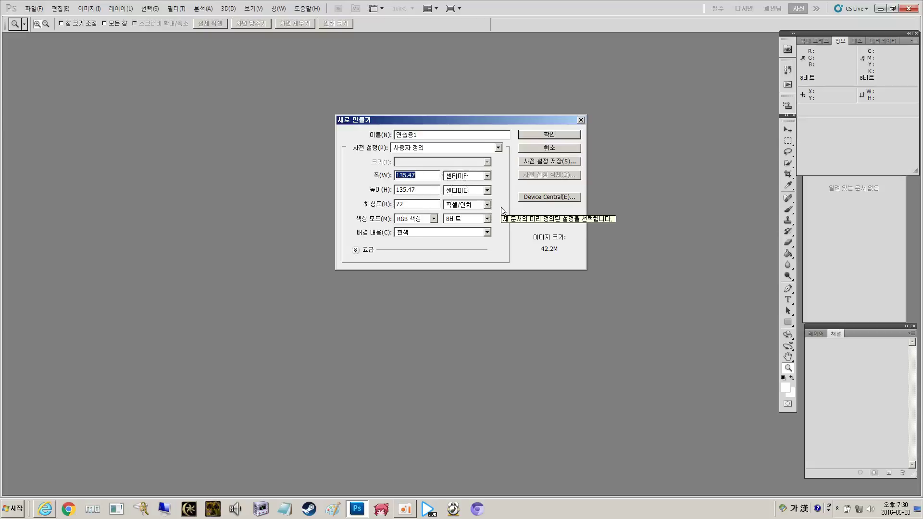
pyautogui.write('72.25')
pyautogui.press('Tab')
pyautogui.press('Tab')
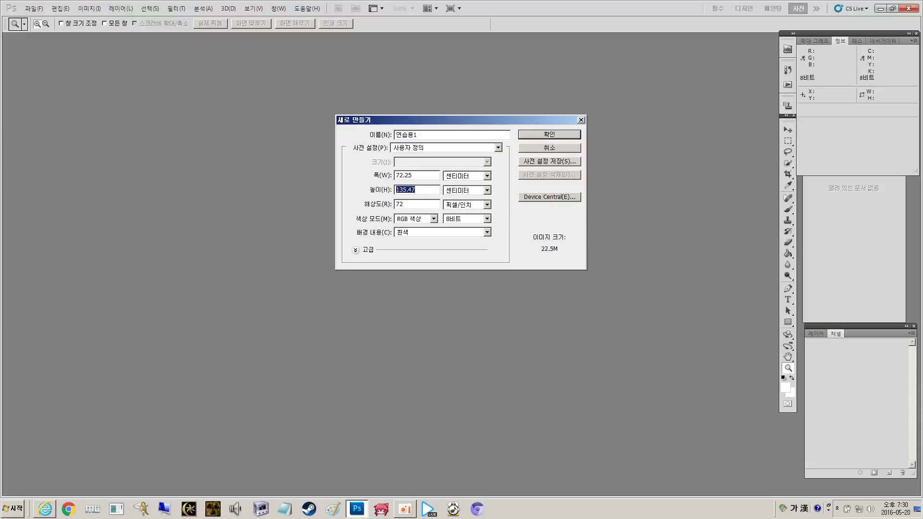
pyautogui.write('72.25')
pyautogui.moveTo(412, 175); pyautogui.dragTo(396, 189)
pyautogui.click(409, 178)
pyautogui.click(422, 175)
pyautogui.click(535, 132)
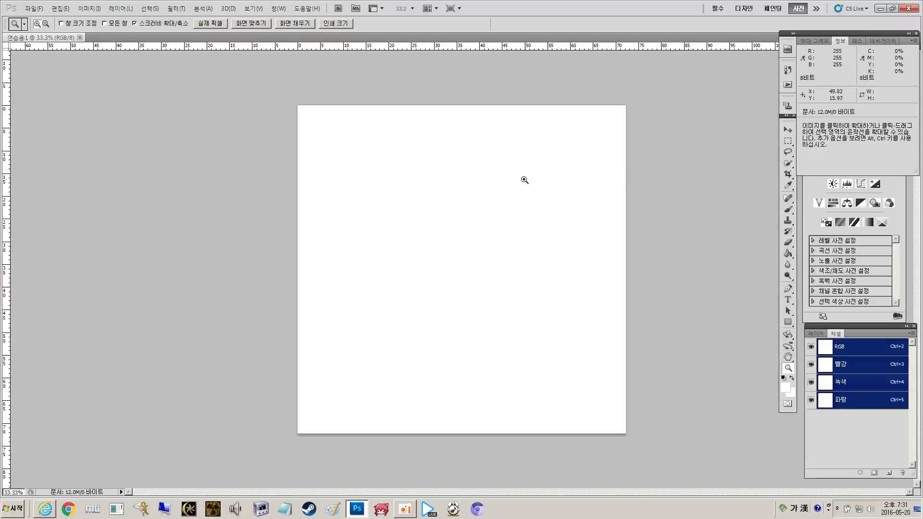
# - Inspect the new document's layer and its individual red, green and blue channels, returning to the composite RGB view
pyautogui.click(823, 334)
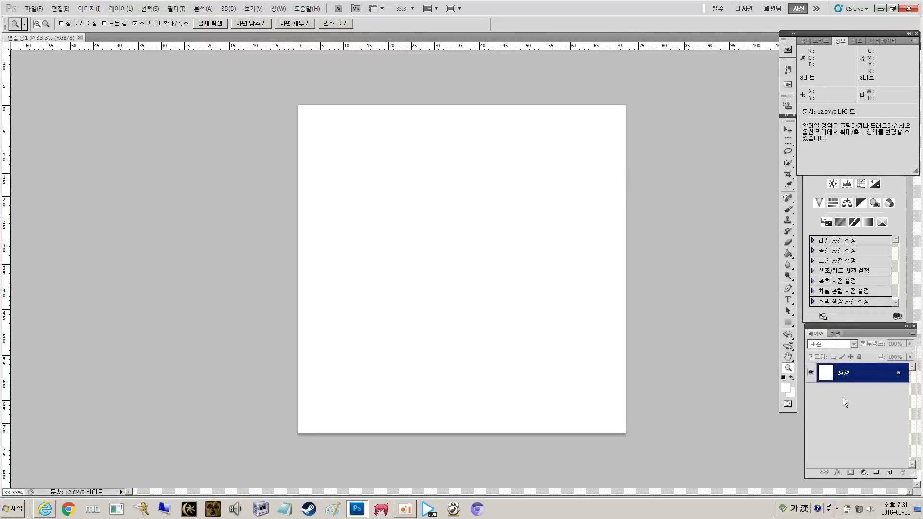
pyautogui.click(835, 332)
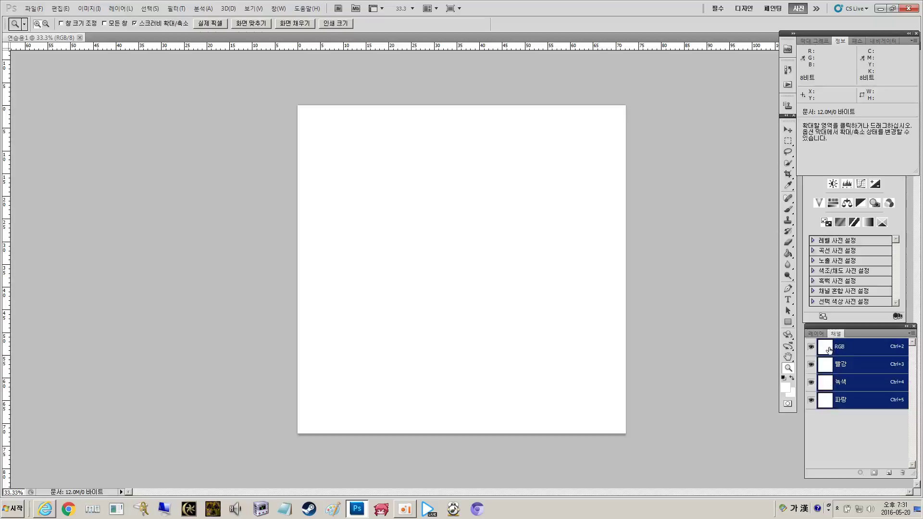
pyautogui.click(842, 404)
pyautogui.click(849, 369)
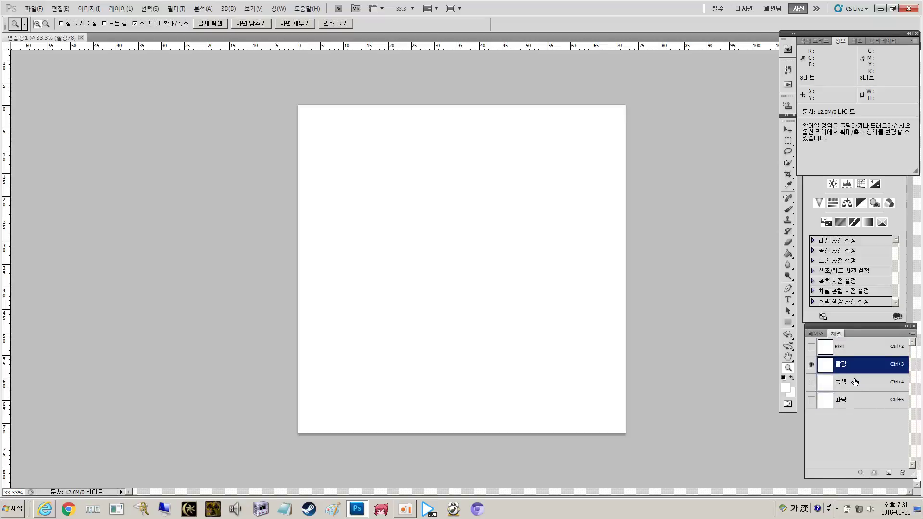
pyautogui.click(855, 383)
pyautogui.click(853, 400)
pyautogui.hotkey('ctrl', '2')
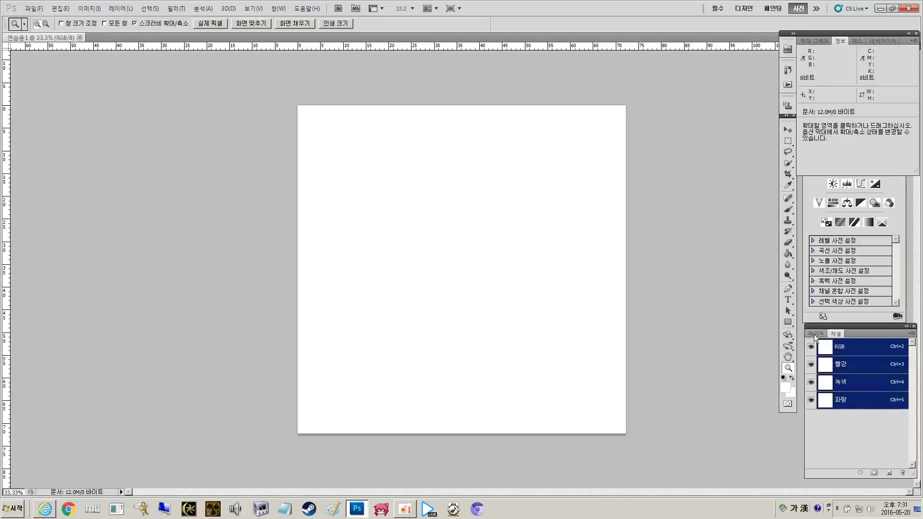
pyautogui.hotkey('ctrl', '5')
pyautogui.hotkey('ctrl', '2')
pyautogui.hotkey('ctrl', '3')
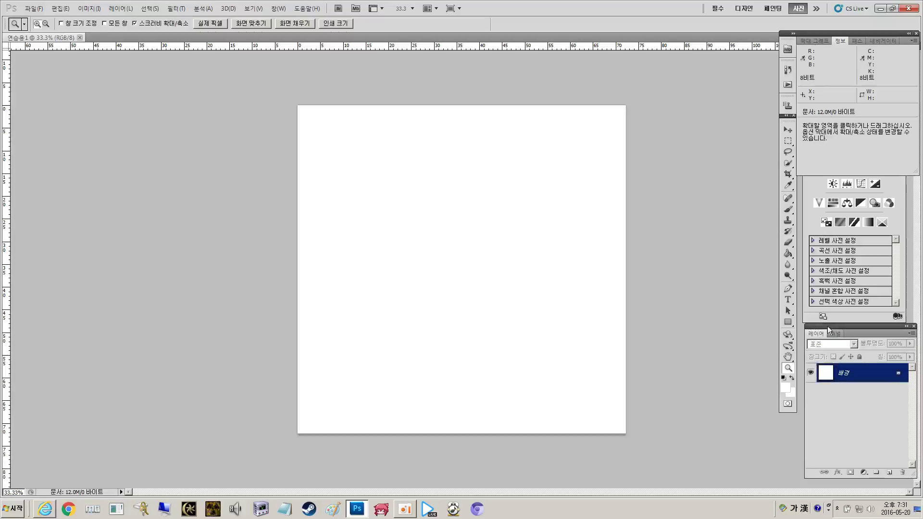
pyautogui.hotkey('ctrl', '2')
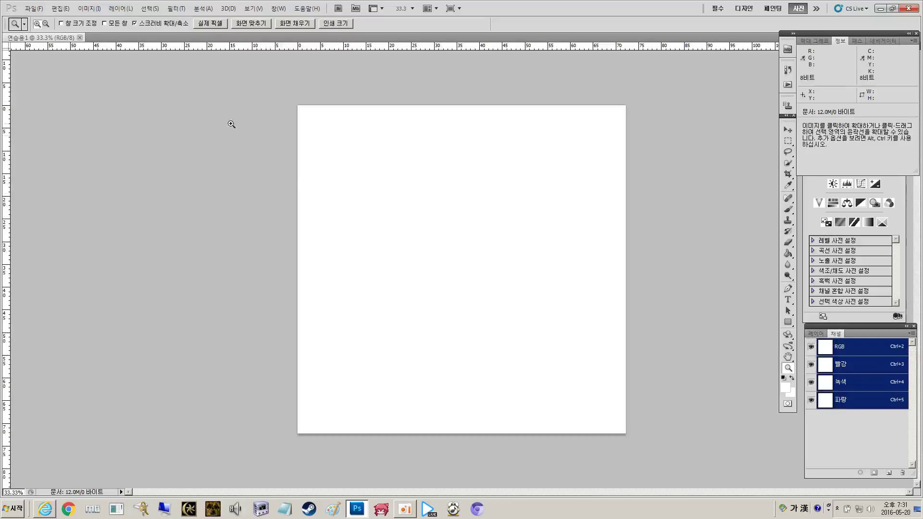
# - Check the document's pixel dimensions in Image Size and leave them unchanged
pyautogui.click(98, 10)
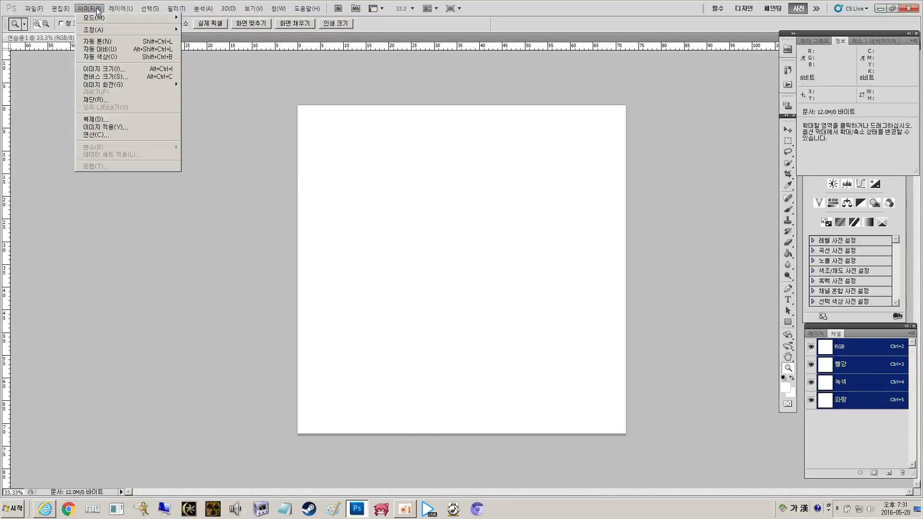
pyautogui.click(104, 69)
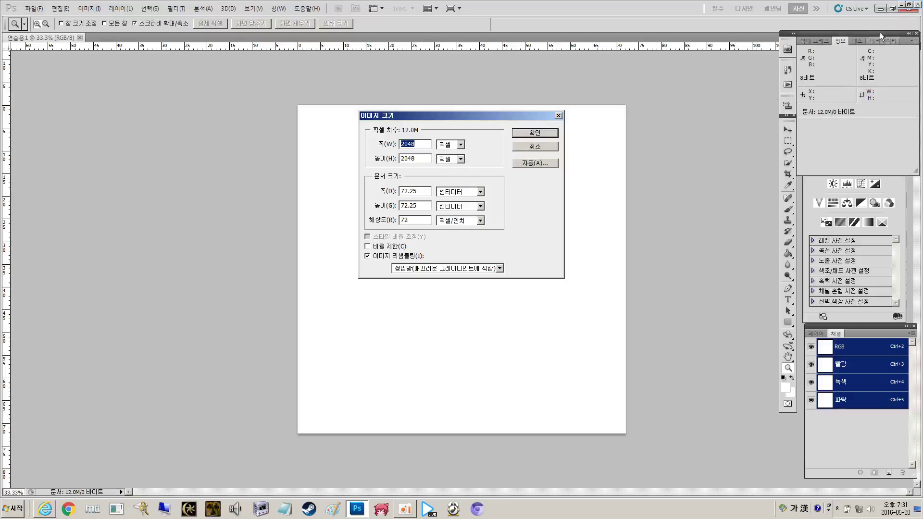
pyautogui.click(880, 7)
pyautogui.click(518, 147)
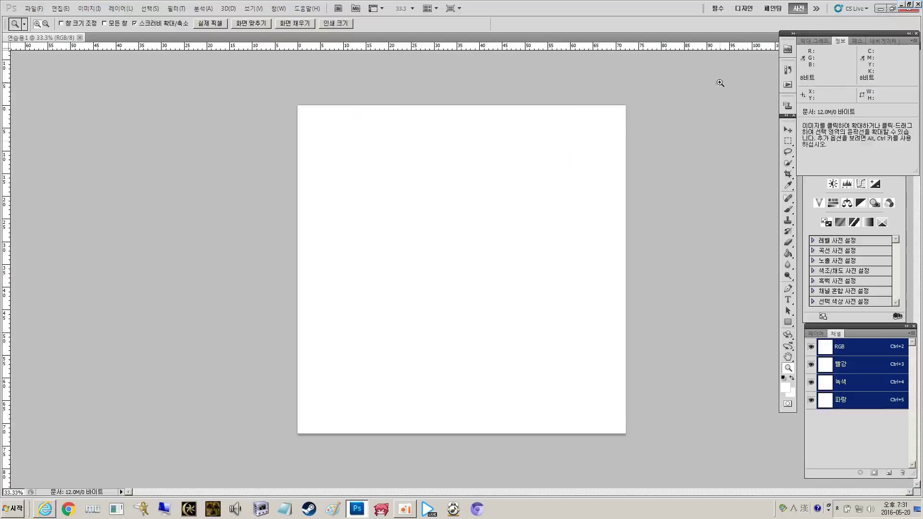
# - Switch to the Windows desktop and examine the primary display's available screen resolutions, keeping the current setting
pyautogui.click(880, 8)
pyautogui.rightClick(470, 128)
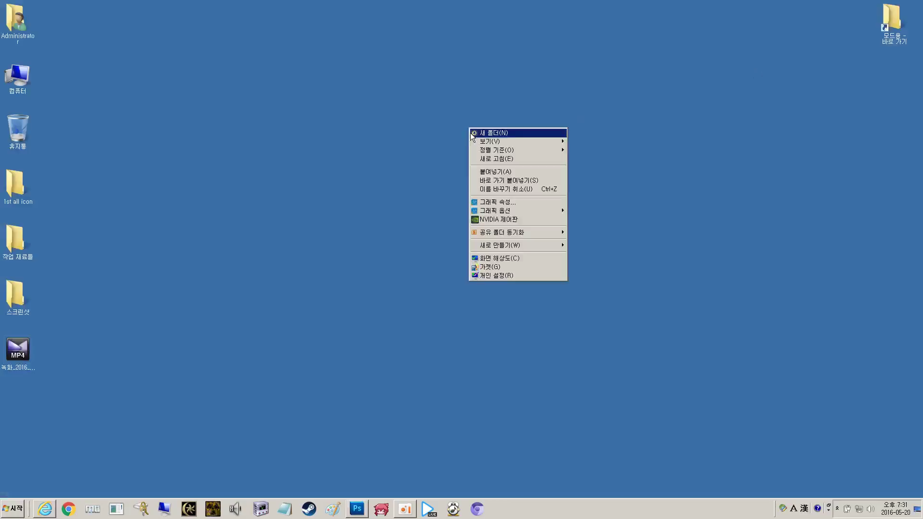
pyautogui.click(526, 262)
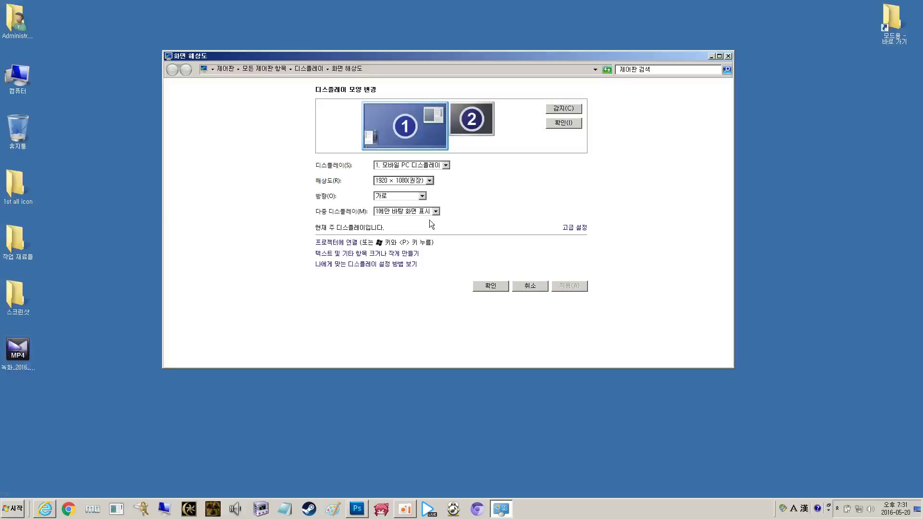
pyautogui.click(410, 183)
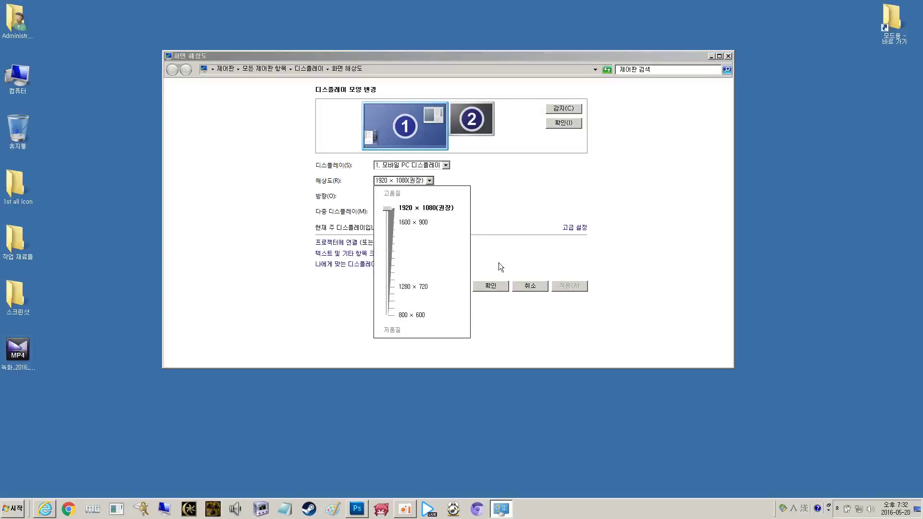
pyautogui.click(507, 293)
pyautogui.click(506, 286)
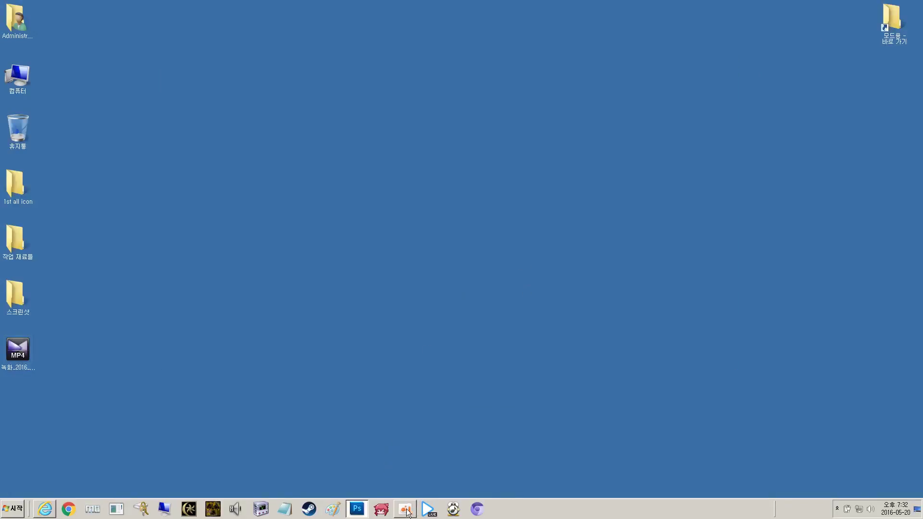
# - Return to Photoshop and examine the practice document's pixel and centimetre dimensions in Image Size, leaving them unchanged
pyautogui.click(360, 510)
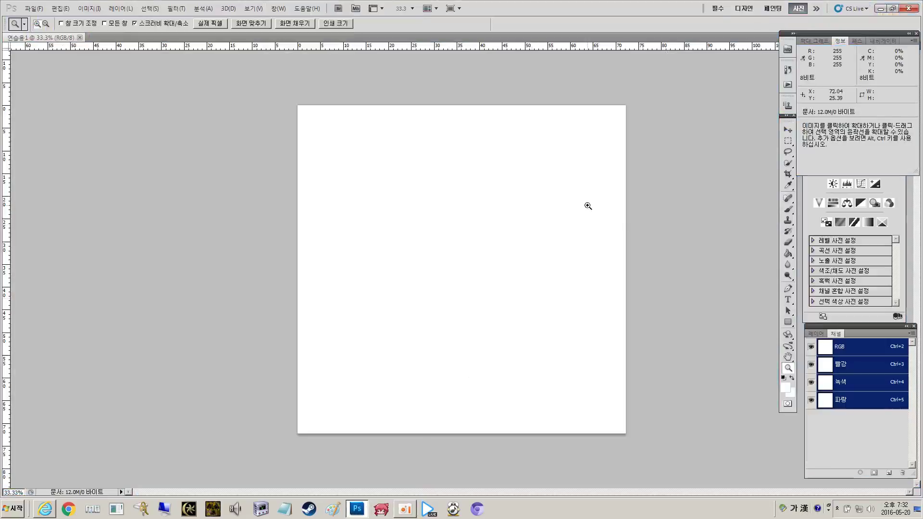
pyautogui.click(99, 9)
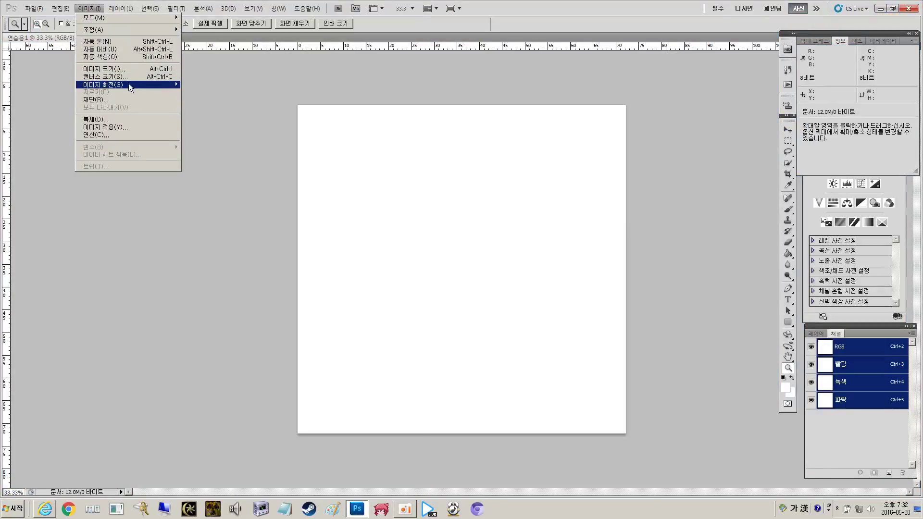
pyautogui.click(104, 69)
pyautogui.click(412, 146)
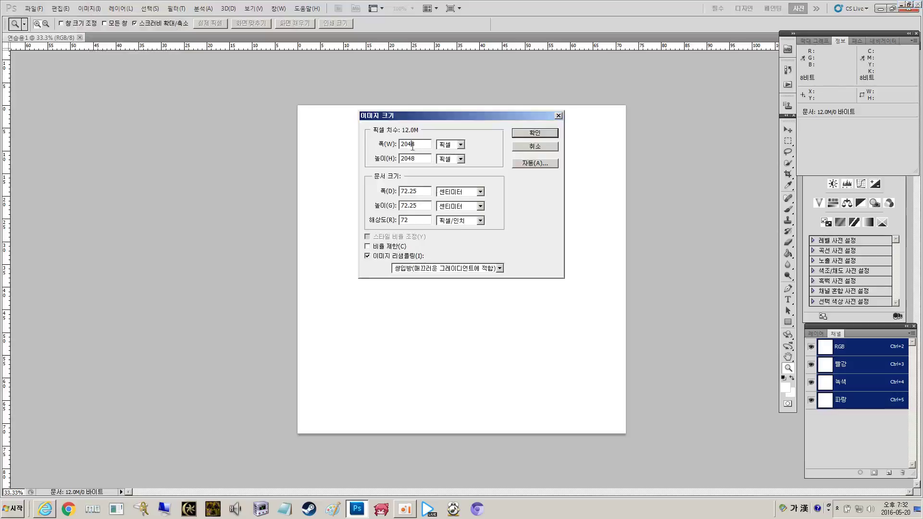
pyautogui.click(423, 159)
pyautogui.click(426, 192)
pyautogui.click(420, 145)
pyautogui.click(420, 145)
pyautogui.click(419, 145)
pyautogui.press('Escape')
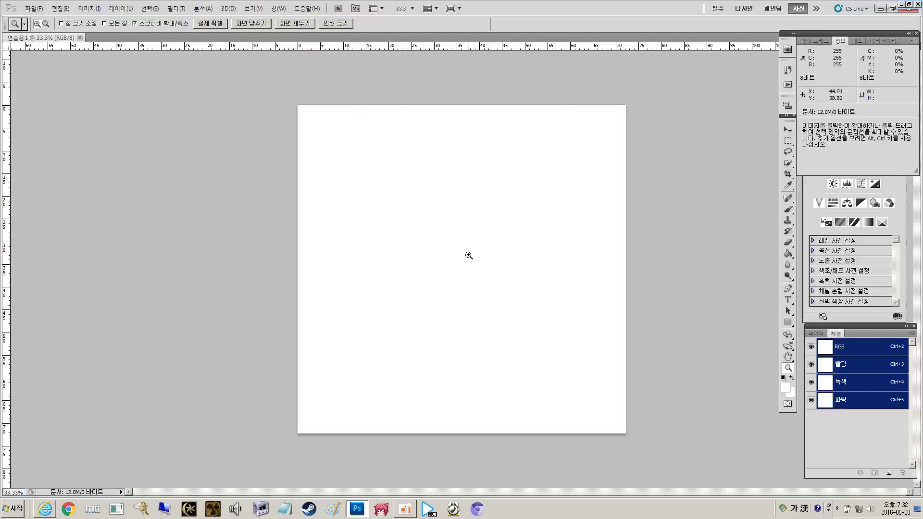
pyautogui.click(50, 9)
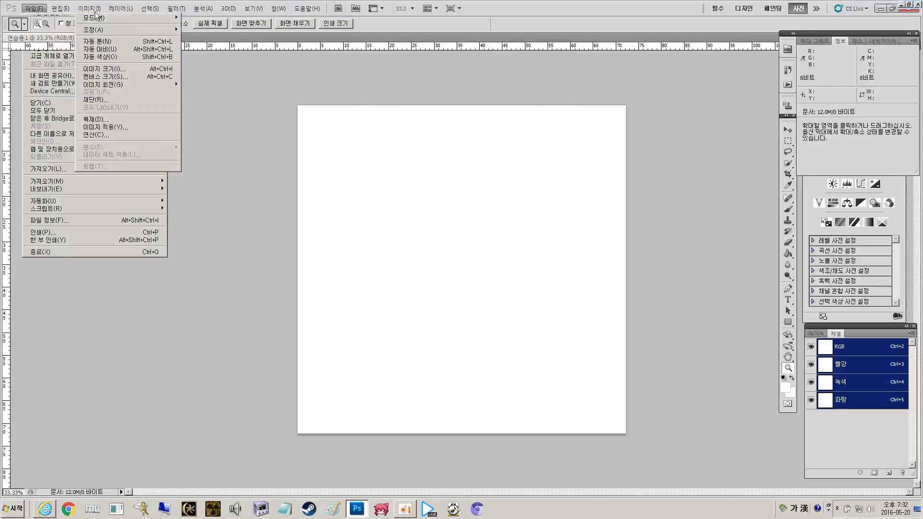
pyautogui.click(102, 22)
pyautogui.click(90, 8)
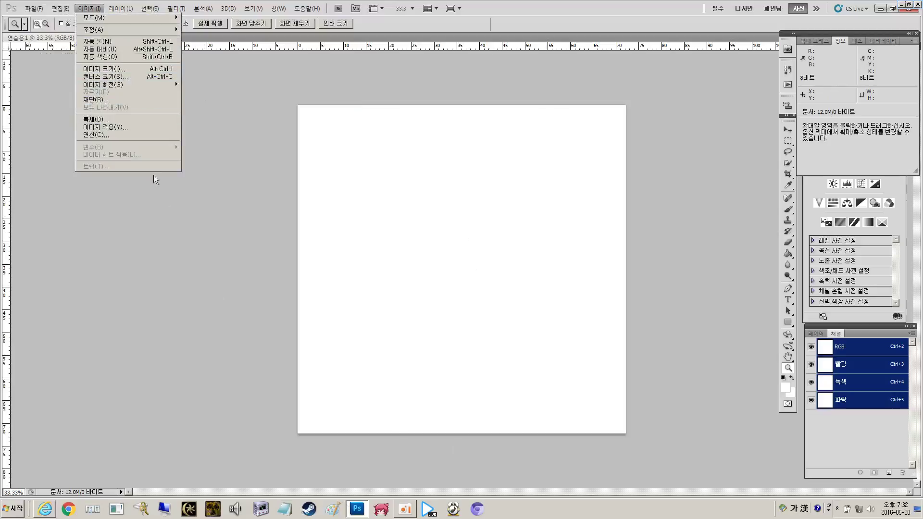
pyautogui.click(129, 69)
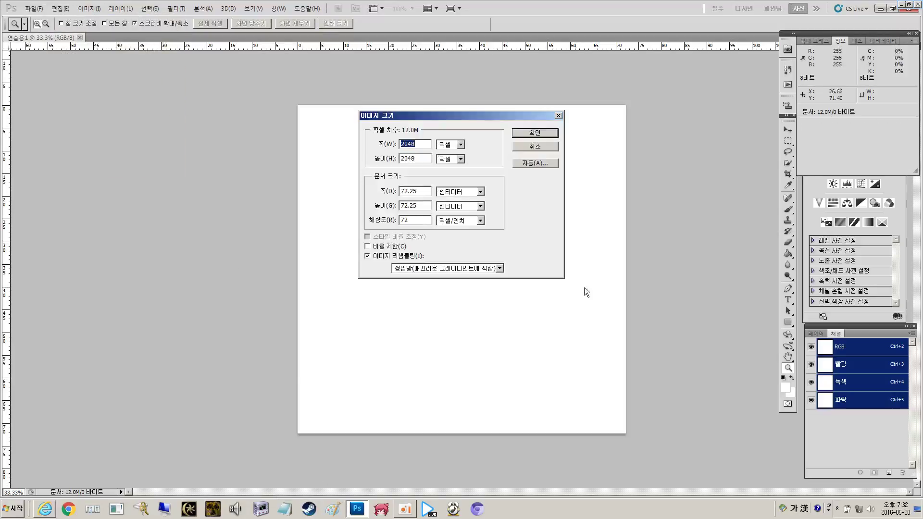
pyautogui.press('Escape')
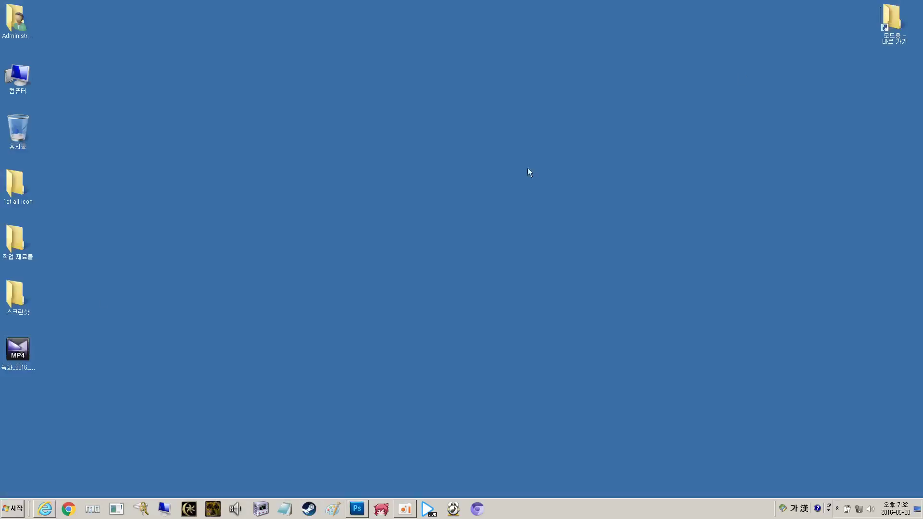
# - Open the 메인화면 로딩화면 바꾸기 3편 보조자료 notes from the desktop's 스크린샷 folder and show them over the Photoshop document
pyautogui.click(880, 8)
pyautogui.doubleClick(25, 288)
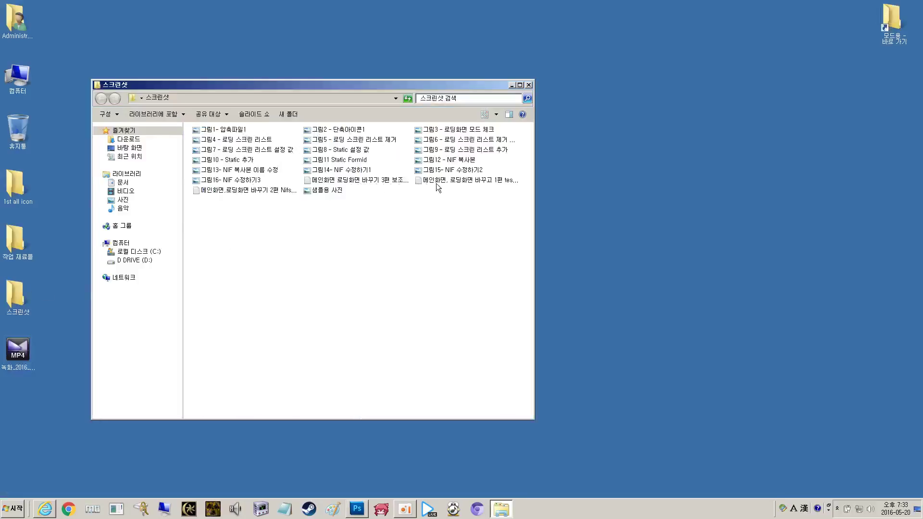
pyautogui.doubleClick(391, 181)
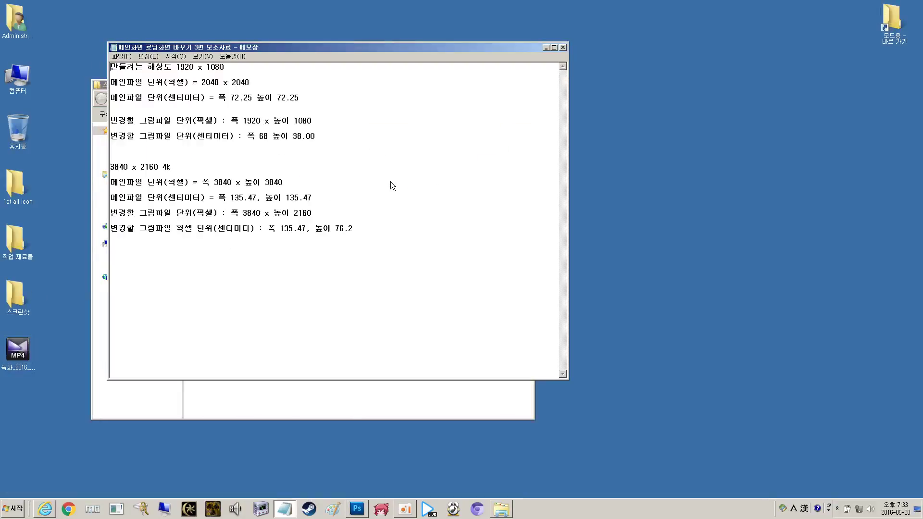
pyautogui.click(403, 402)
pyautogui.click(365, 508)
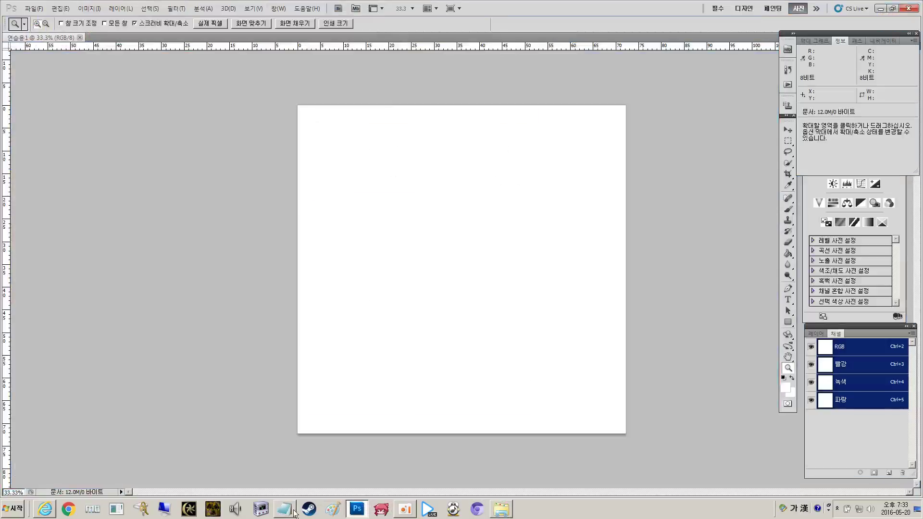
pyautogui.click(295, 513)
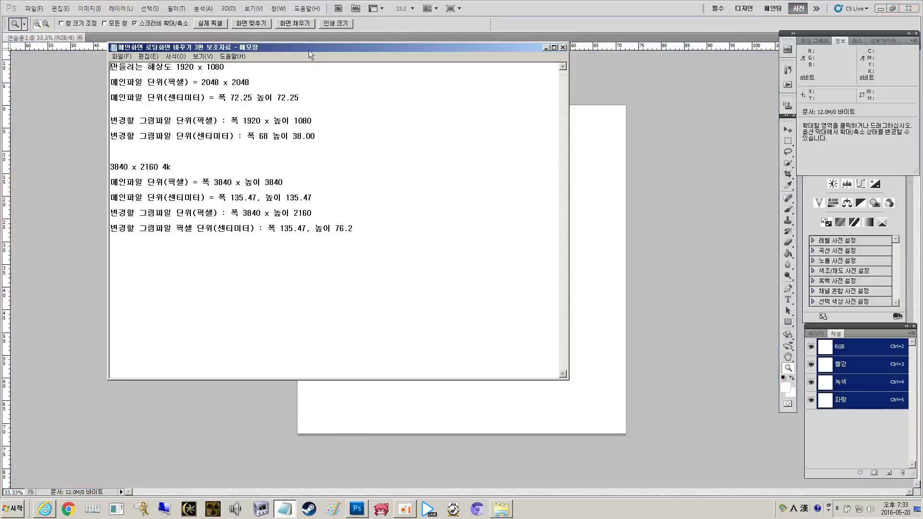
pyautogui.moveTo(309, 50); pyautogui.dragTo(195, 98)
pyautogui.moveTo(382, 102); pyautogui.dragTo(535, 94)
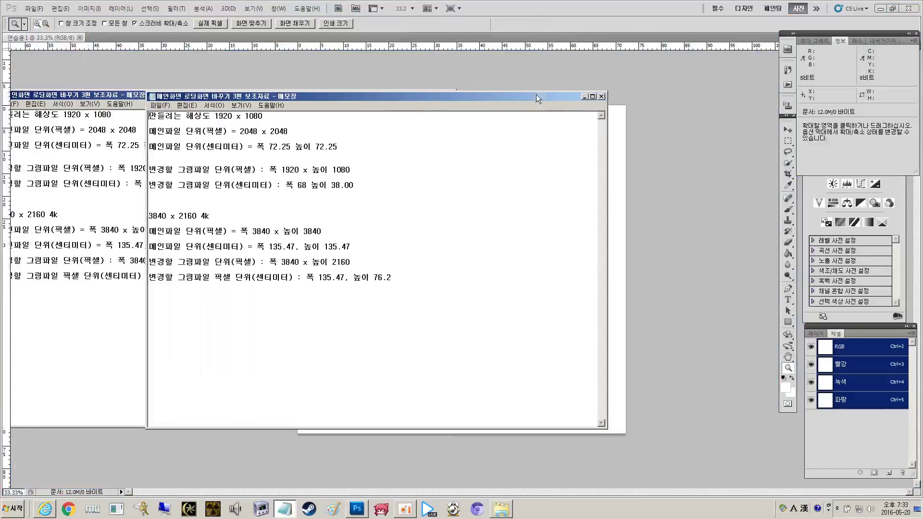
# - Open Image Size for the practice document and place the notes window beside its dimension values
pyautogui.click(87, 10)
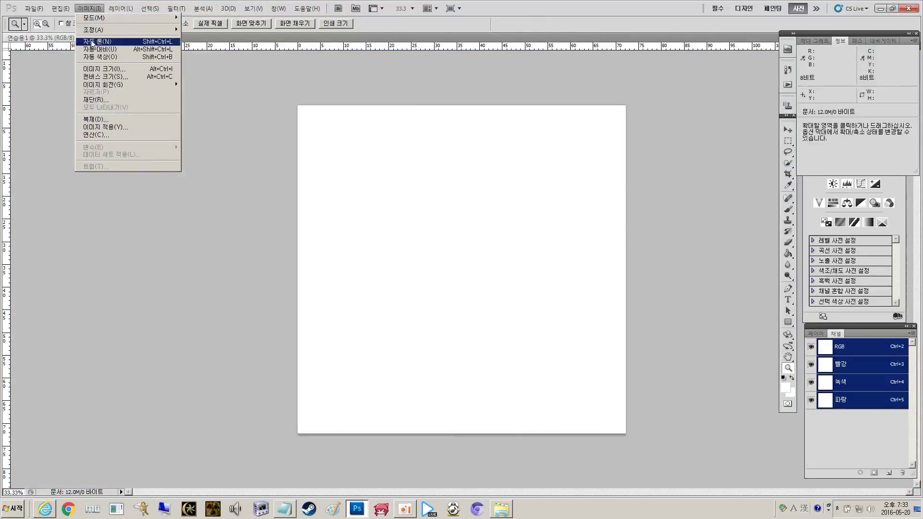
pyautogui.click(104, 69)
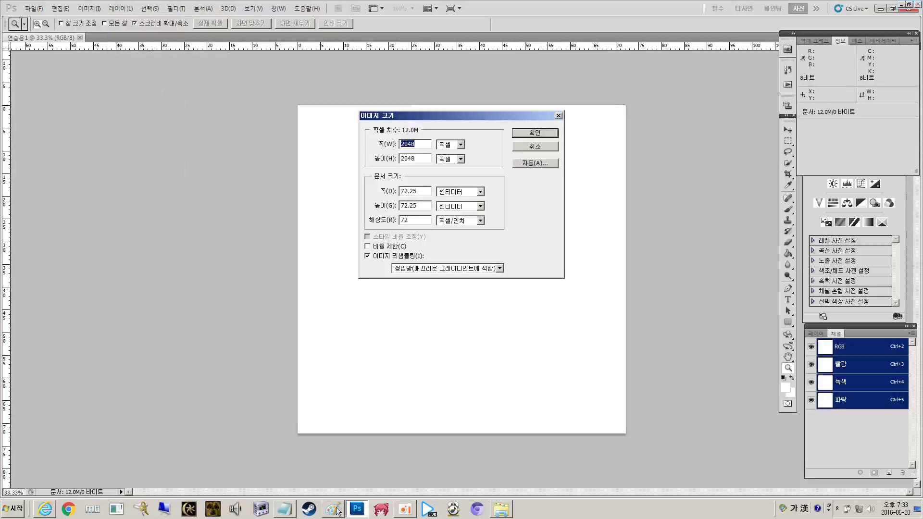
pyautogui.click(285, 509)
pyautogui.moveTo(353, 97); pyautogui.dragTo(708, 92)
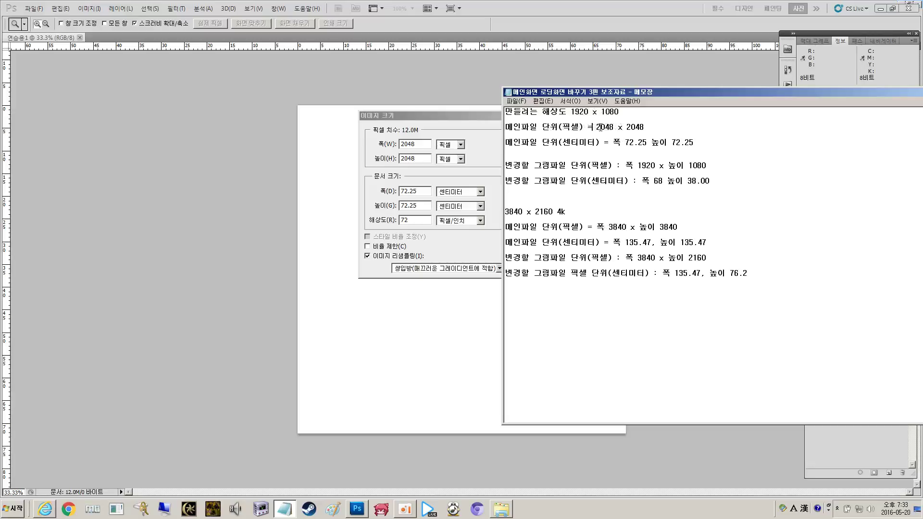
# - Compare the main-file pixel dimensions listed in the notes with the width and height in Image Size
pyautogui.press('Right')
pyautogui.doubleClick(651, 126)
pyautogui.click(649, 126)
pyautogui.doubleClick(615, 126)
pyautogui.click(596, 128)
pyautogui.doubleClick(628, 127)
pyautogui.click(627, 127)
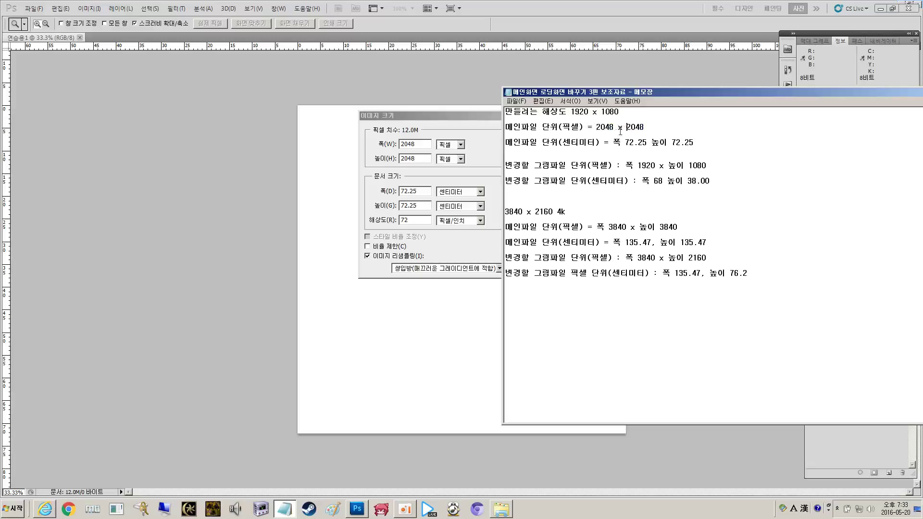
pyautogui.doubleClick(596, 127)
pyautogui.click(596, 127)
pyautogui.doubleClick(634, 127)
pyautogui.click(627, 127)
pyautogui.moveTo(595, 127); pyautogui.dragTo(609, 127)
pyautogui.click(605, 127)
pyautogui.click(421, 147)
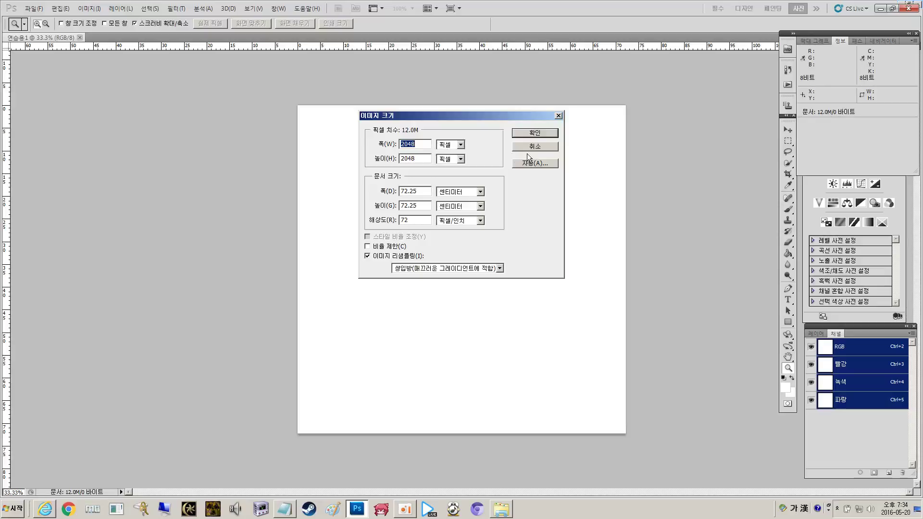
# - Consult the 4K section of the notes and set the image's pixel width to 3840
pyautogui.click(285, 508)
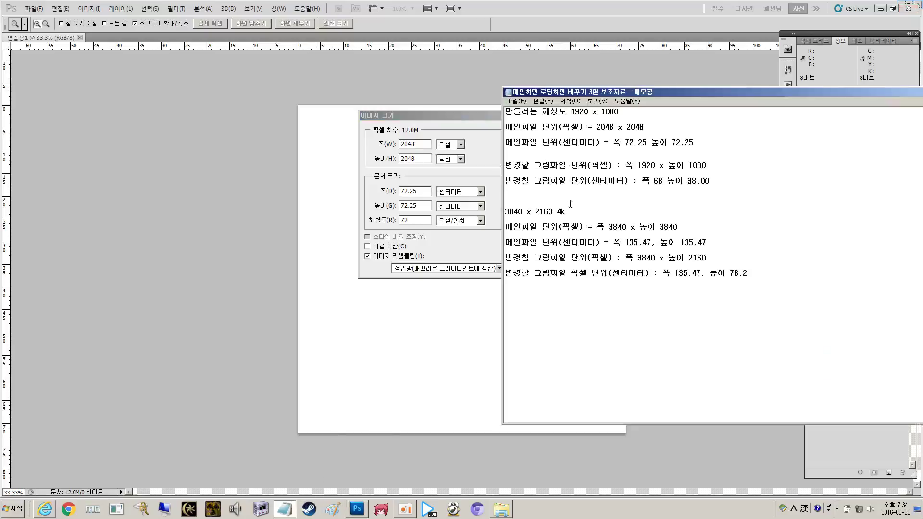
pyautogui.click(407, 145)
pyautogui.write('3840')
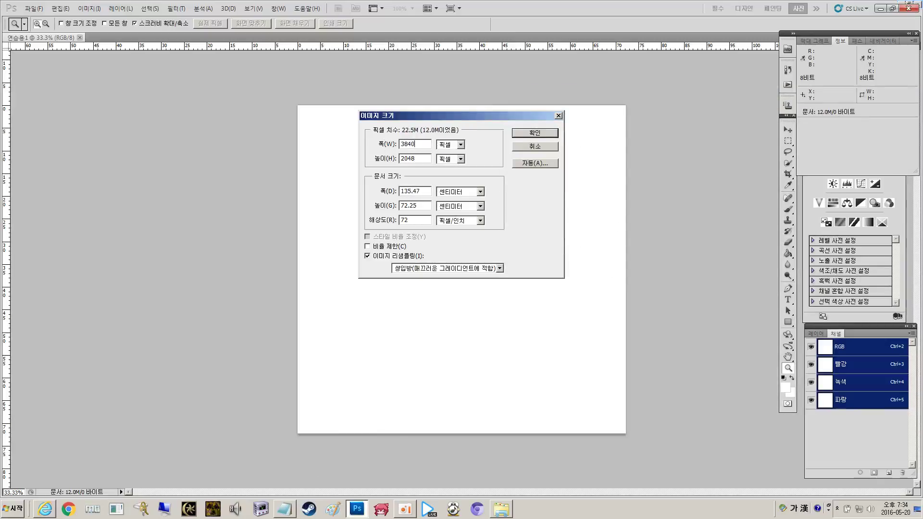
pyautogui.press('Tab')
pyautogui.press('Tab')
# - Set the image's pixel height to 2160 from the notes, check the centimetre dimensions and apply the resize
pyautogui.click(290, 513)
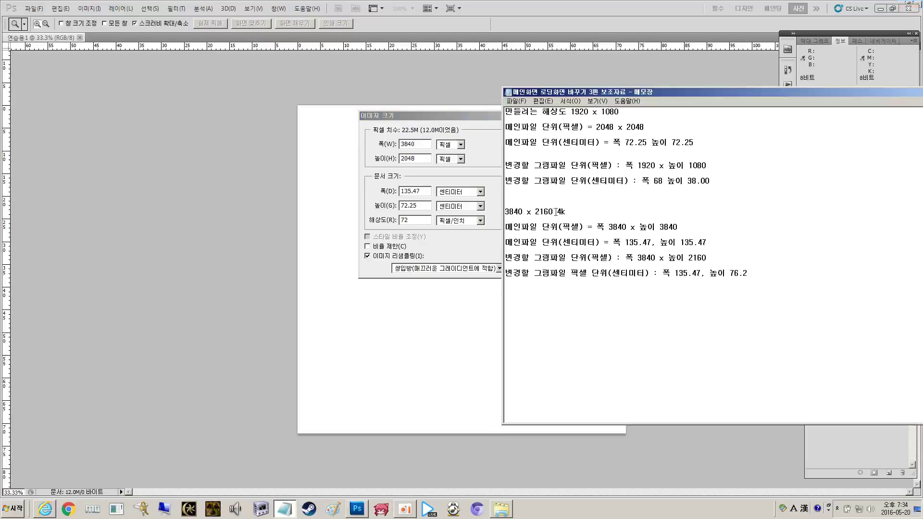
pyautogui.moveTo(553, 211); pyautogui.dragTo(535, 211)
pyautogui.click(417, 161)
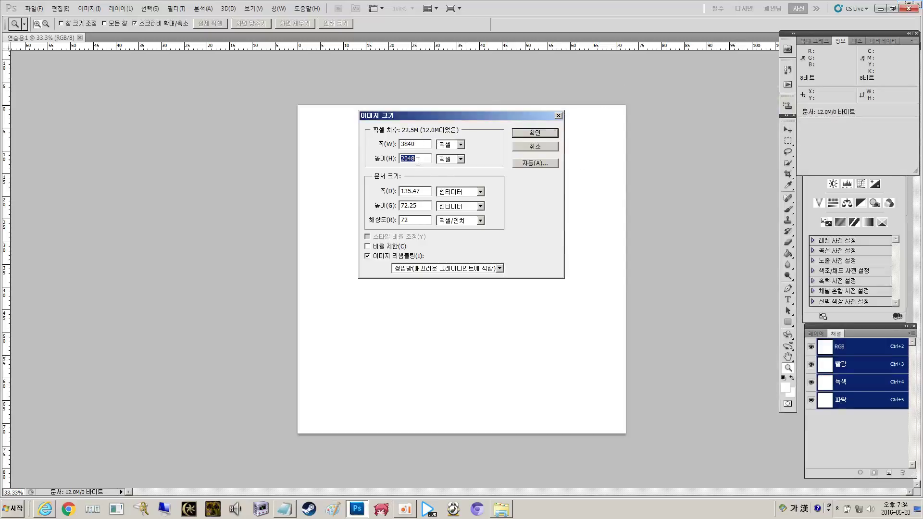
pyautogui.write('2160')
pyautogui.click(422, 206)
pyautogui.click(421, 192)
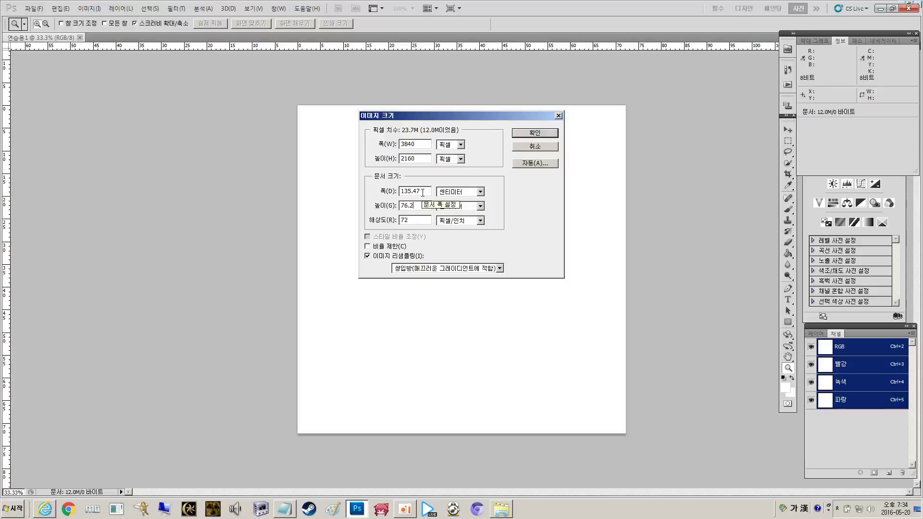
pyautogui.click(427, 191)
pyautogui.click(424, 192)
pyautogui.click(531, 133)
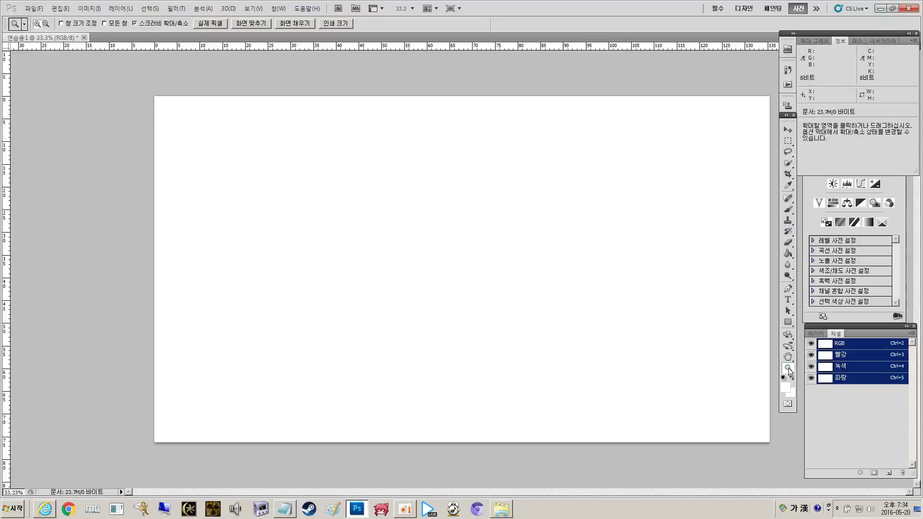
# - Zoom out to 25% on the resized canvas and switch to the Move tool
pyautogui.rightClick(530, 290)
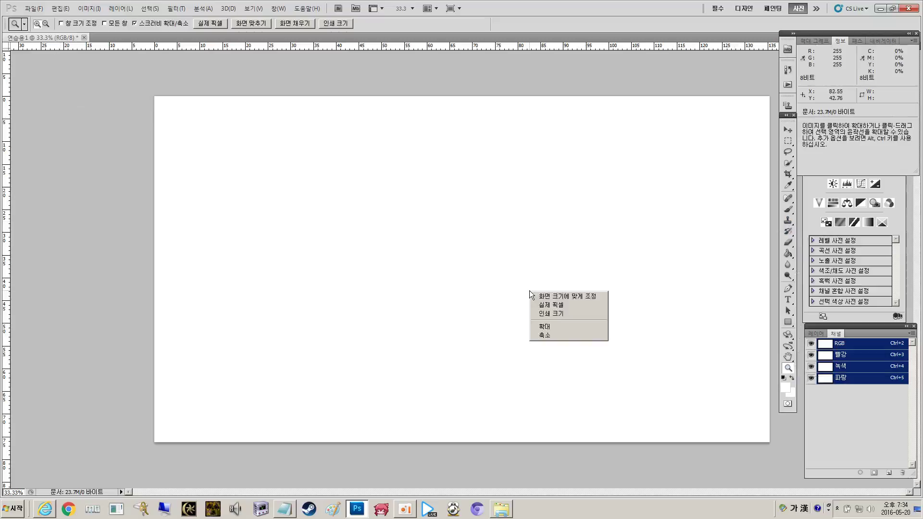
pyautogui.click(549, 334)
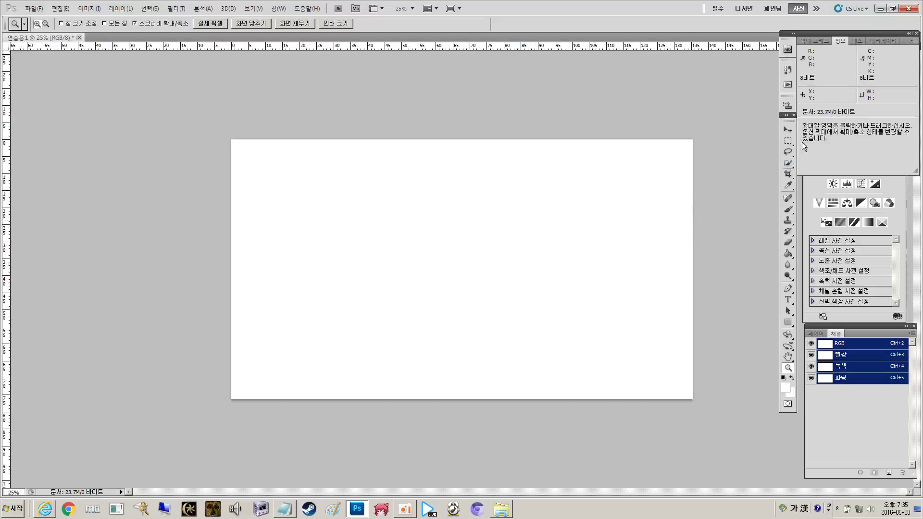
pyautogui.press('v')
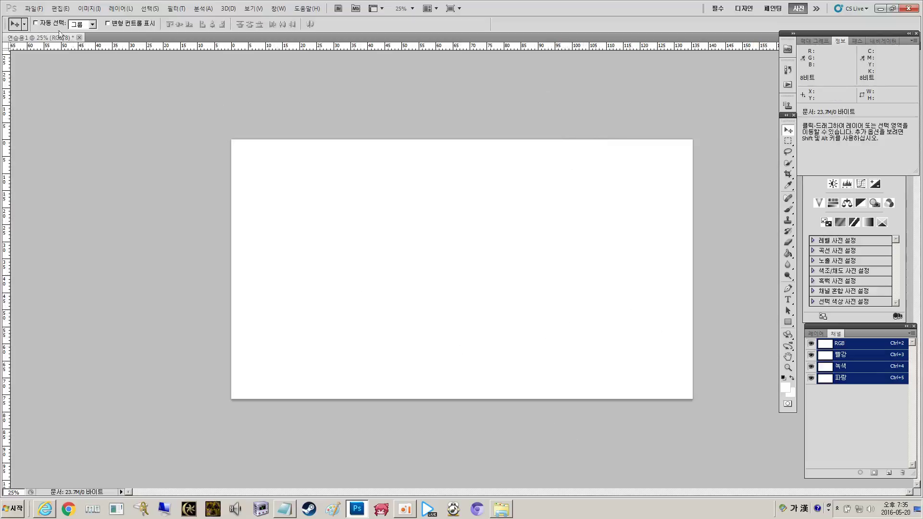
pyautogui.click(33, 8)
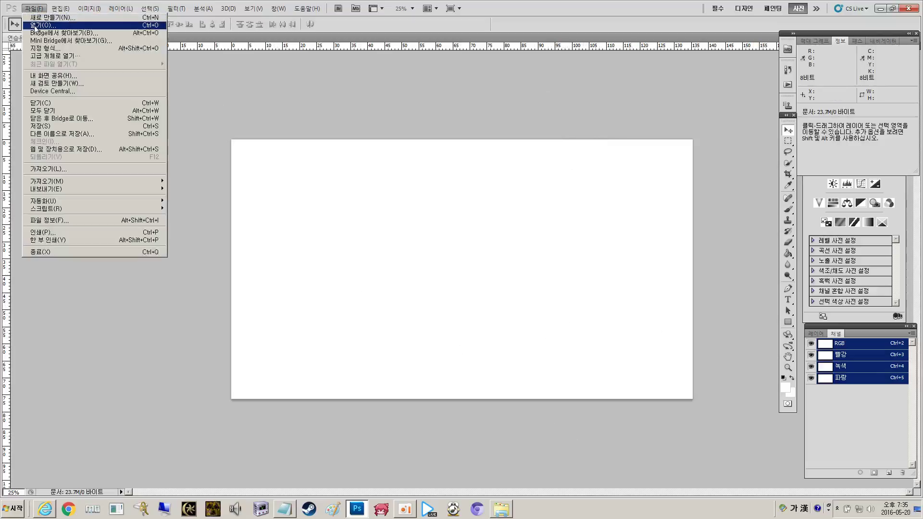
pyautogui.click(53, 19)
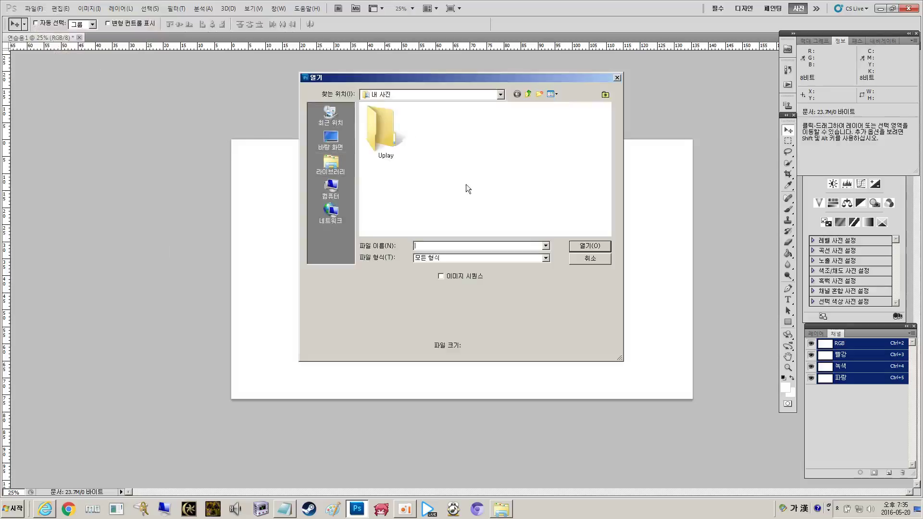
pyautogui.click(331, 140)
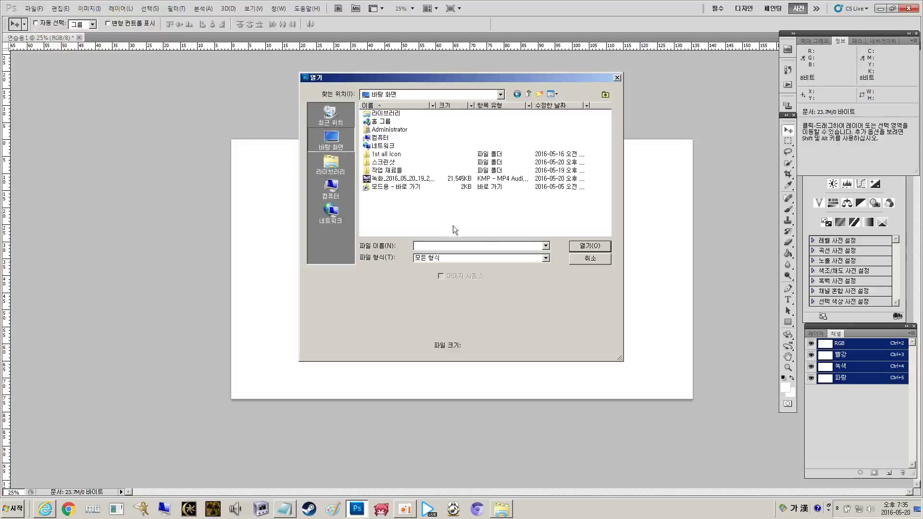
pyautogui.press('Escape')
# - Open the 샘플용 사진 image from the desktop's 스크린샷 folder and display its layers
pyautogui.click(34, 8)
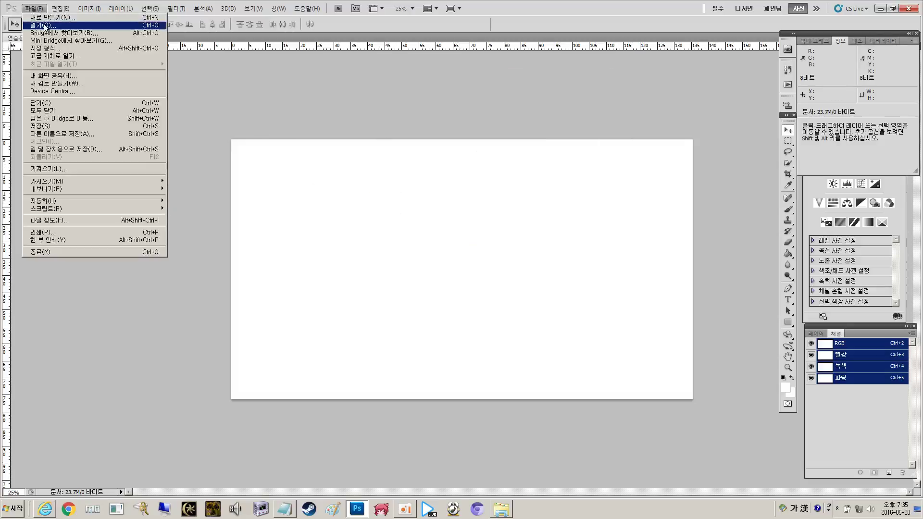
pyautogui.click(45, 26)
pyautogui.click(331, 140)
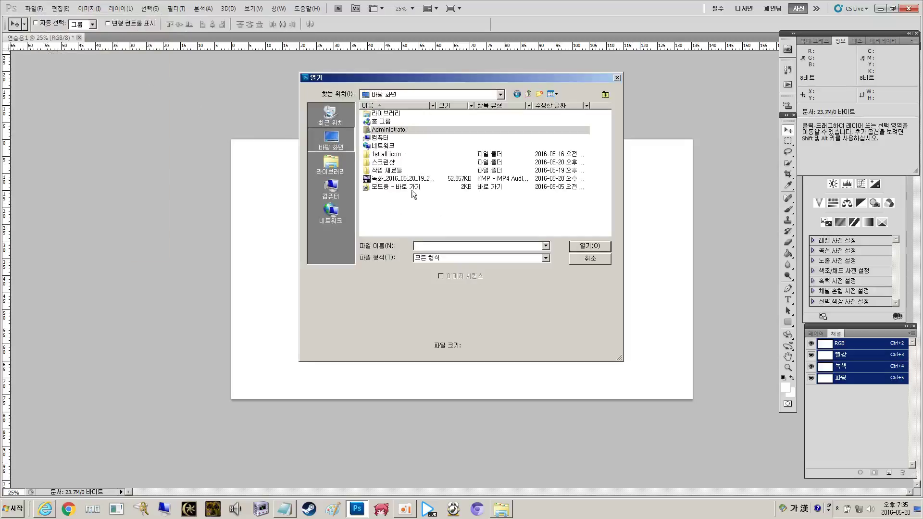
pyautogui.doubleClick(414, 162)
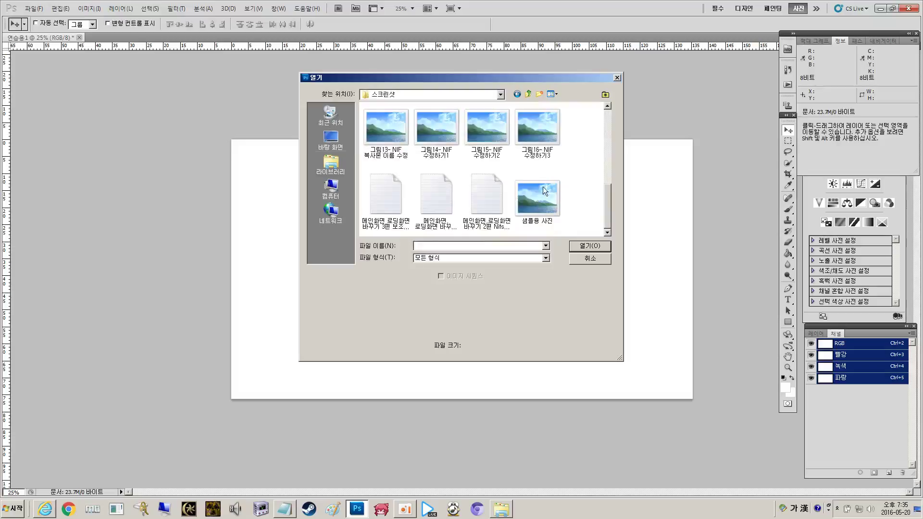
pyautogui.doubleClick(543, 190)
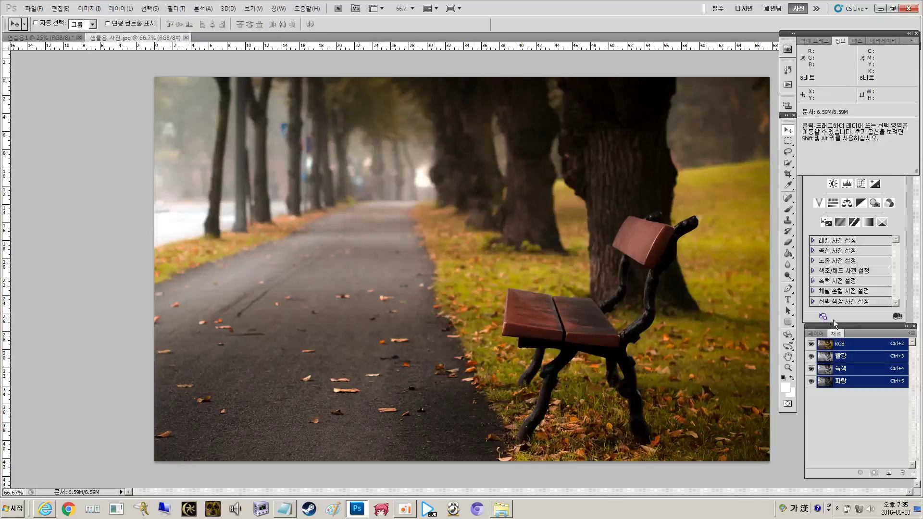
pyautogui.click(824, 334)
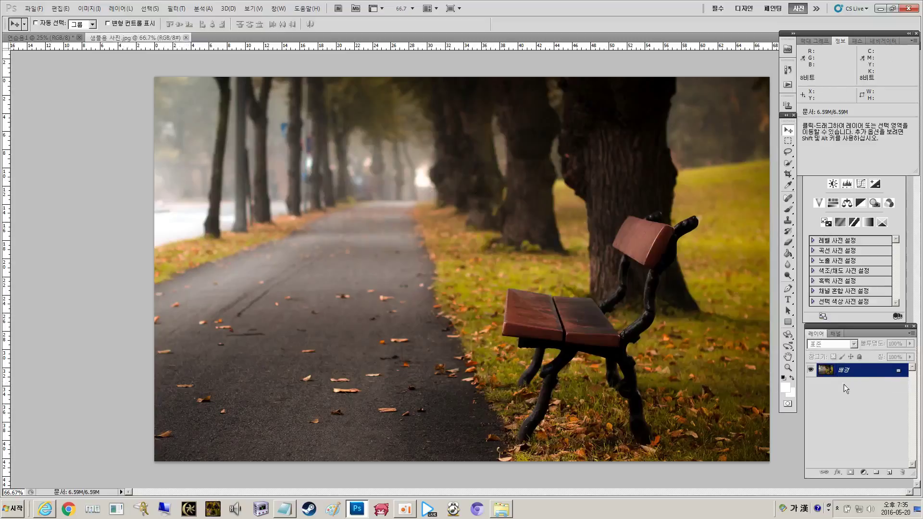
# - Close the separately opened sample photo and place 샘플용 사진 from the 스크린샷 folder onto the practice canvas
pyautogui.click(186, 37)
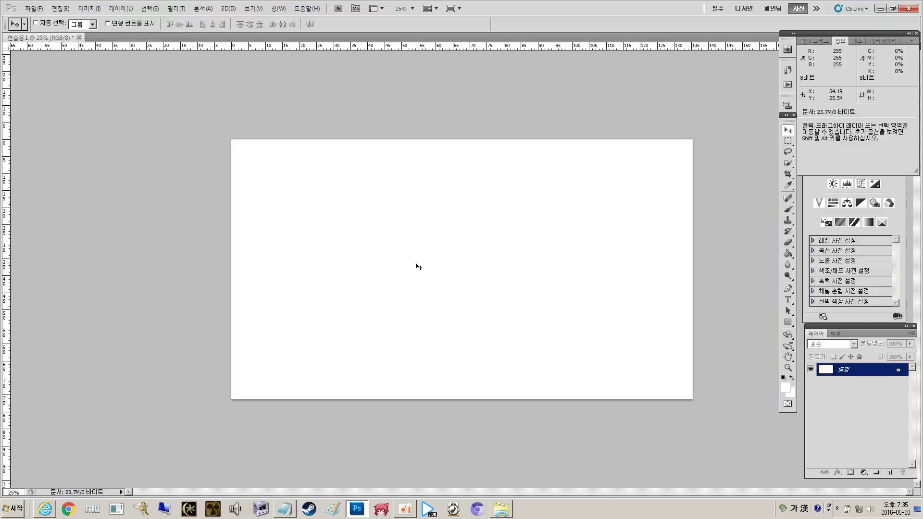
pyautogui.click(501, 509)
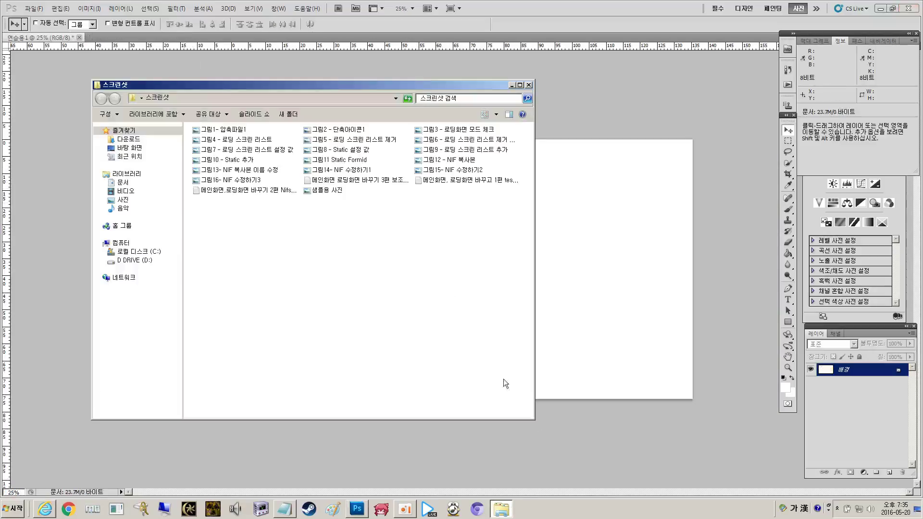
pyautogui.click(336, 192)
pyautogui.click(333, 201)
pyautogui.click(334, 189)
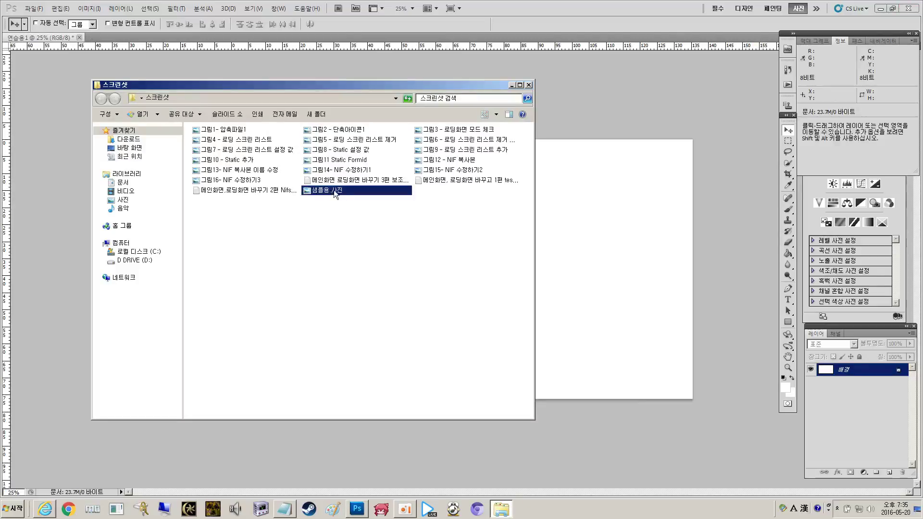
pyautogui.click(325, 241)
pyautogui.click(330, 188)
pyautogui.click(374, 259)
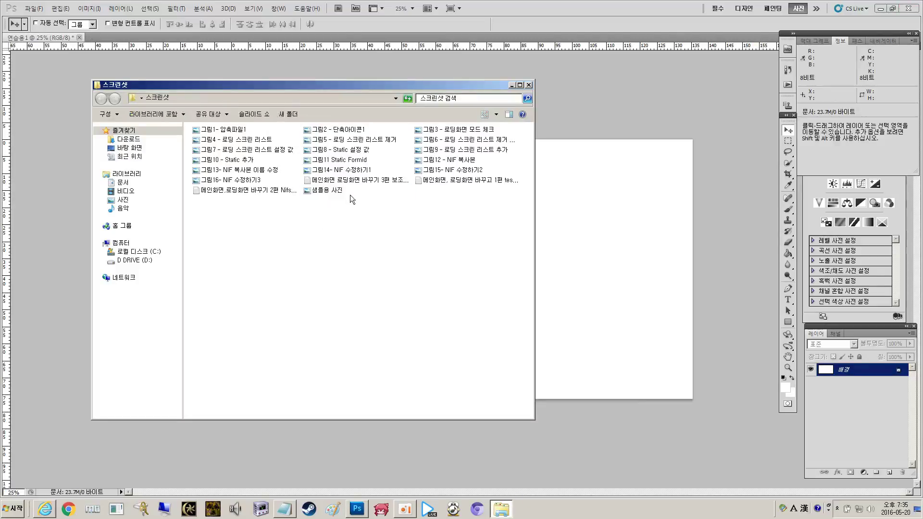
pyautogui.moveTo(328, 189)
pyautogui.mouseDown()
pyautogui.moveTo(557, 212)
pyautogui.moveTo(351, 205)
pyautogui.moveTo(332, 189)
pyautogui.mouseUp()
pyautogui.click(347, 260)
pyautogui.click(337, 192)
pyautogui.click(584, 215)
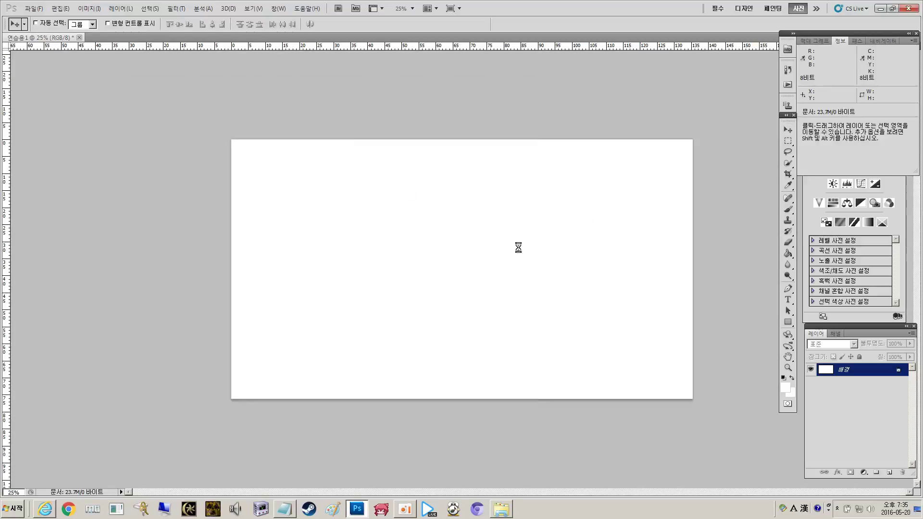
# - Move the placed photo to the canvas's upper-left corner and scale it to 200% width and 180.54% height to fill the canvas
pyautogui.moveTo(421, 200); pyautogui.dragTo(441, 203)
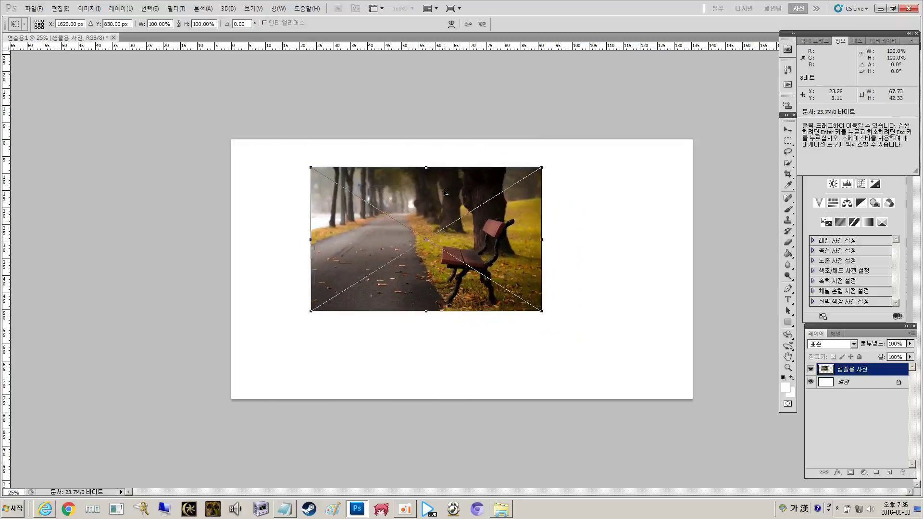
pyautogui.moveTo(514, 225); pyautogui.dragTo(435, 198)
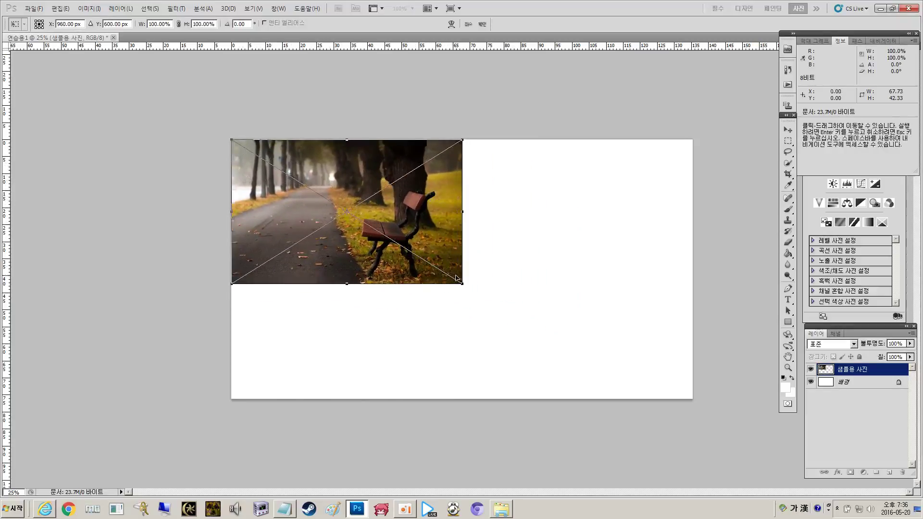
pyautogui.moveTo(462, 284); pyautogui.dragTo(659, 380)
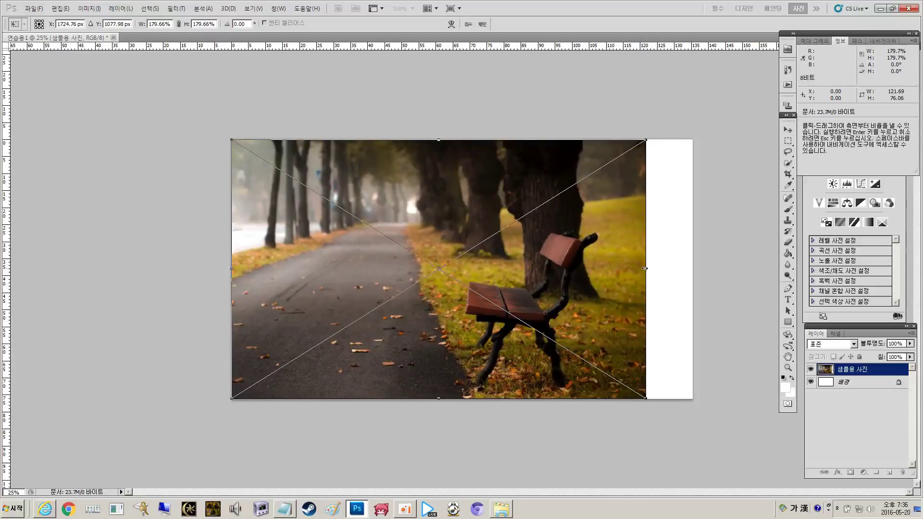
pyautogui.moveTo(647, 400); pyautogui.dragTo(650, 403)
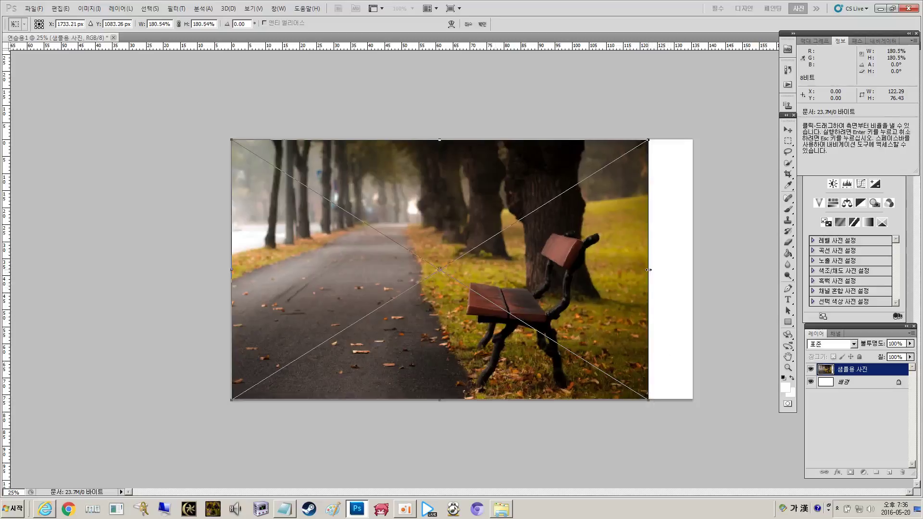
pyautogui.moveTo(649, 270); pyautogui.dragTo(693, 270)
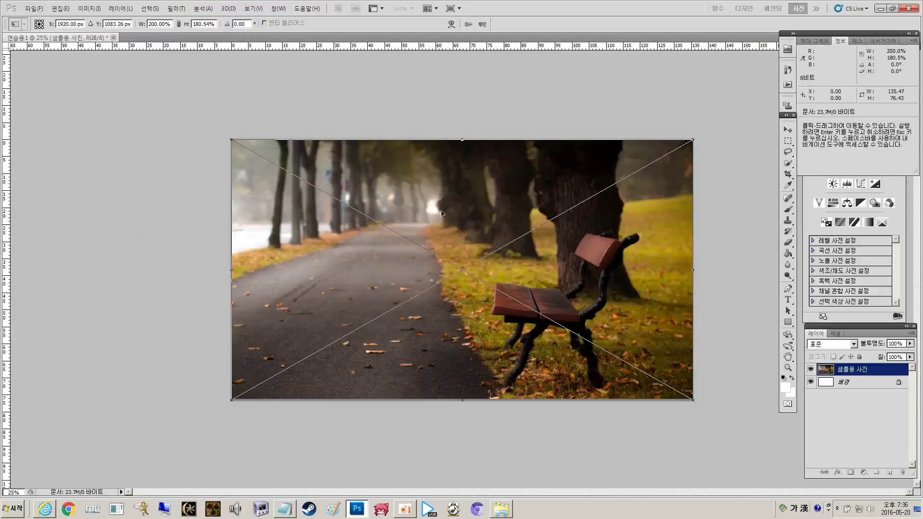
# - Start saving the document under a new name, accepting the photo placement, and choose the desktop as the save location
pyautogui.click(32, 8)
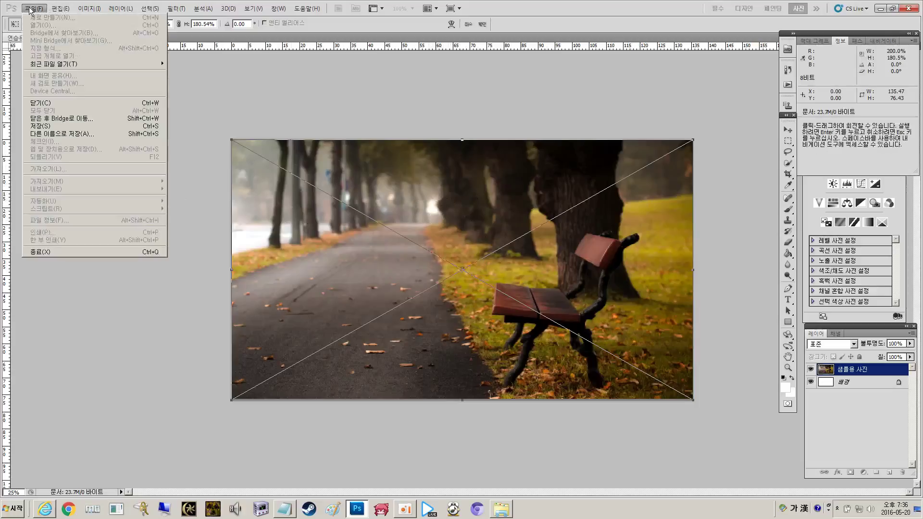
pyautogui.click(96, 135)
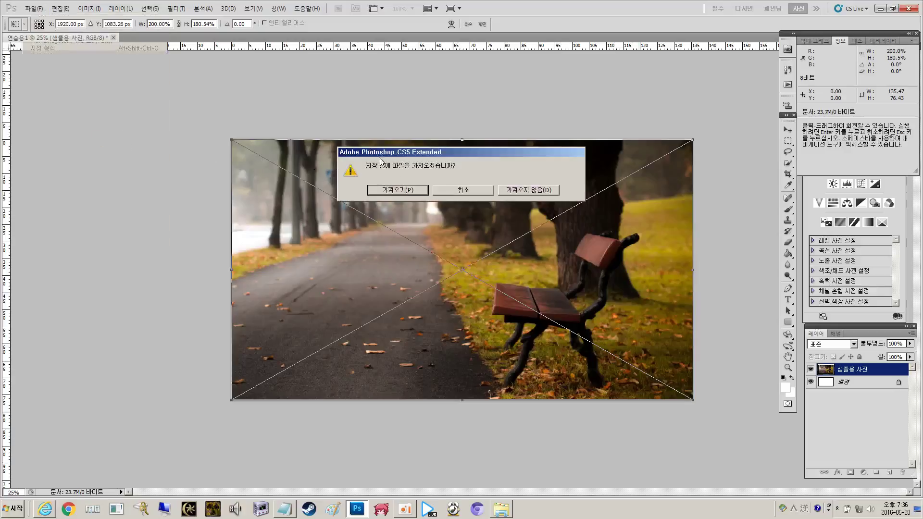
pyautogui.click(409, 190)
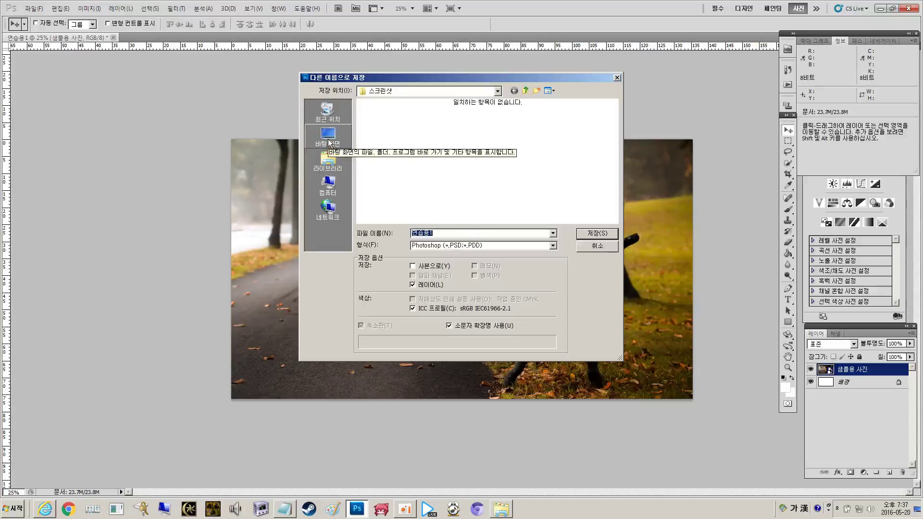
pyautogui.click(344, 132)
pyautogui.click(464, 246)
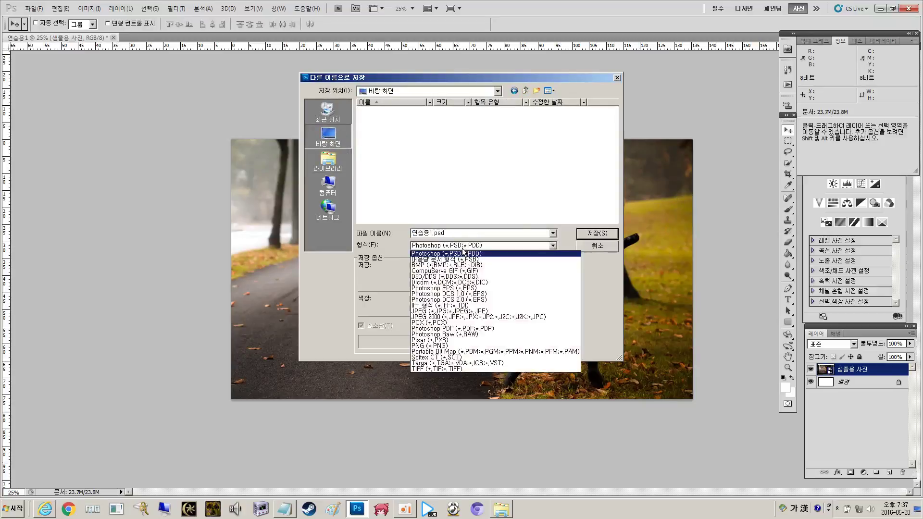
pyautogui.click(463, 250)
# - Enter 연습용 사진크기 4K as the name of the file being saved
pyautogui.write('연 시')
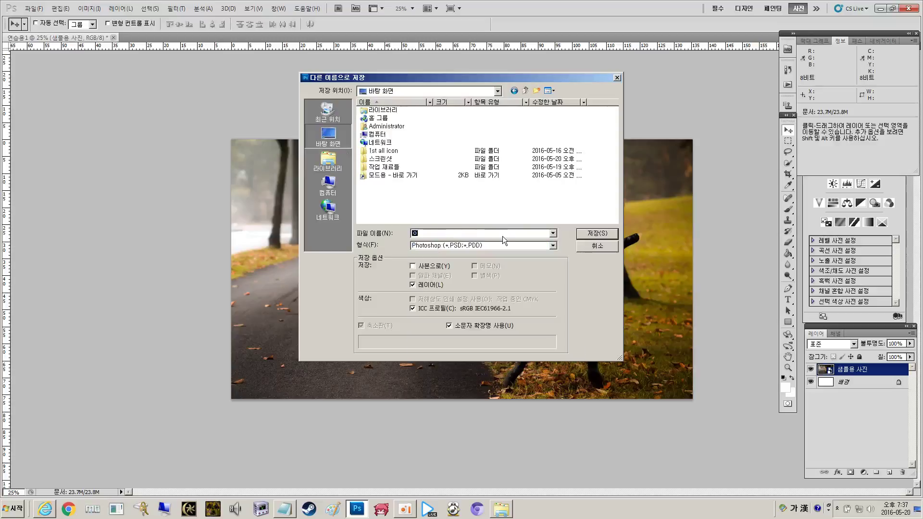
pyautogui.write('습')
pyautogui.write('ㅇ')
pyautogui.write(' 사진크기')
pyautogui.press('Hangul')
pyautogui.write('4K')
# - Choose JPEG as the file format and save with quality 10 and the baseline standard option
pyautogui.click(453, 246)
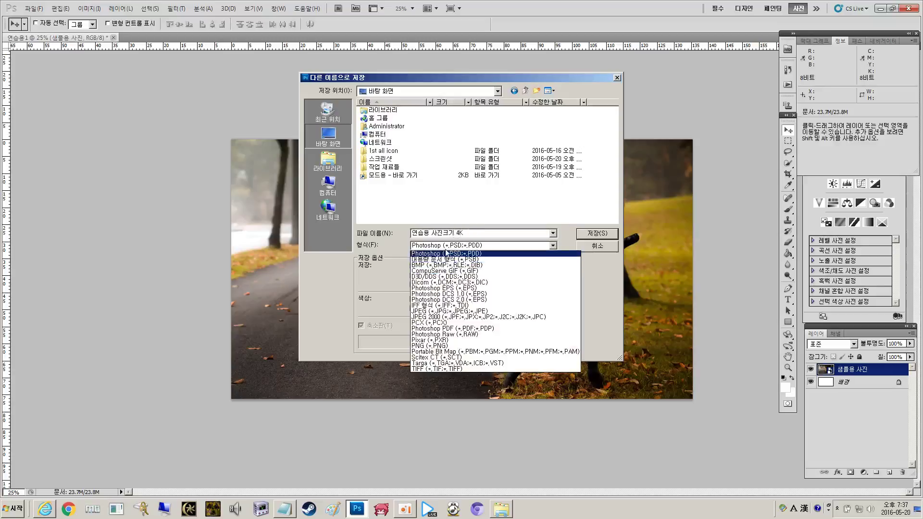
pyautogui.click(450, 254)
pyautogui.click(428, 246)
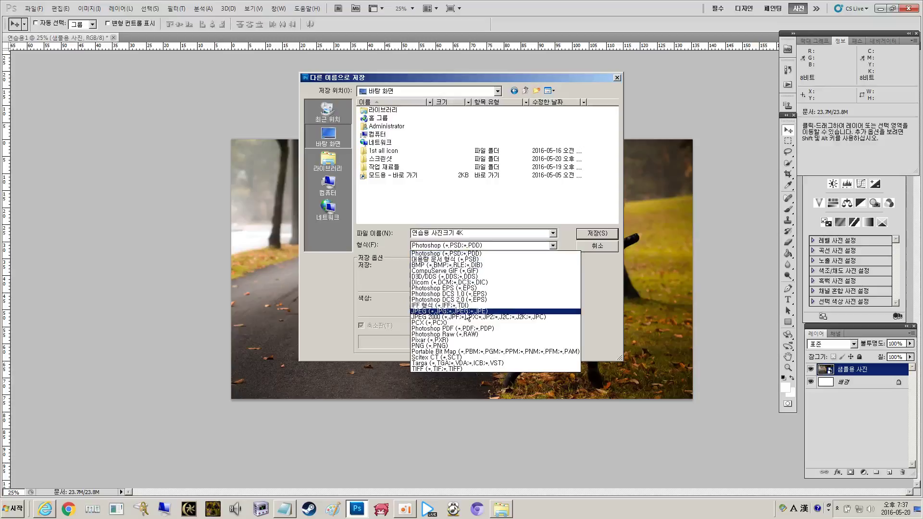
pyautogui.click(466, 311)
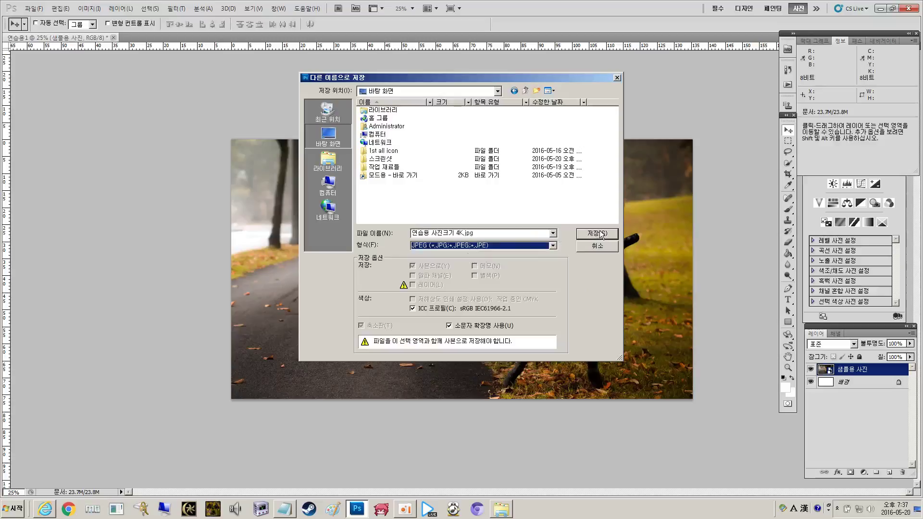
pyautogui.press('Return')
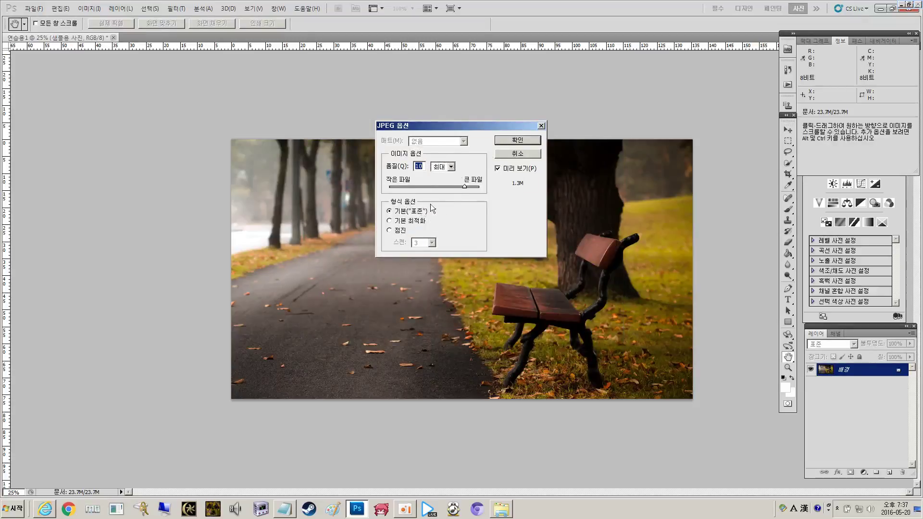
pyautogui.click(512, 141)
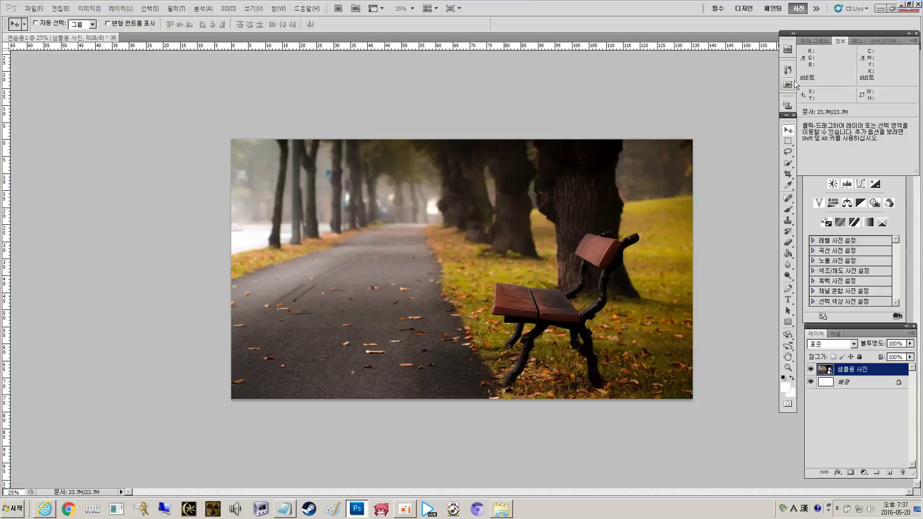
# - Minimize Photoshop, view the saved 연습용 사진크기 4K image from the desktop and close the image viewer
pyautogui.click(882, 8)
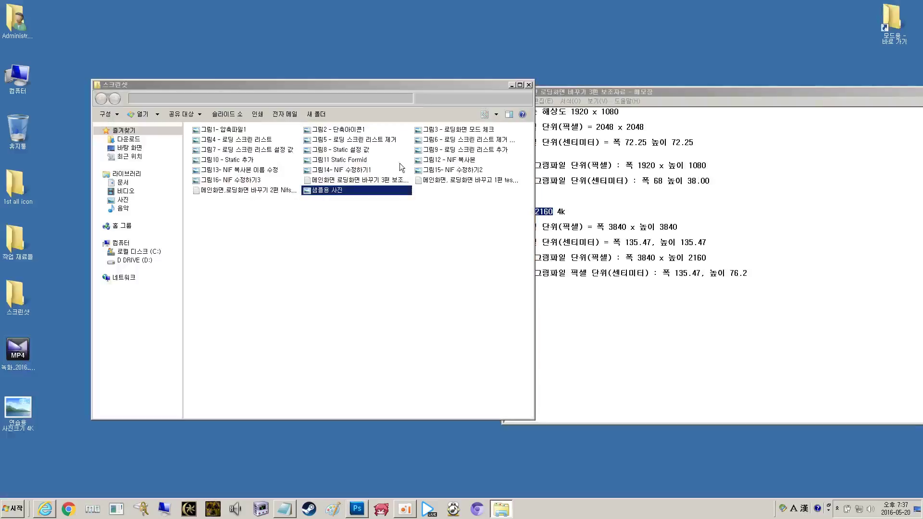
pyautogui.click(273, 318)
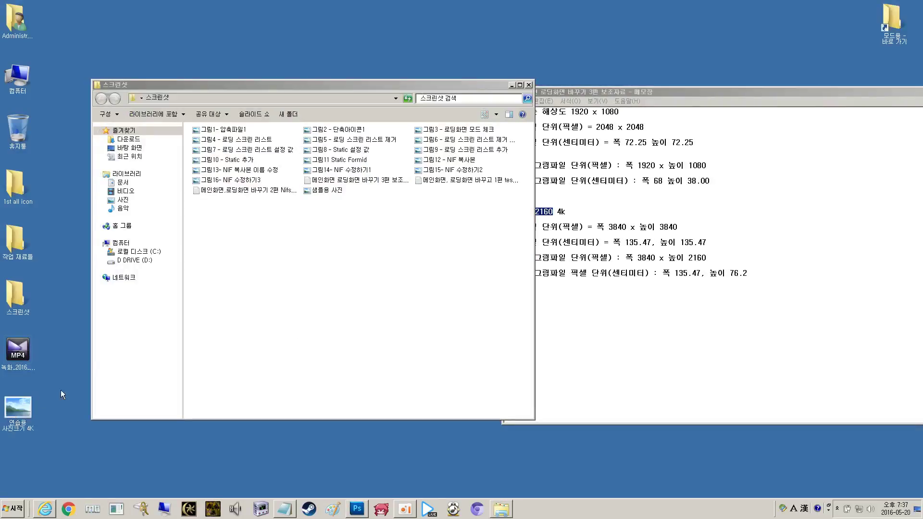
pyautogui.click(46, 397)
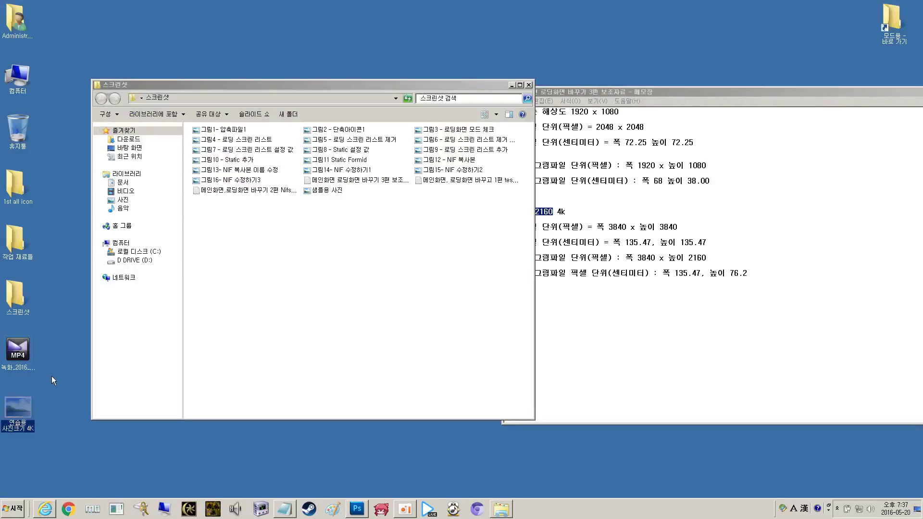
pyautogui.doubleClick(28, 405)
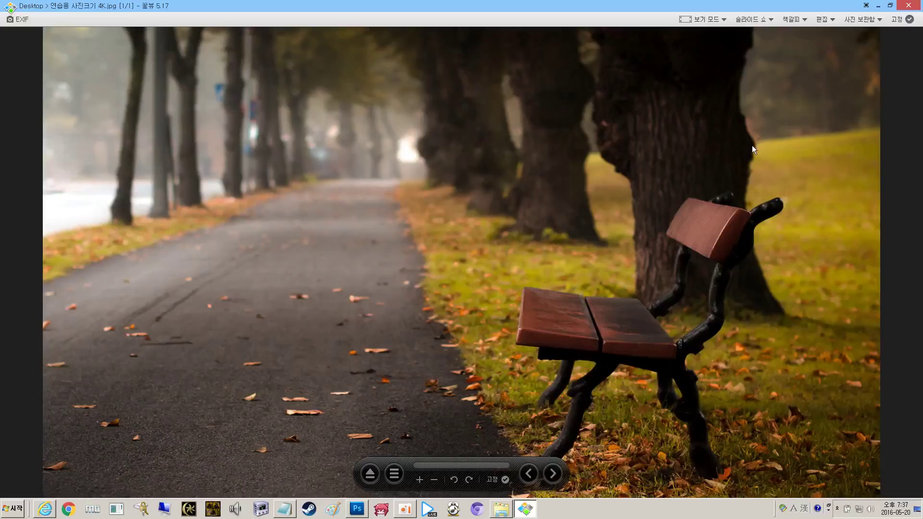
pyautogui.rightClick(572, 149)
pyautogui.click(630, 96)
pyautogui.click(909, 5)
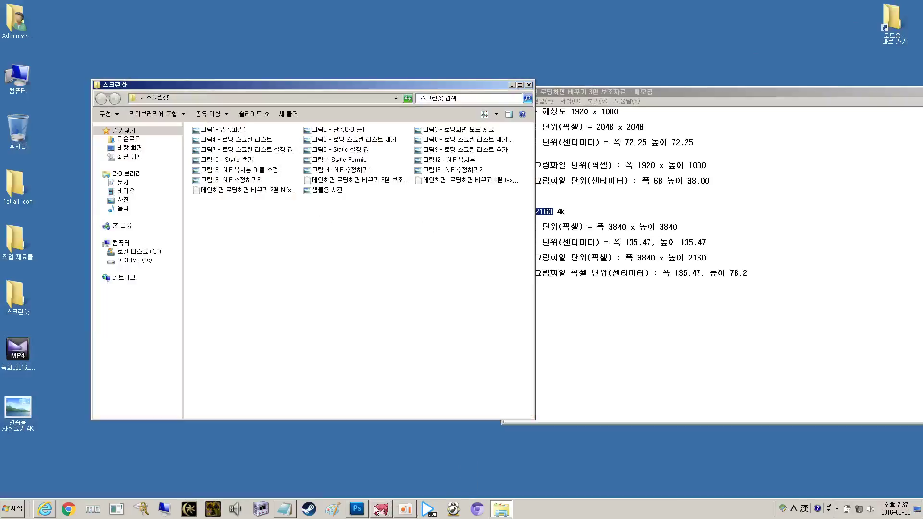
# - Switch back to Photoshop, open 연습용 사진크기 4K.jpg and compare it with the practice document
pyautogui.click(357, 508)
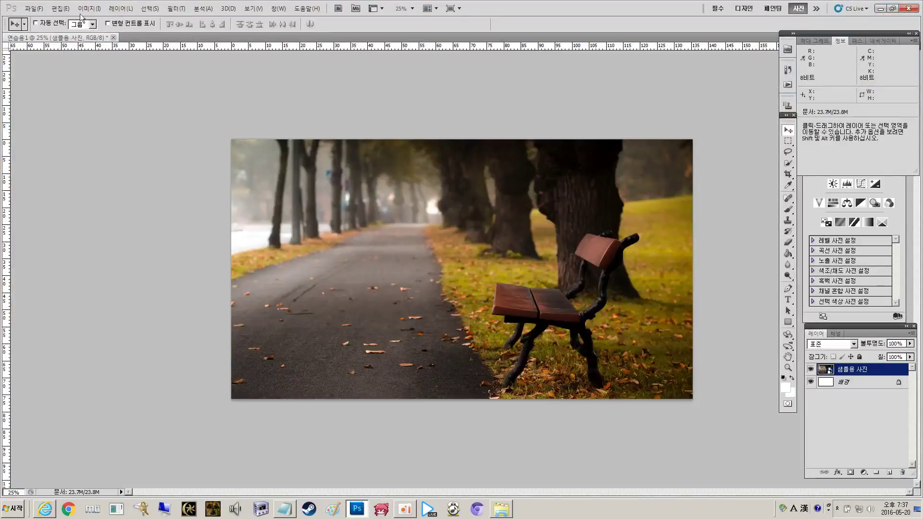
pyautogui.click(32, 9)
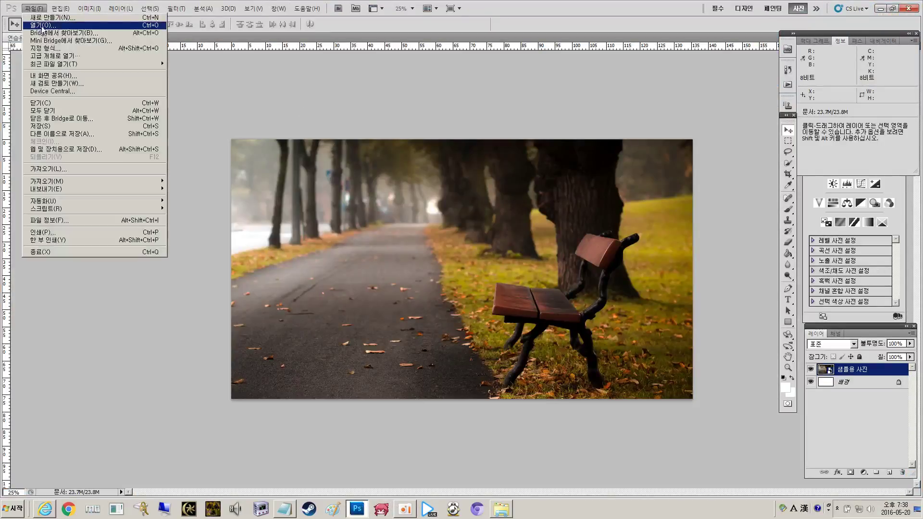
pyautogui.click(41, 25)
pyautogui.doubleClick(390, 195)
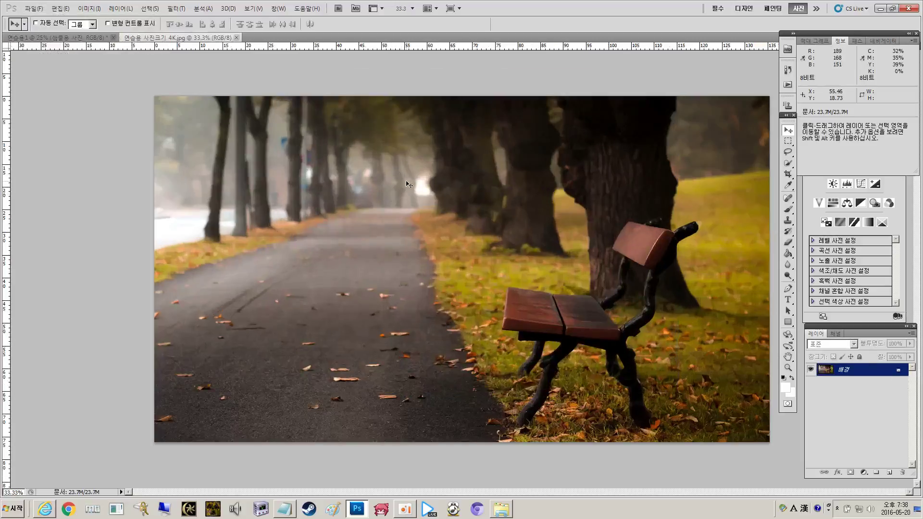
pyautogui.click(88, 38)
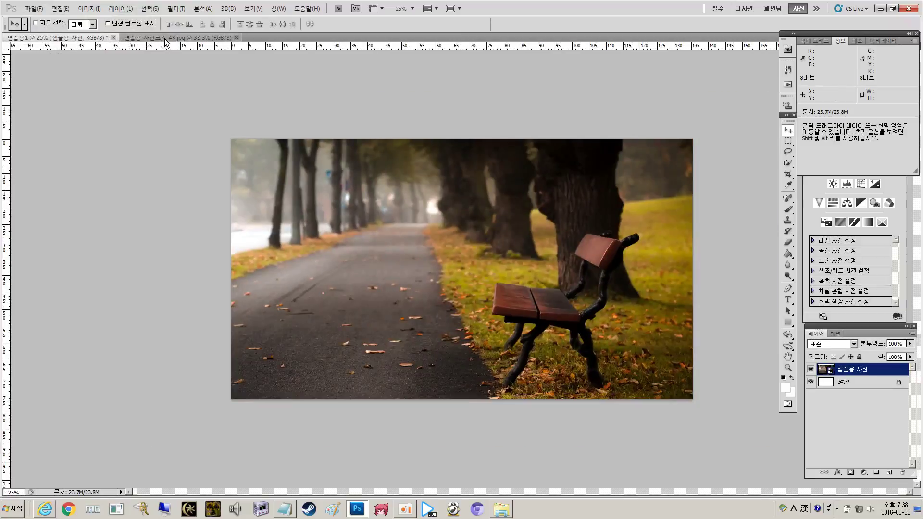
pyautogui.click(166, 38)
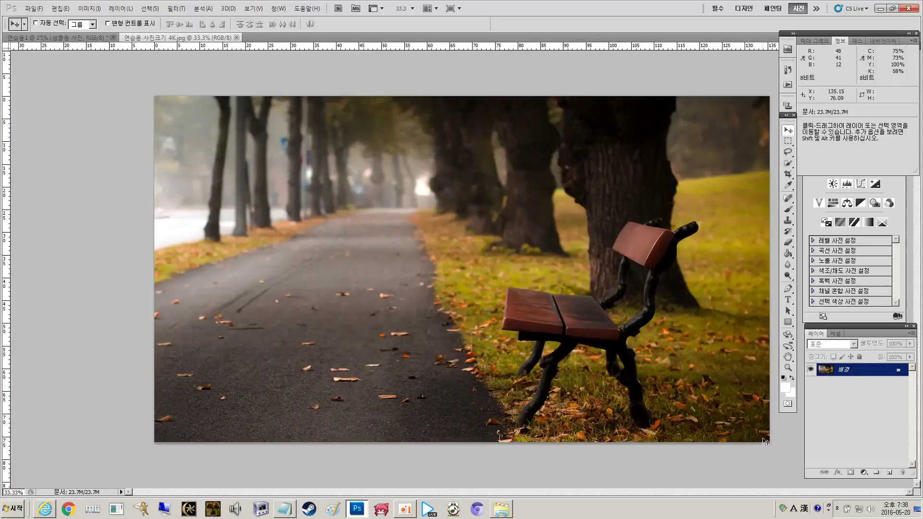
# - Select the entire JPEG image with the Rectangular Marquee tool to check its width and height, and close the file
pyautogui.click(784, 142)
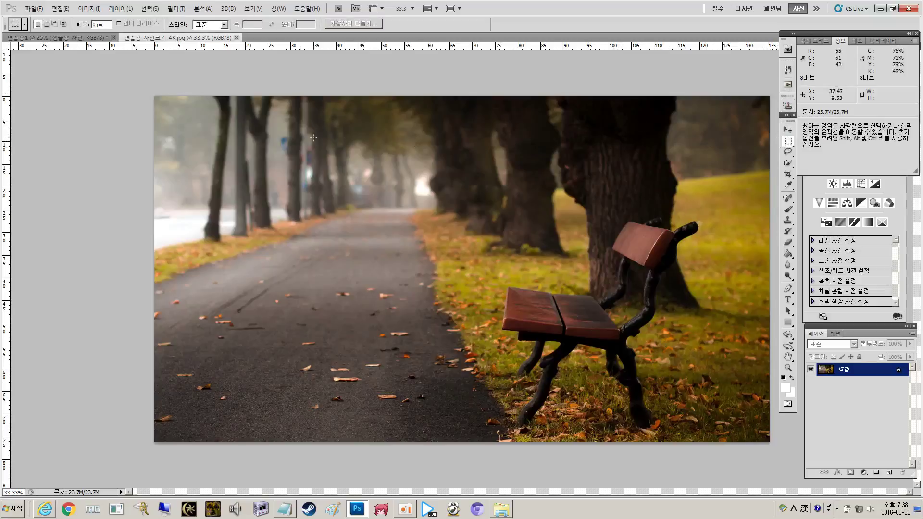
pyautogui.click(788, 129)
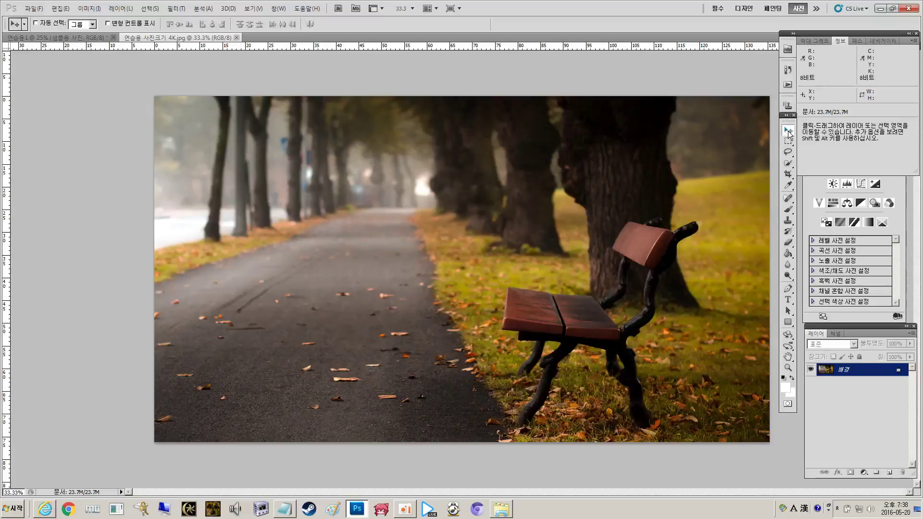
pyautogui.click(788, 142)
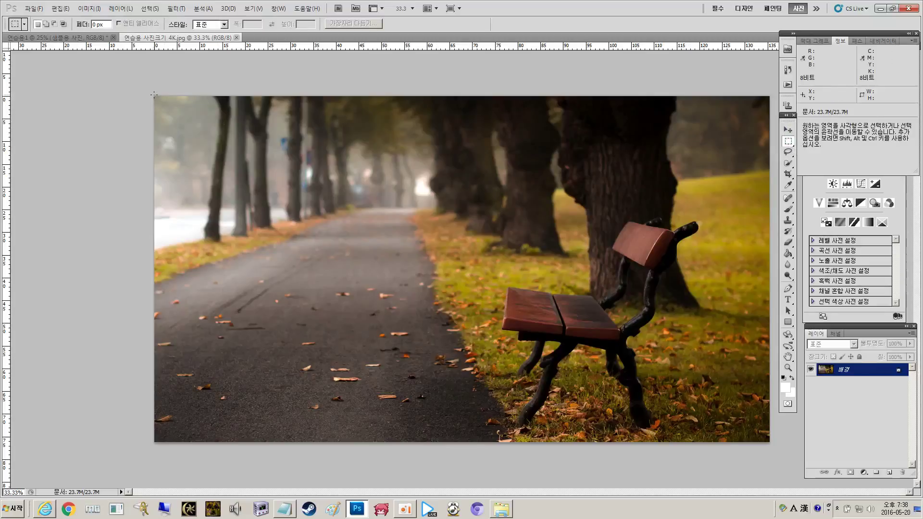
pyautogui.moveTo(153, 95); pyautogui.dragTo(770, 445)
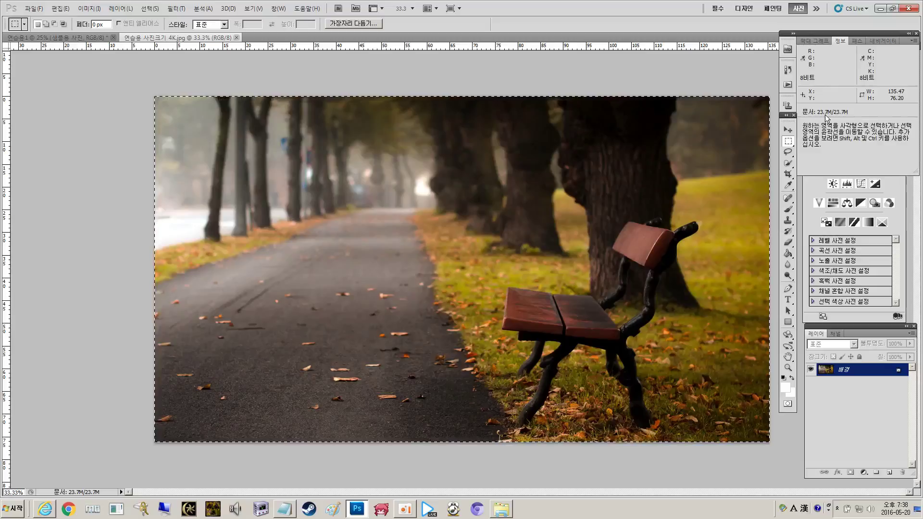
pyautogui.click(237, 38)
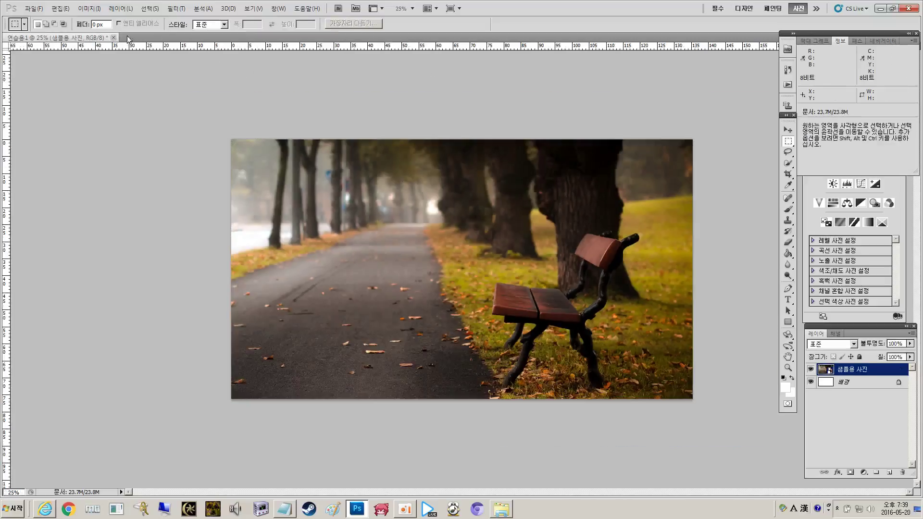
# - Close the practice document without saving, and create a blank document of 72.25 x 72.25 cm at 72 pixels/inch
pyautogui.click(114, 37)
pyautogui.click(452, 190)
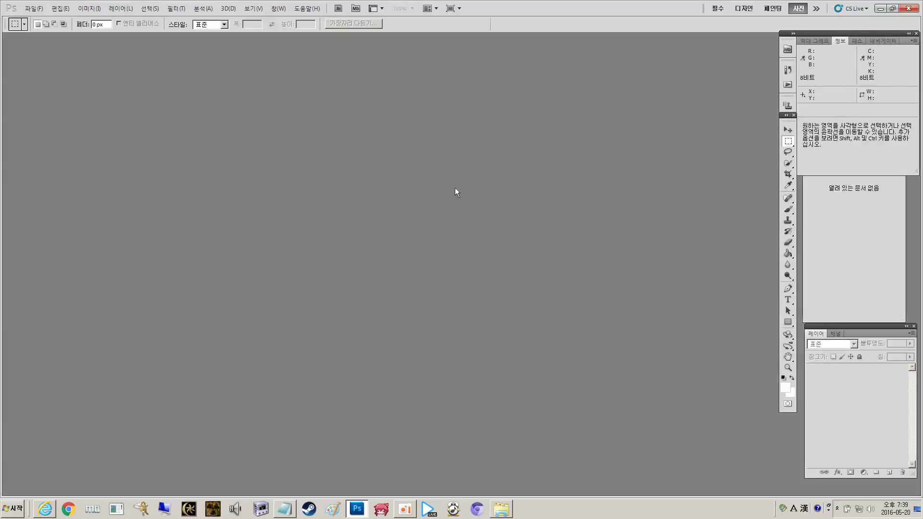
pyautogui.click(34, 9)
pyautogui.click(41, 18)
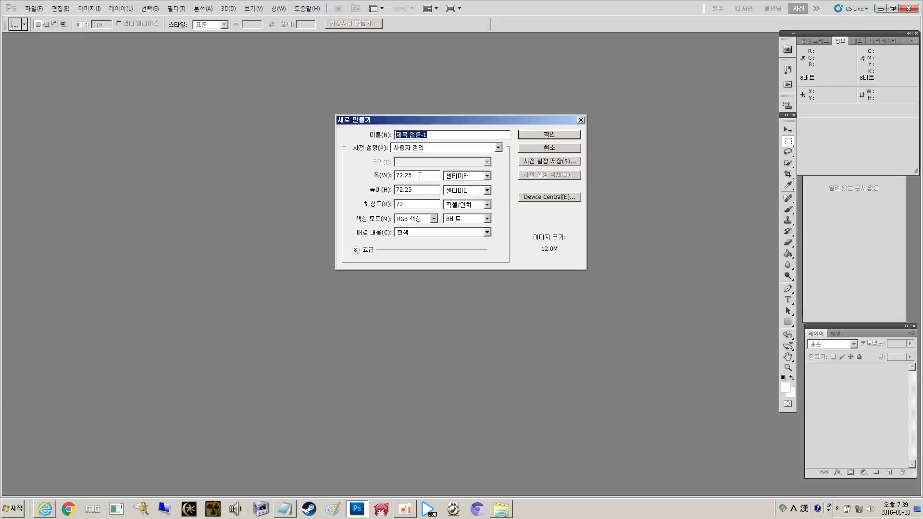
pyautogui.doubleClick(420, 177)
pyautogui.click(554, 134)
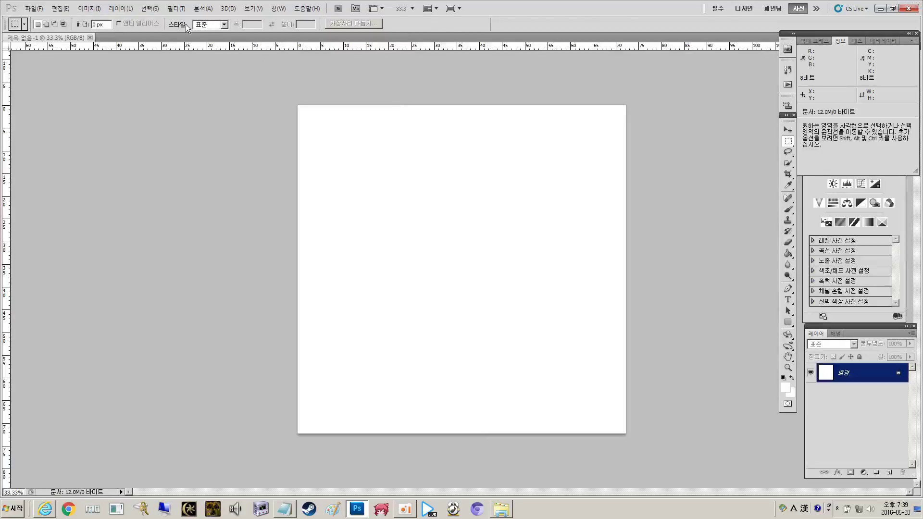
# - Enter 1920 x 1080 pixels as the image size to check the equivalent width and height in centimetres, and cancel the resize
pyautogui.click(90, 9)
pyautogui.click(118, 69)
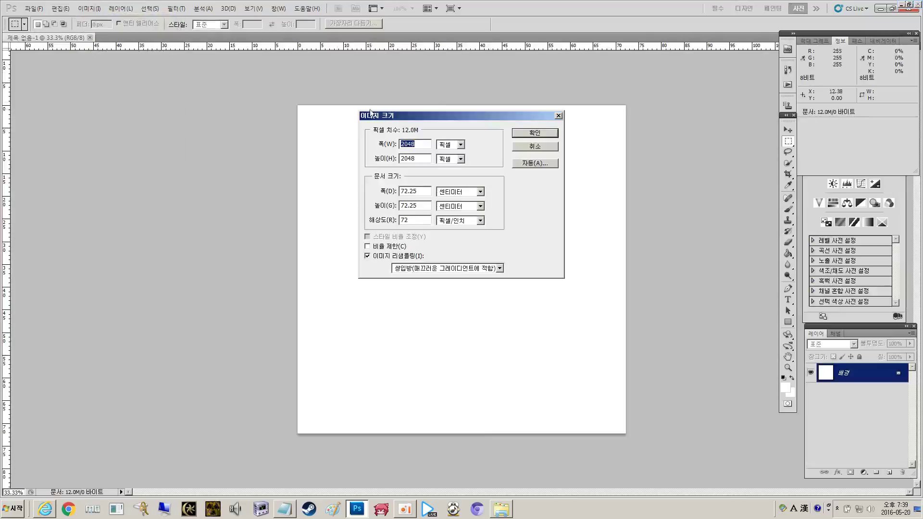
pyautogui.click(418, 146)
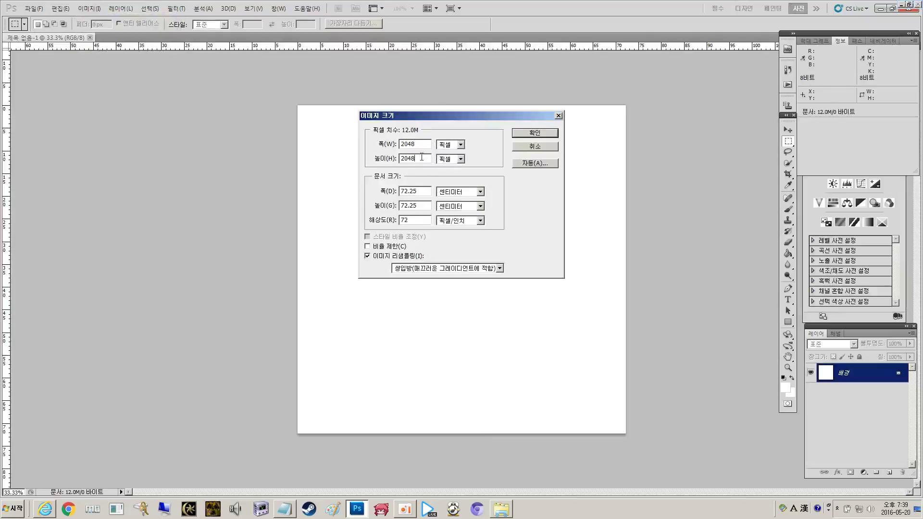
pyautogui.doubleClick(419, 144)
pyautogui.write('1920')
pyautogui.press('Tab')
pyautogui.press('Tab')
pyautogui.write('1080')
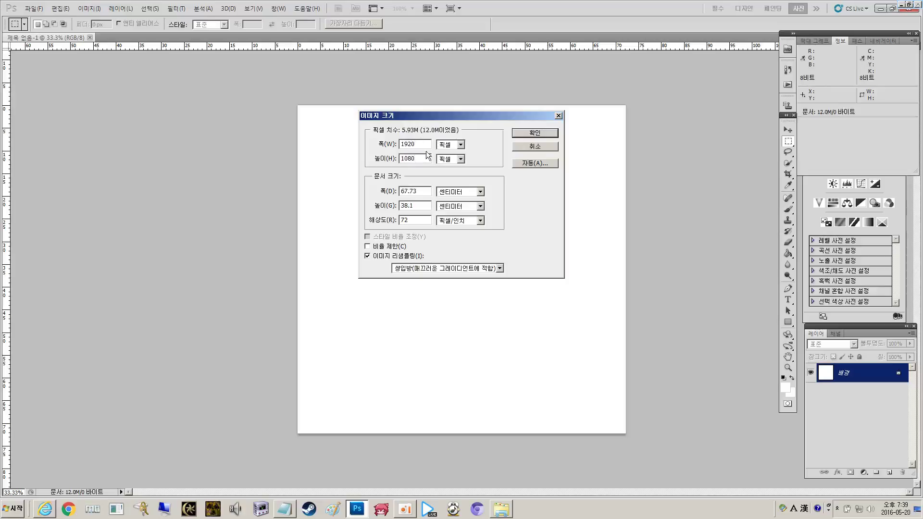
pyautogui.click(420, 205)
pyautogui.click(427, 222)
pyautogui.click(543, 148)
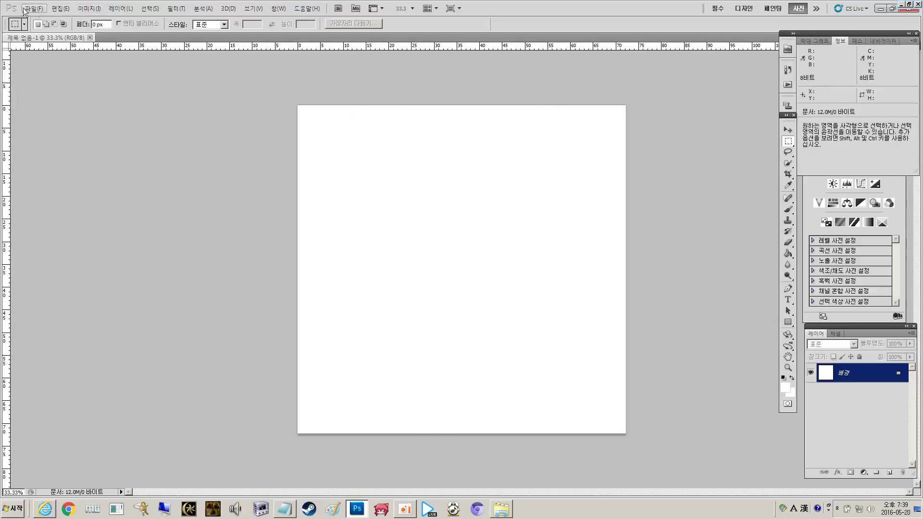
# - Start another new document and set its width to 68 cm and height to 38 cm
pyautogui.click(33, 8)
pyautogui.click(43, 18)
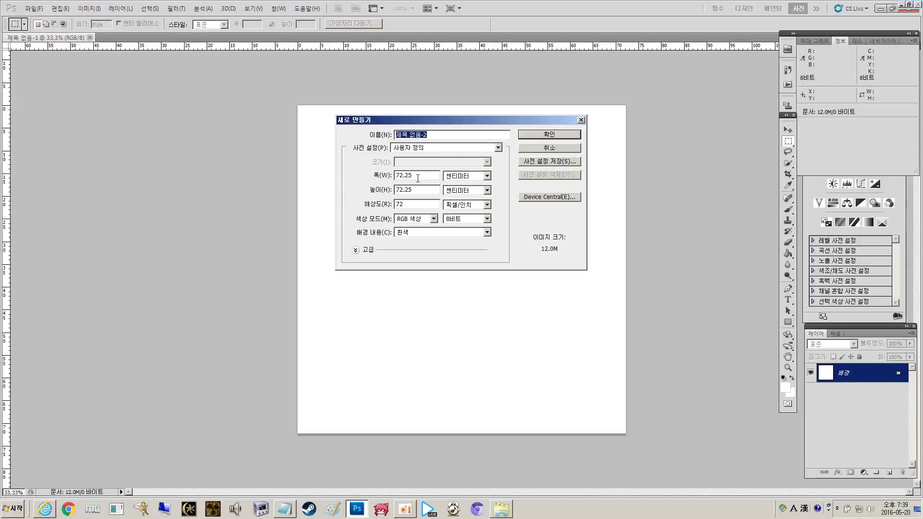
pyautogui.doubleClick(418, 178)
pyautogui.write('68')
pyautogui.press('Tab')
pyautogui.press('Tab')
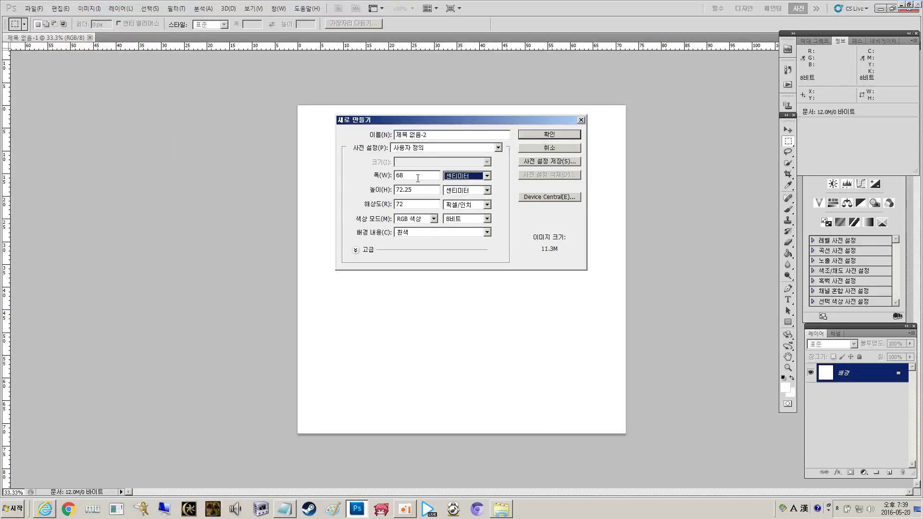
pyautogui.write('38')
# - Name the new document 변경할 그림파일 서식 and create it
pyautogui.press('BackSpace')
pyautogui.press('BackSpace')
pyautogui.press('BackSpace')
pyautogui.press('BackSpace')
pyautogui.press('BackSpace')
pyautogui.press('BackSpace')
pyautogui.press('BackSpace')
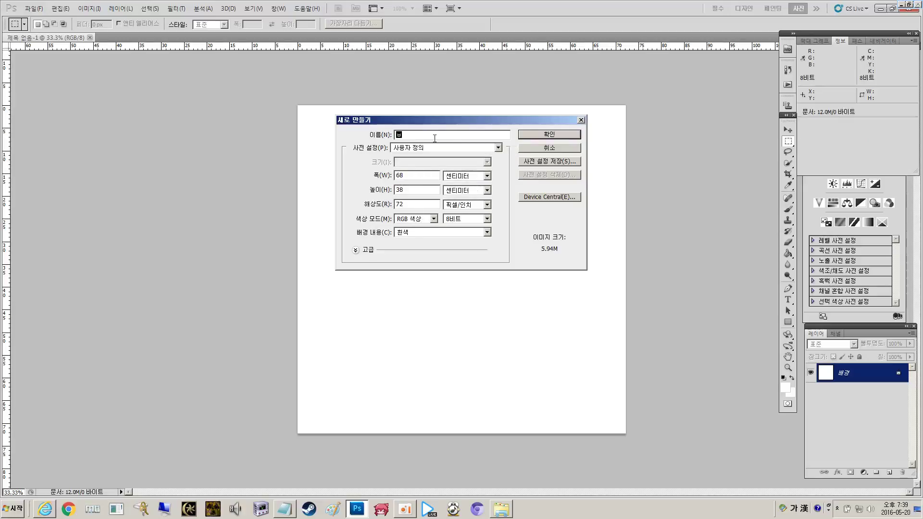
pyautogui.write('변경할')
pyautogui.write(' 그림파ㅇ')
pyautogui.write(' 서식')
pyautogui.press('Return')
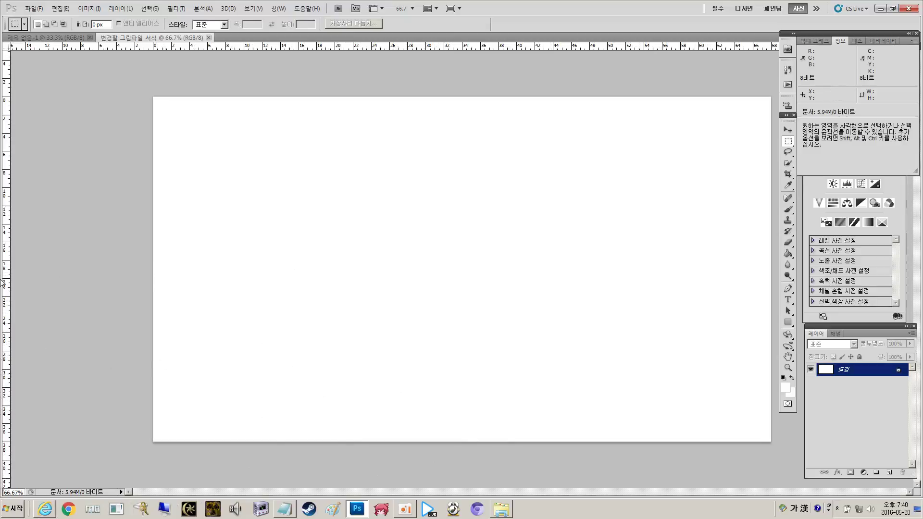
# - Bring the 스크린샷 folder forward briefly, return to the blank document and activate the Move tool
pyautogui.hotkey('alt', 'Tab')
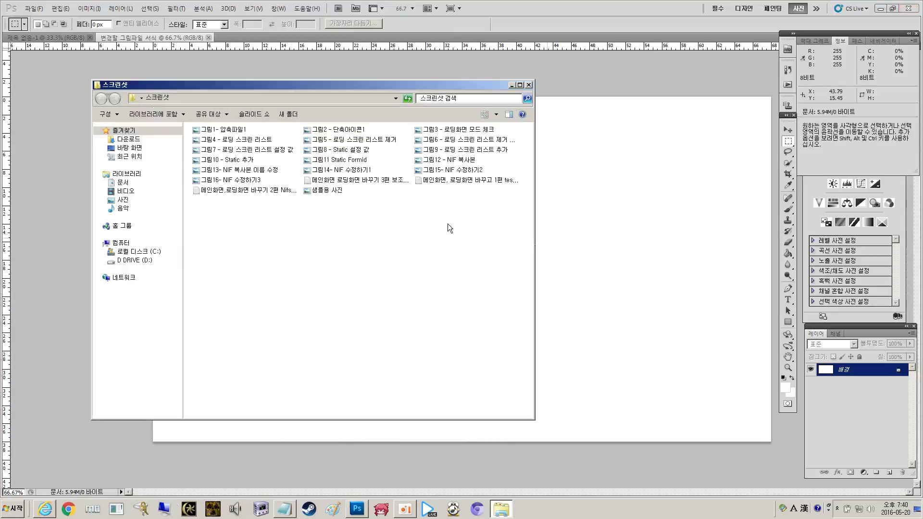
pyautogui.hotkey('alt', 'Tab')
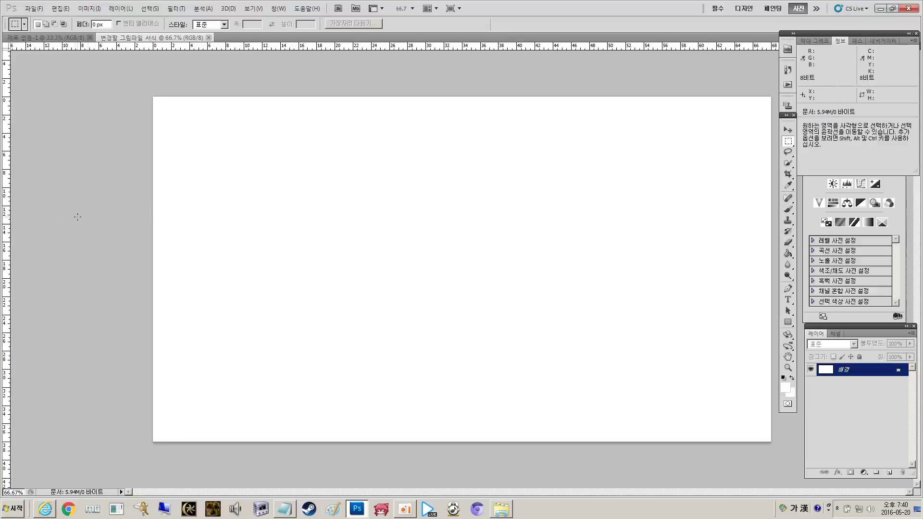
pyautogui.click(791, 131)
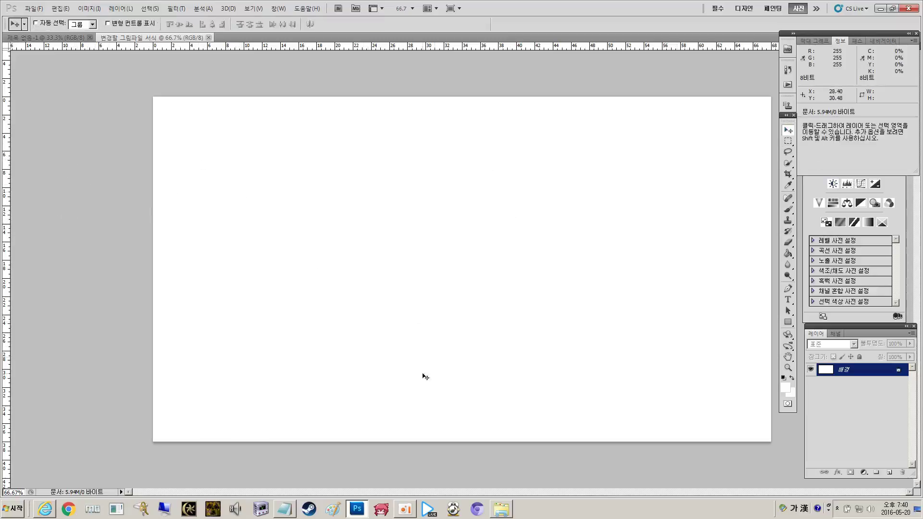
# - Go to the 스크린샷 folder, view the 샘플용 사진 image in the image viewer and close the viewer
pyautogui.click(505, 512)
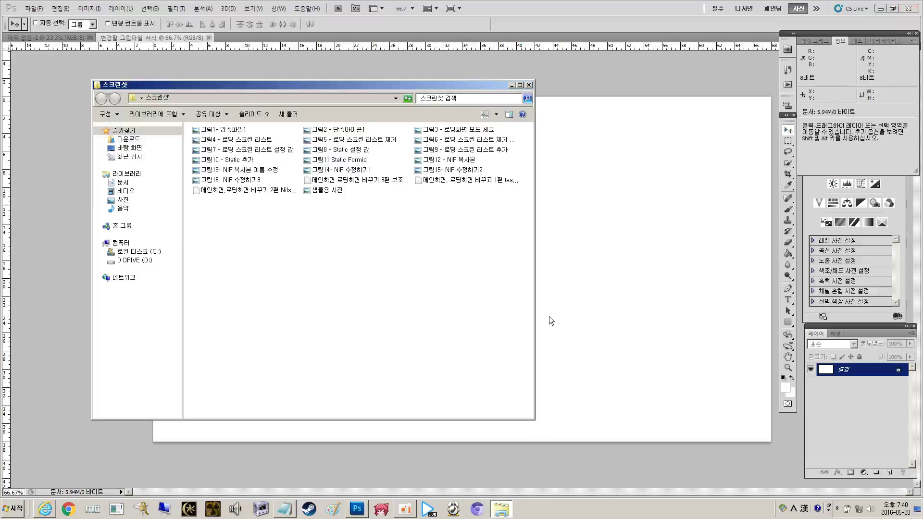
pyautogui.click(330, 190)
pyautogui.click(336, 215)
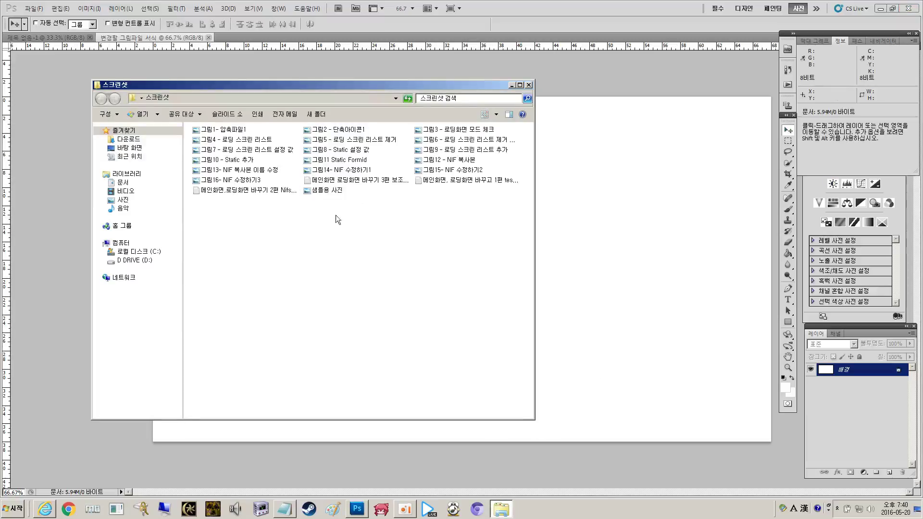
pyautogui.click(328, 195)
pyautogui.click(325, 198)
pyautogui.click(322, 195)
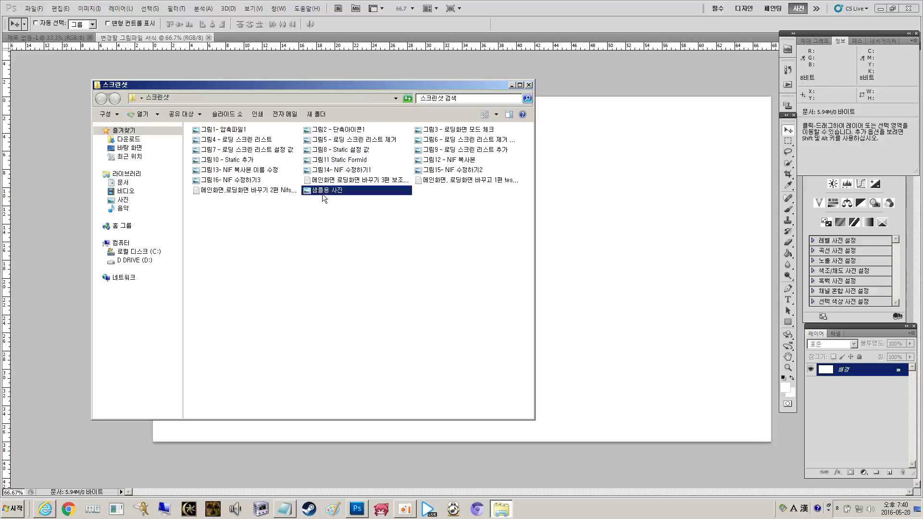
pyautogui.click(330, 197)
pyautogui.click(327, 189)
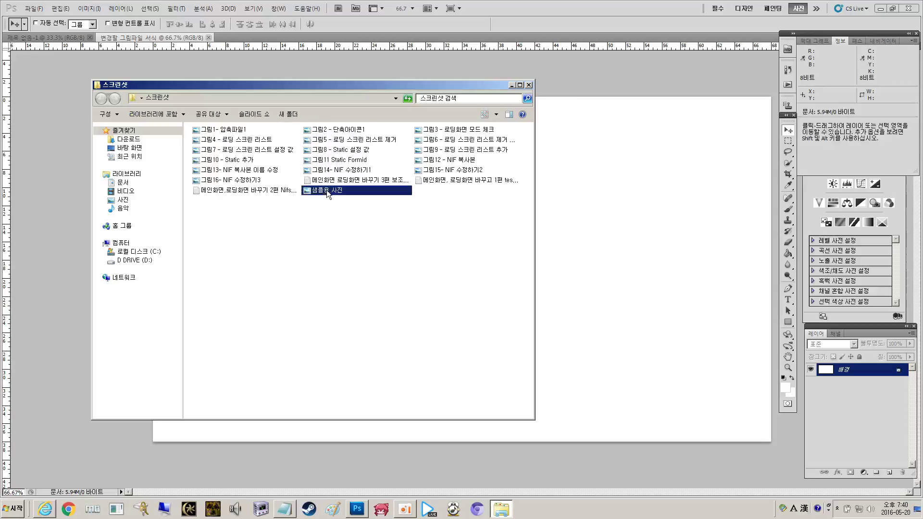
pyautogui.click(334, 211)
pyautogui.doubleClick(331, 190)
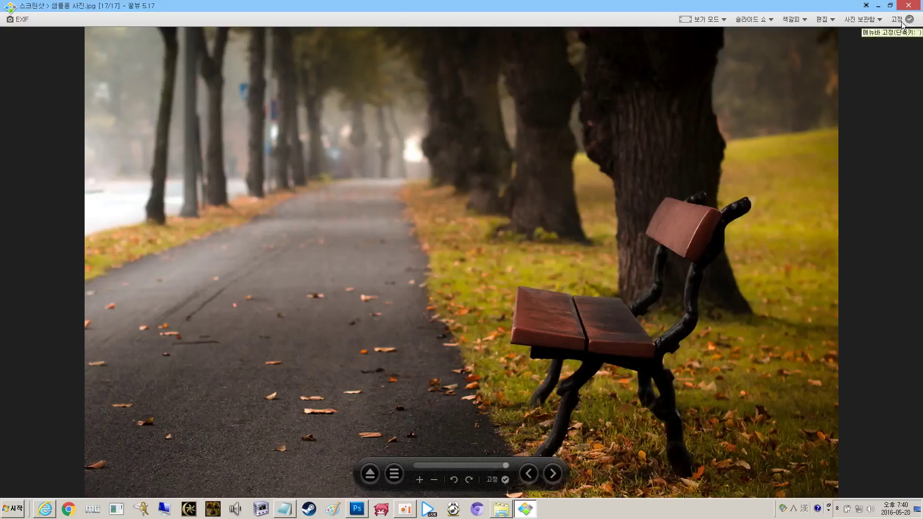
pyautogui.click(908, 5)
# - Place 샘플용 사진 in the blank document, align it with the canvas edge and widen it to 100.42% to cover the canvas
pyautogui.moveTo(389, 190); pyautogui.dragTo(601, 199)
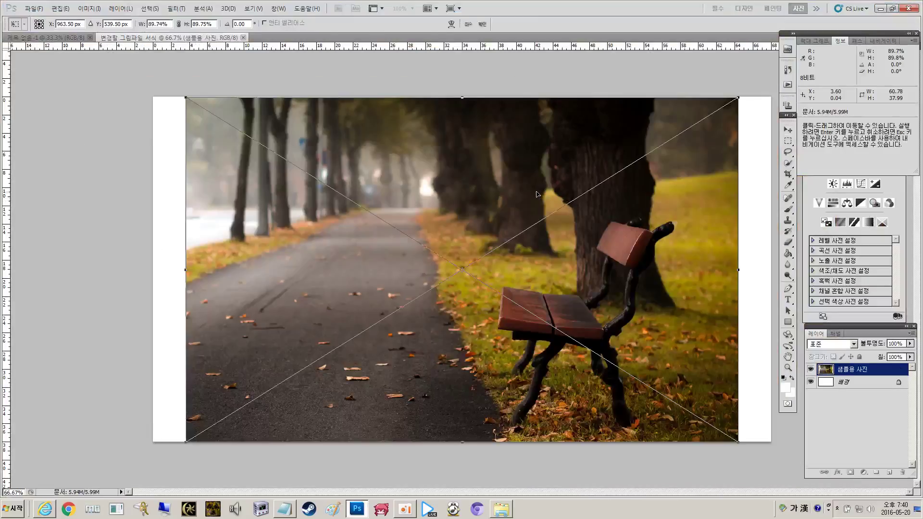
pyautogui.moveTo(529, 193); pyautogui.dragTo(498, 193)
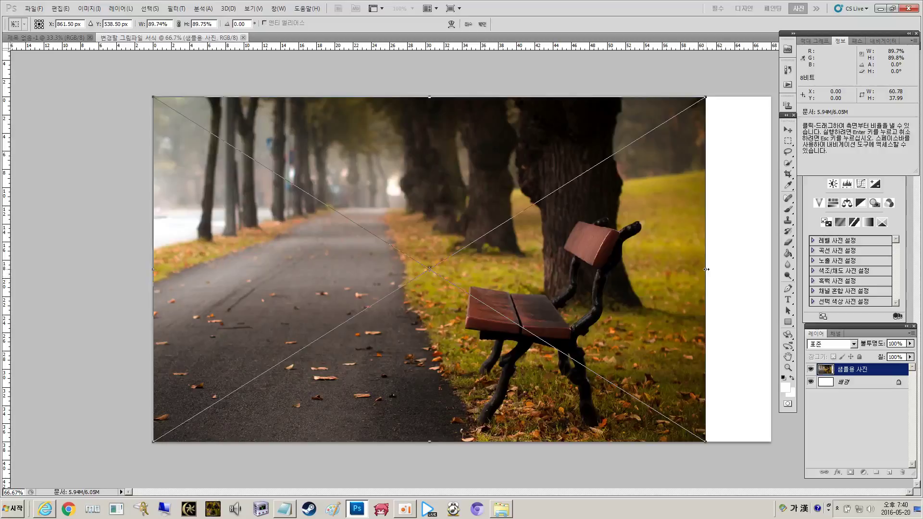
pyautogui.moveTo(709, 270); pyautogui.dragTo(771, 271)
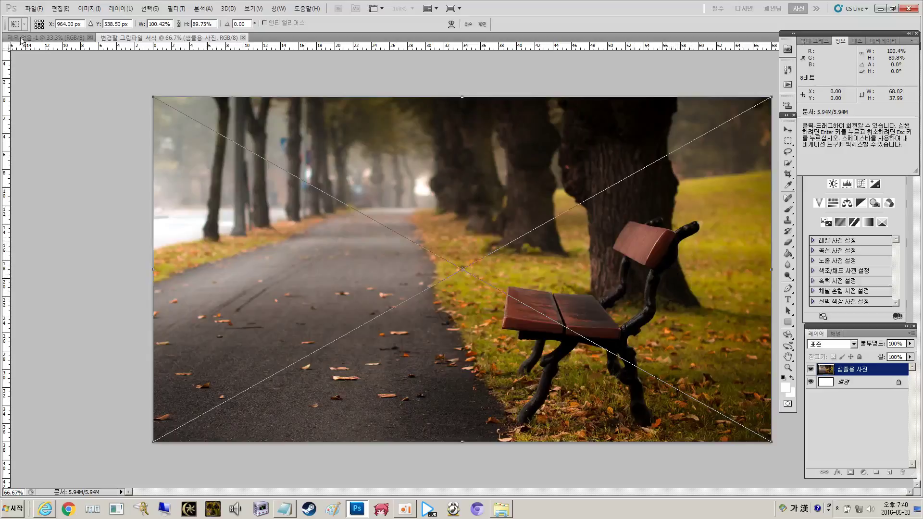
pyautogui.click(35, 9)
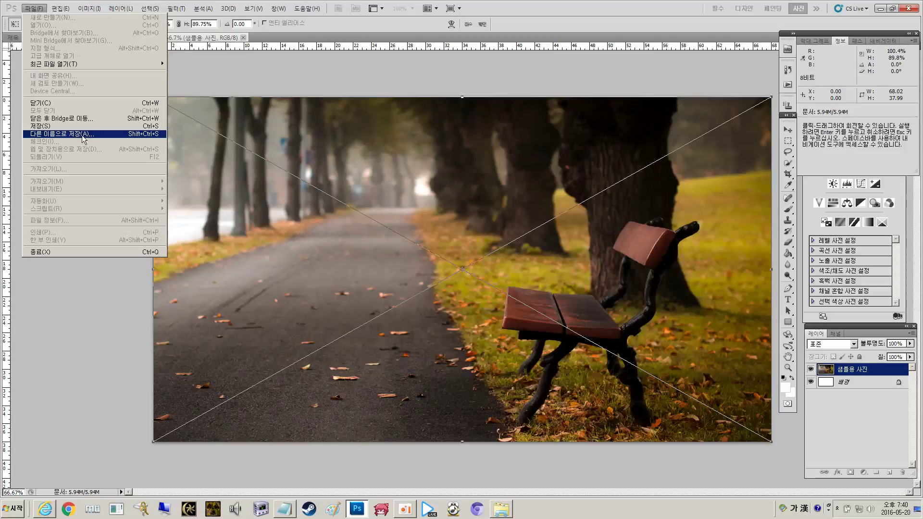
pyautogui.click(36, 8)
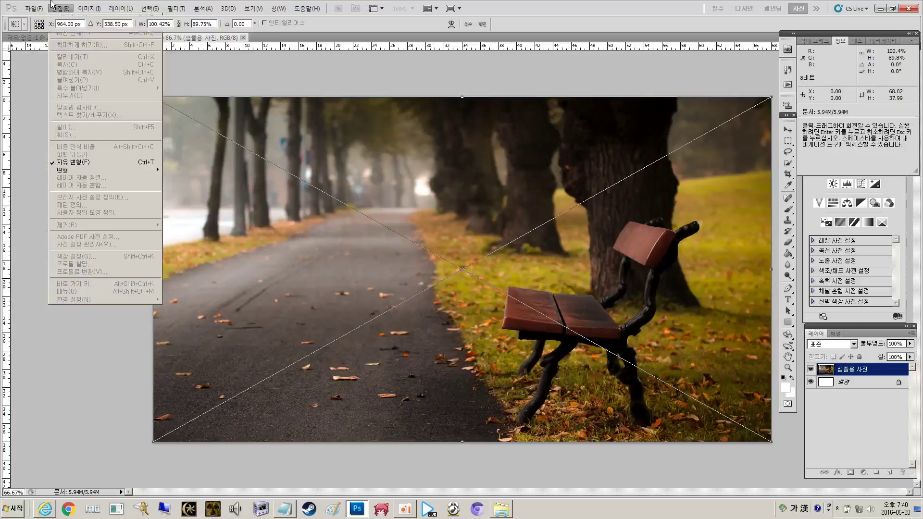
pyautogui.click(35, 6)
pyautogui.click(53, 145)
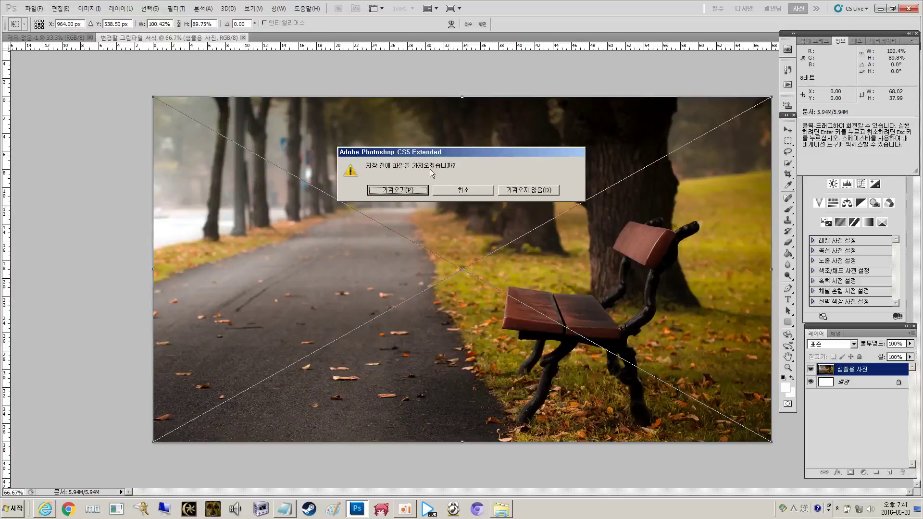
pyautogui.click(458, 191)
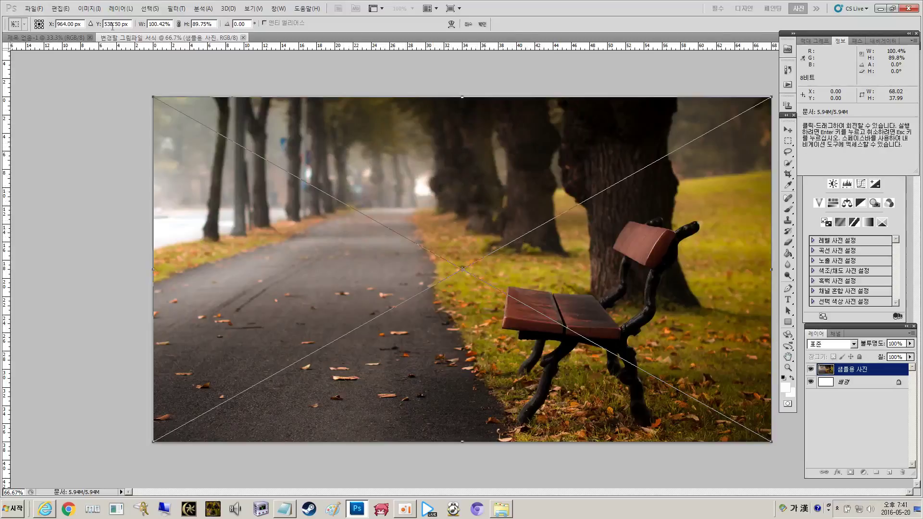
# - Start saving the document under a new name, committing the photo placement, and select the JPEG format
pyautogui.click(34, 8)
pyautogui.click(104, 123)
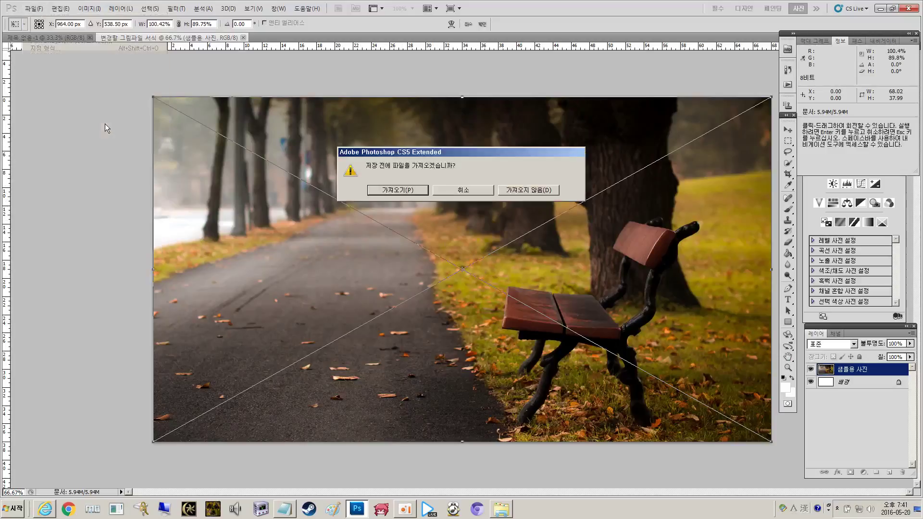
pyautogui.click(397, 191)
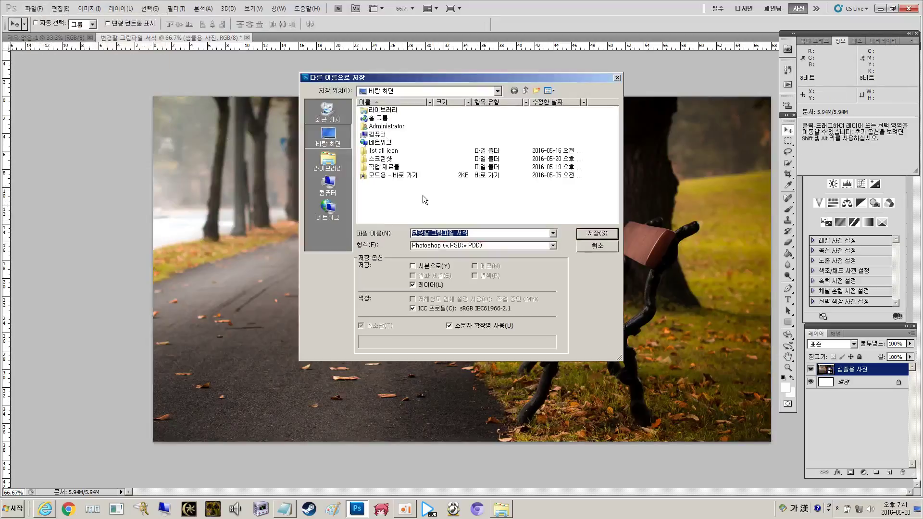
pyautogui.click(457, 245)
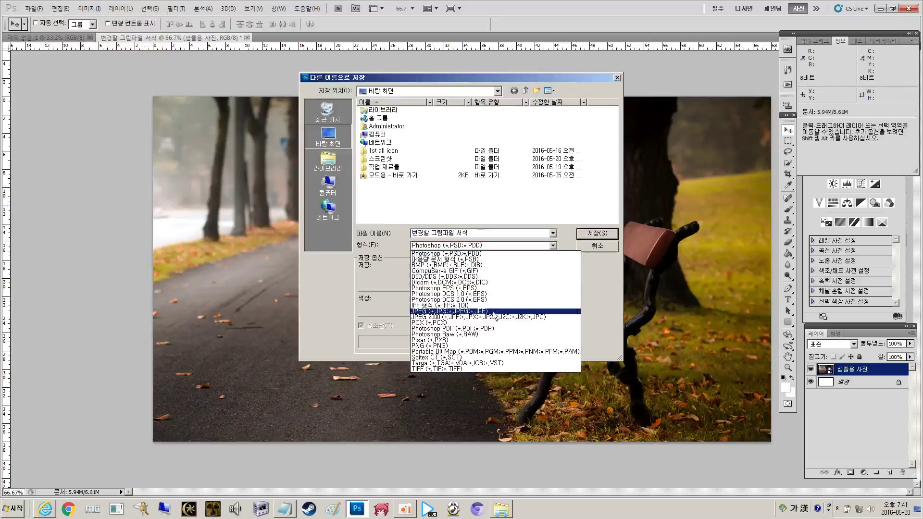
pyautogui.click(461, 313)
# - Replace the proposed file name with 연습용 사진크기 2K
pyautogui.click(486, 234)
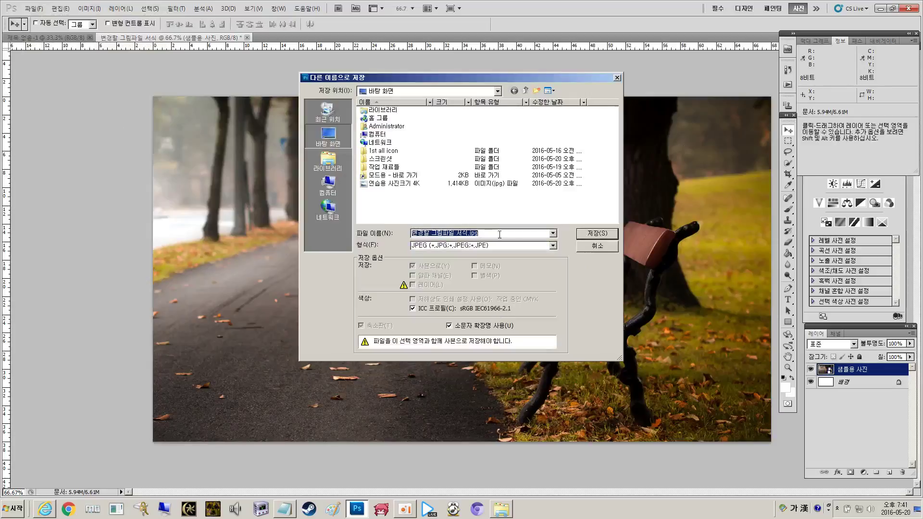
pyautogui.click(528, 235)
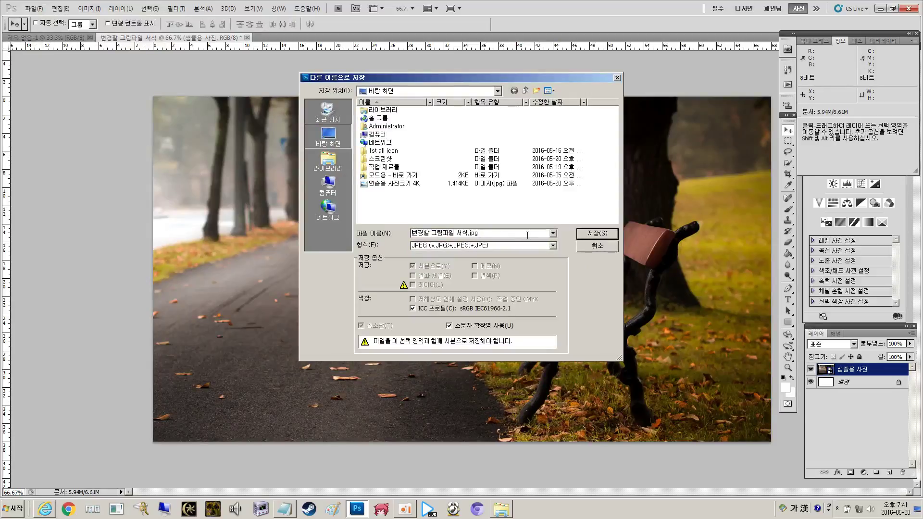
pyautogui.hotkey('ctrl', 'a')
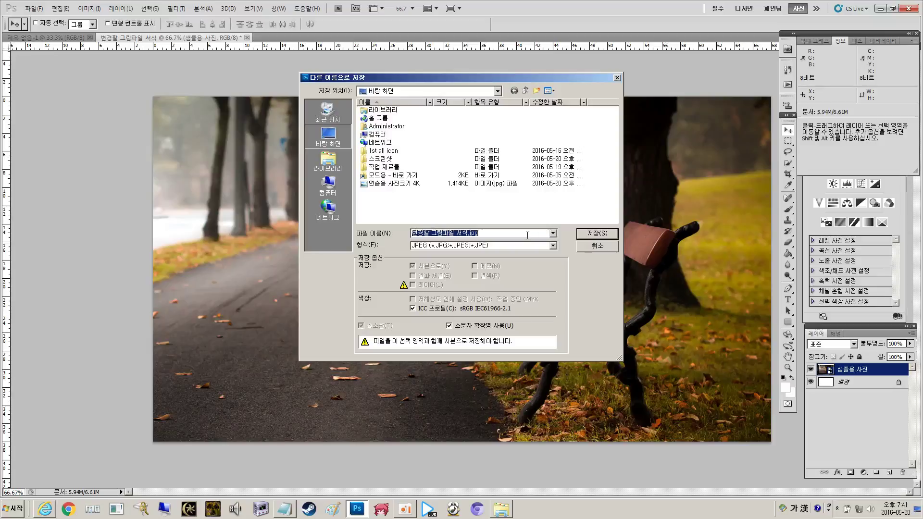
pyautogui.press('BackSpace')
pyautogui.write('DUST')
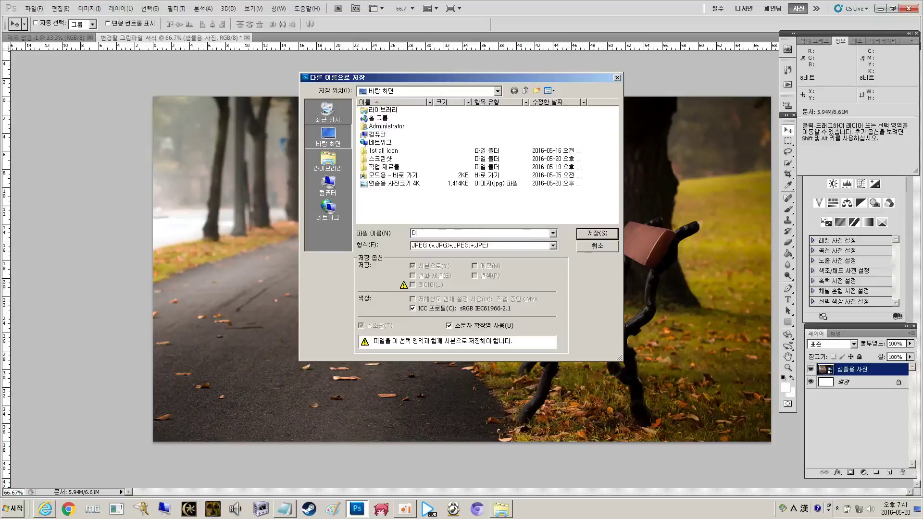
pyautogui.press('BackSpace')
pyautogui.press('Hangul')
pyautogui.write('연습용 사진크기 2K')
# - Save the document as the JPEG file 연습용 사진크기 2K on the desktop, accepting image quality 10
pyautogui.click(460, 245)
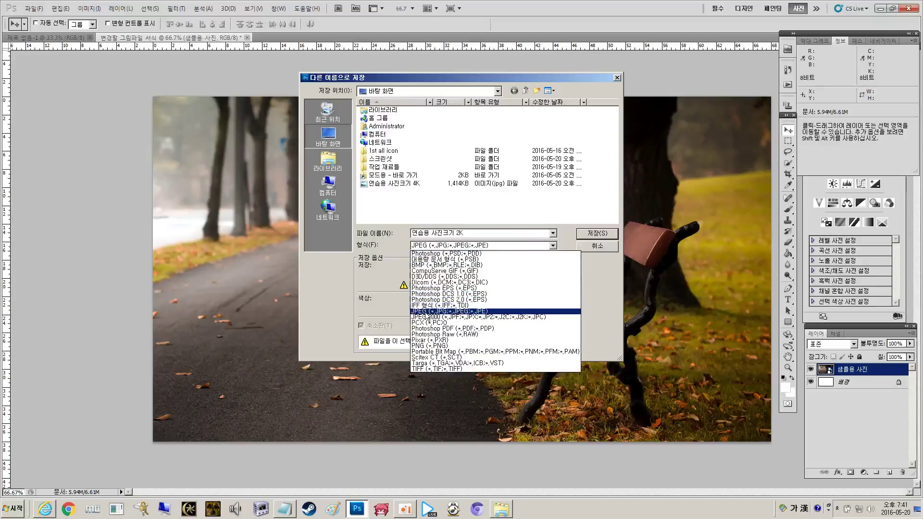
pyautogui.click(468, 314)
pyautogui.click(495, 234)
pyautogui.click(580, 233)
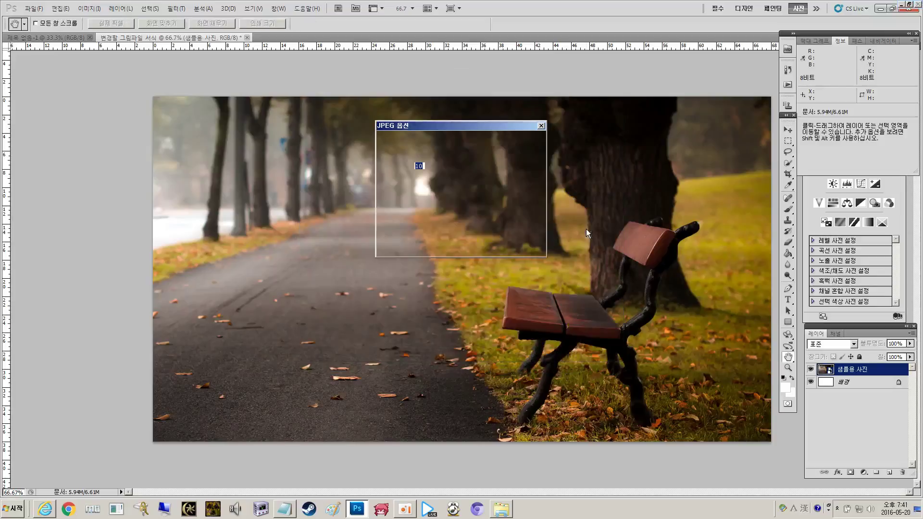
pyautogui.click(512, 139)
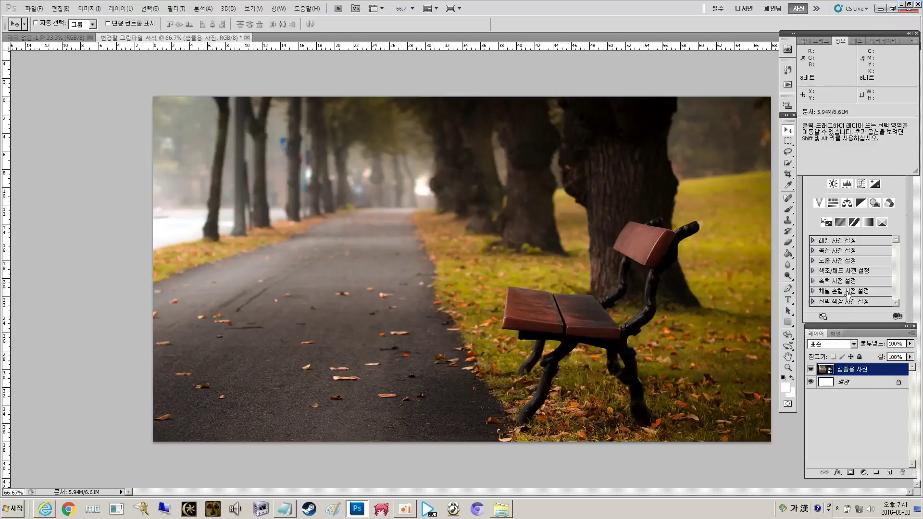
# - Delete the 샘플용 사진 layer so that only the white background layer is left
pyautogui.click(835, 334)
pyautogui.click(817, 333)
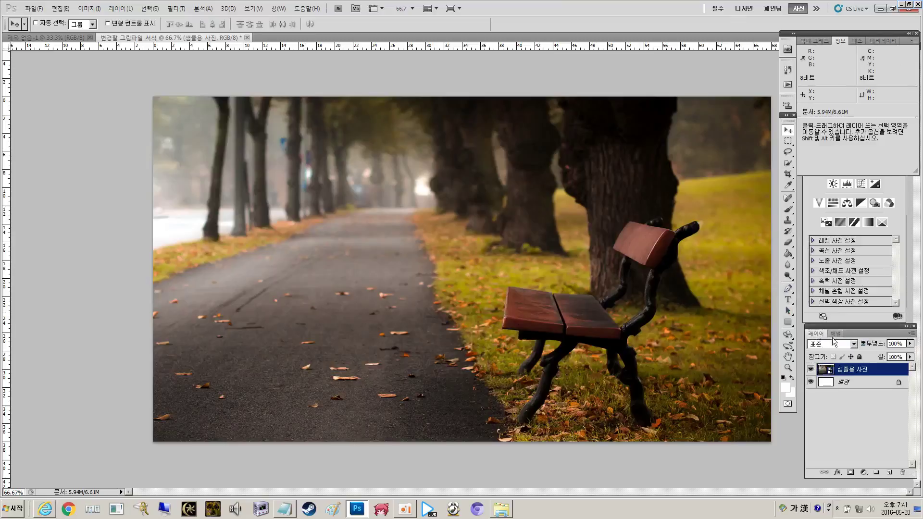
pyautogui.click(903, 475)
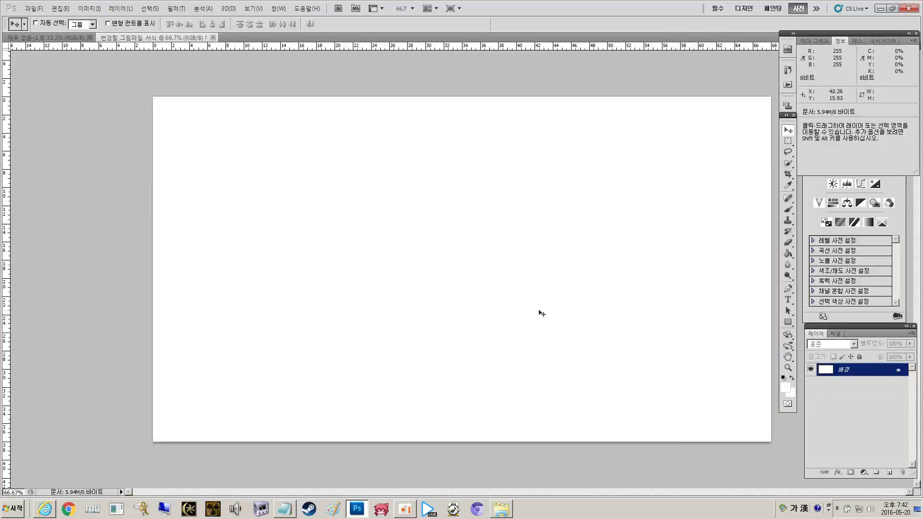
# - Place 그림1- 압축파일1 at the canvas's upper-left corner and stretch it to 384.44% width and 467.75% height to fill the canvas
pyautogui.click(501, 515)
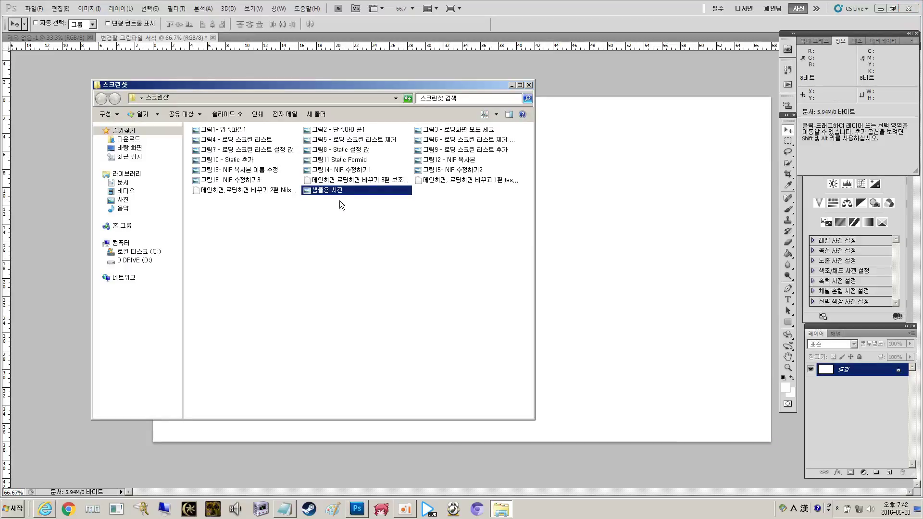
pyautogui.click(310, 279)
pyautogui.moveTo(256, 131); pyautogui.dragTo(489, 160)
pyautogui.moveTo(464, 248); pyautogui.dragTo(236, 111)
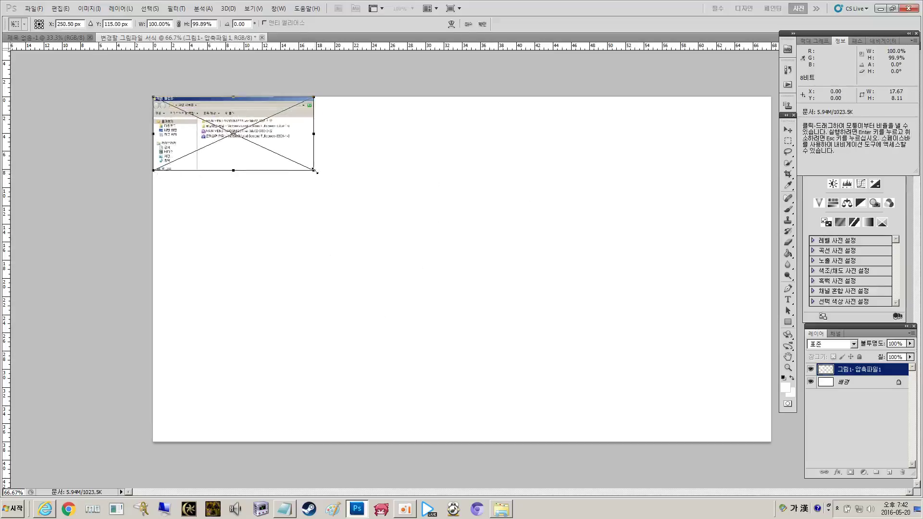
pyautogui.moveTo(315, 171); pyautogui.dragTo(753, 421)
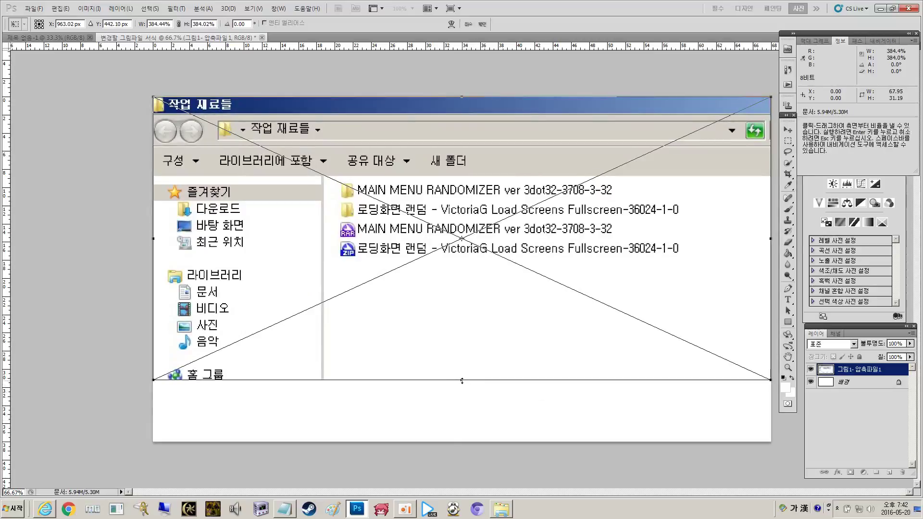
pyautogui.moveTo(461, 381); pyautogui.dragTo(463, 440)
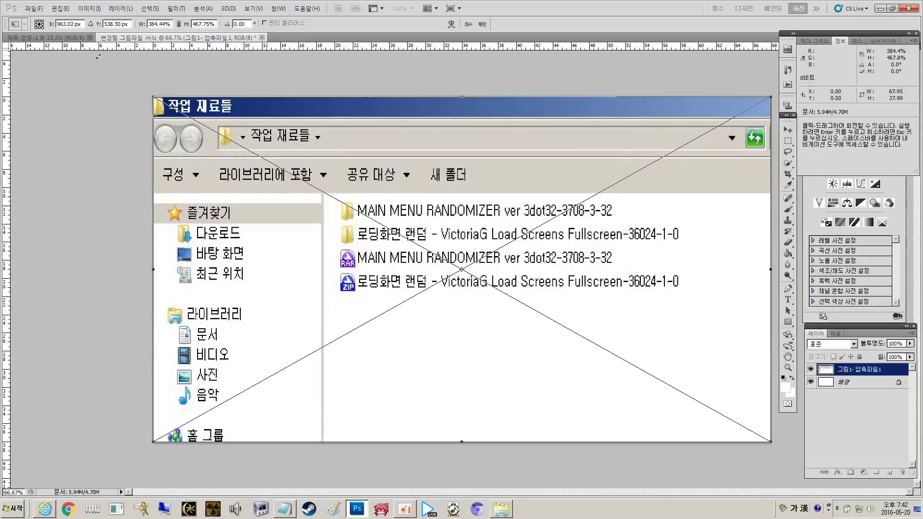
pyautogui.click(34, 8)
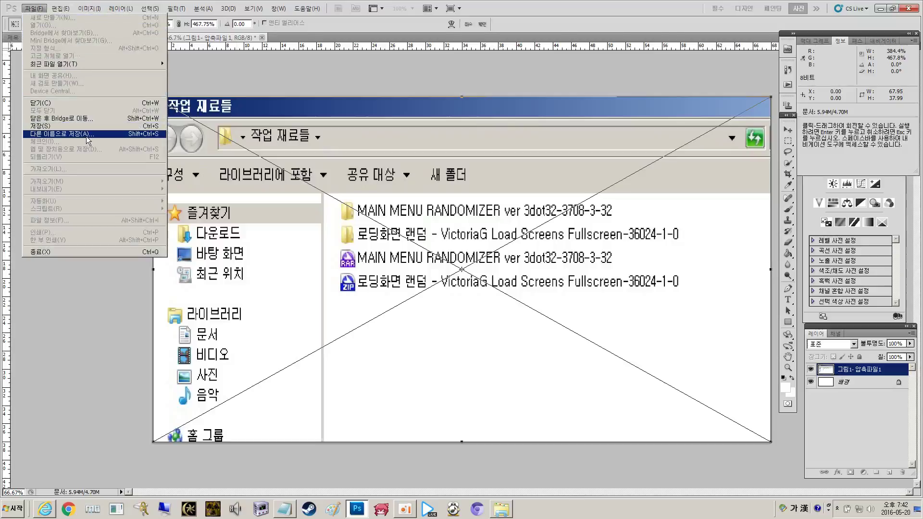
pyautogui.doubleClick(24, 3)
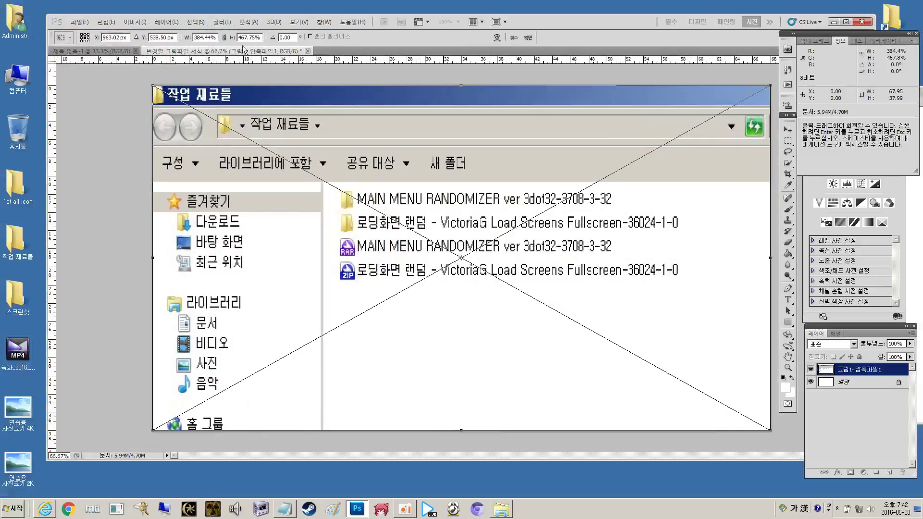
pyautogui.doubleClick(519, 21)
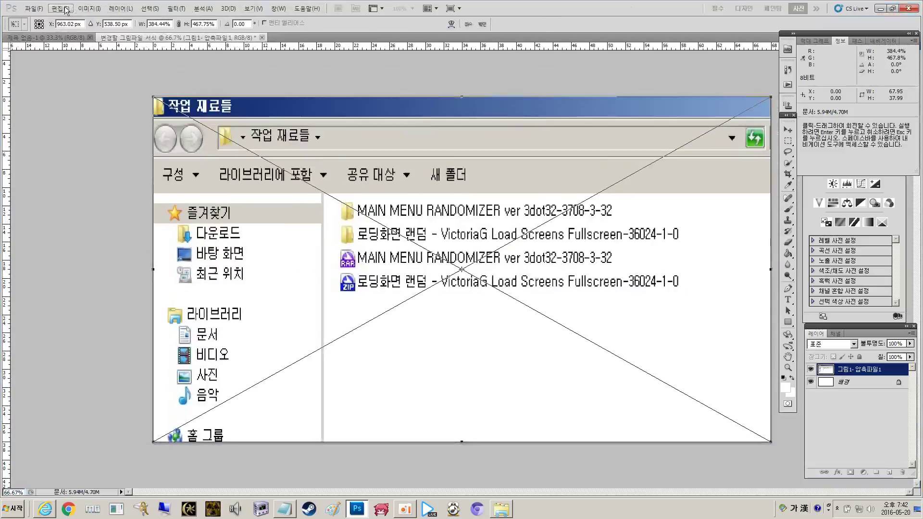
# - Start saving the document under a new name, committing the image placement, and select the JPEG format
pyautogui.click(66, 10)
pyautogui.click(46, 48)
pyautogui.click(408, 163)
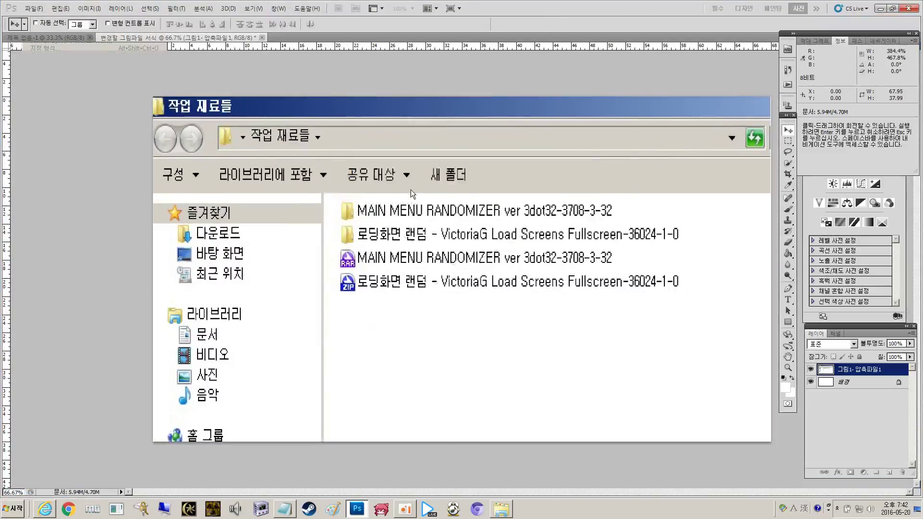
pyautogui.click(454, 245)
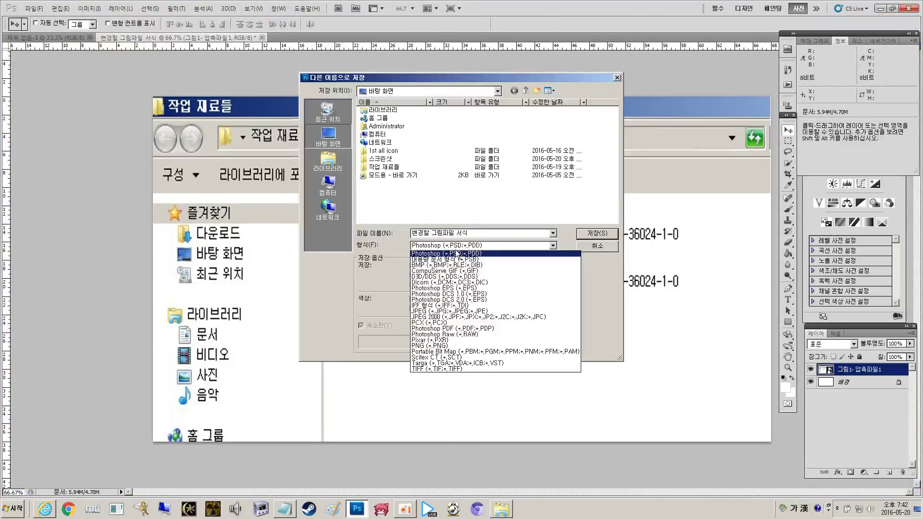
pyautogui.click(442, 311)
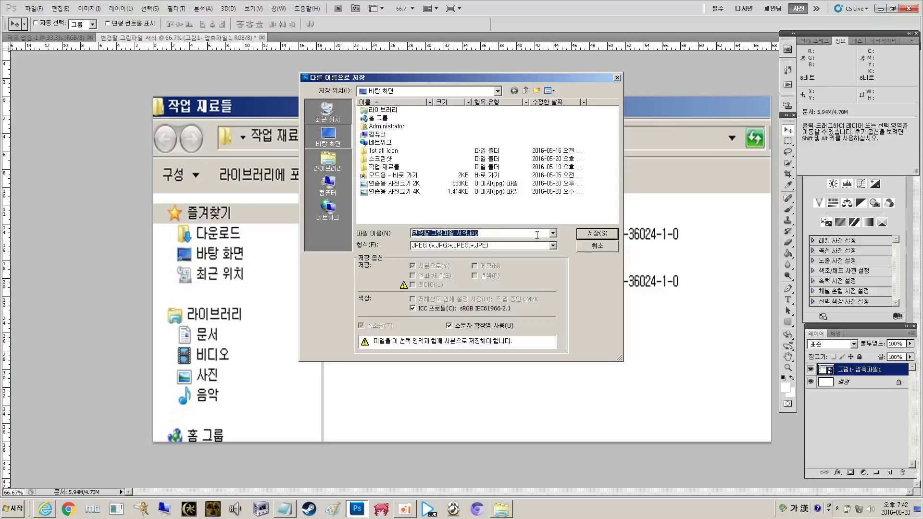
# - Name the JPEG file 1 and save it to the desktop with image quality 10
pyautogui.write('1')
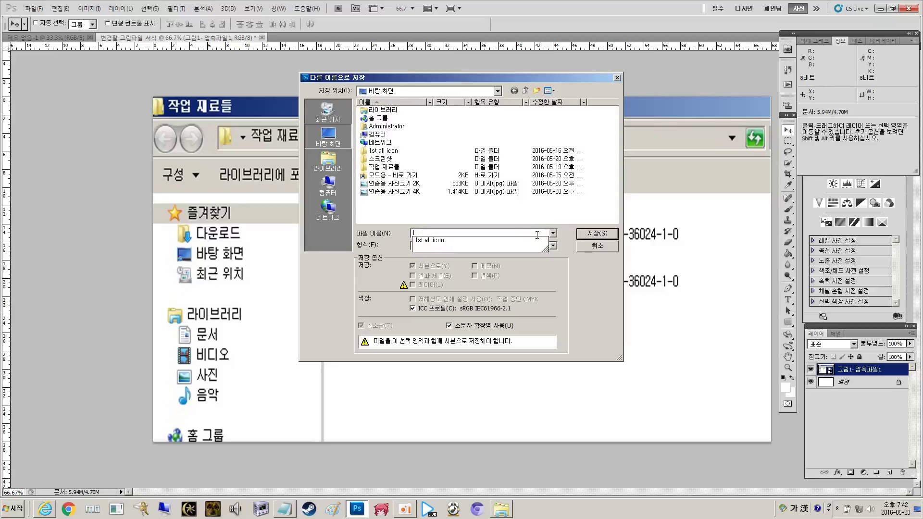
pyautogui.press('Return')
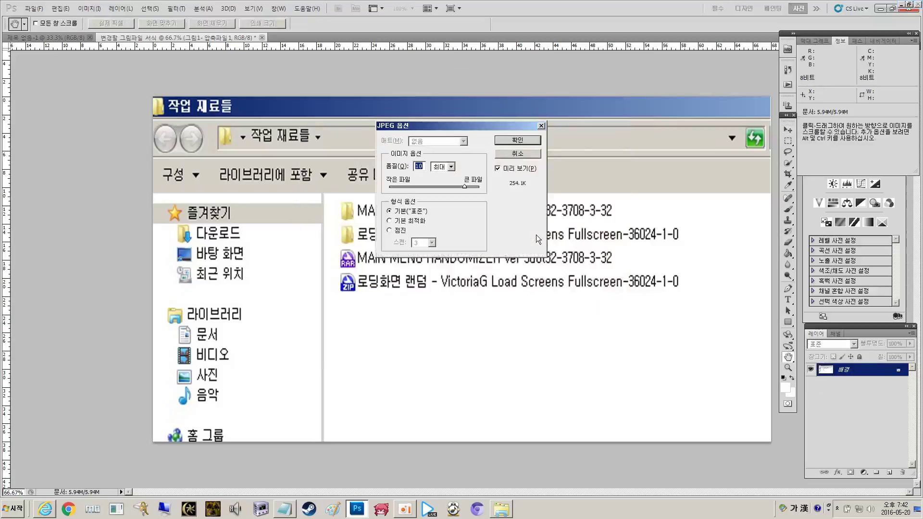
pyautogui.press('Return')
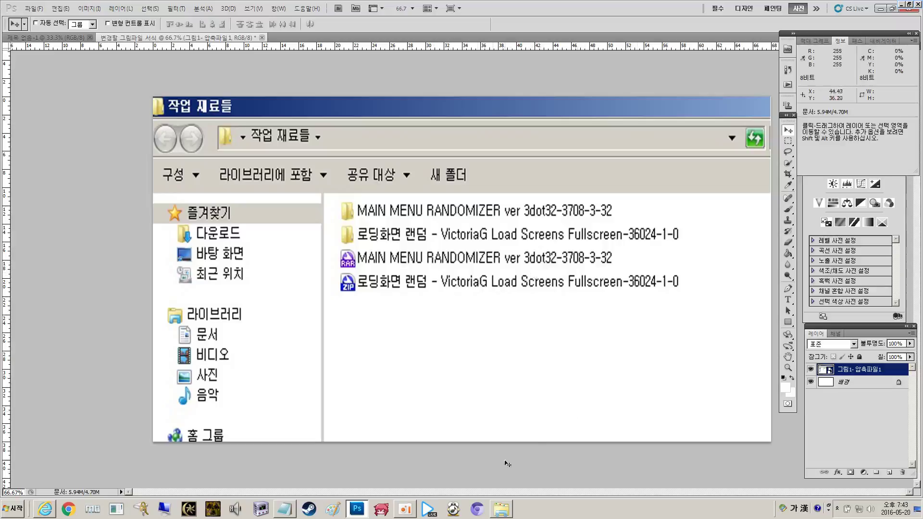
# - Bring up the 스크린샷 folder window, close it and go to the desktop
pyautogui.click(501, 509)
pyautogui.click(354, 245)
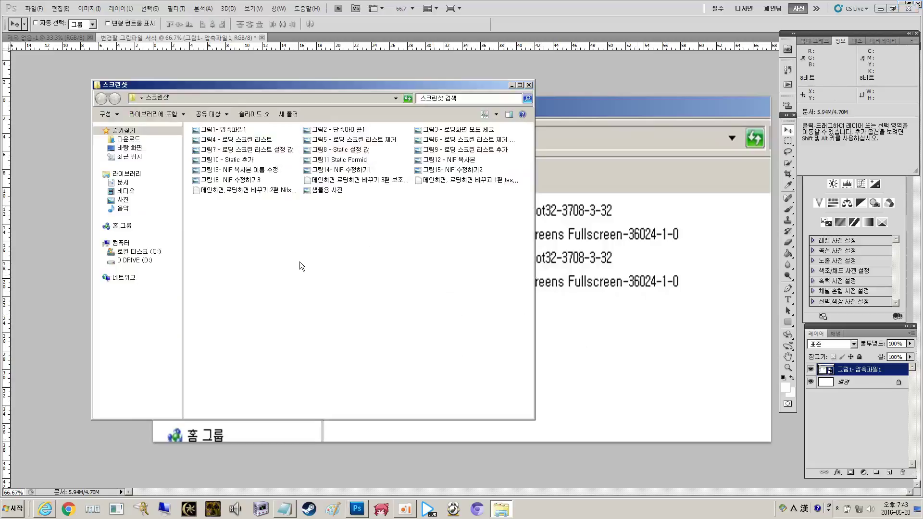
pyautogui.click(528, 85)
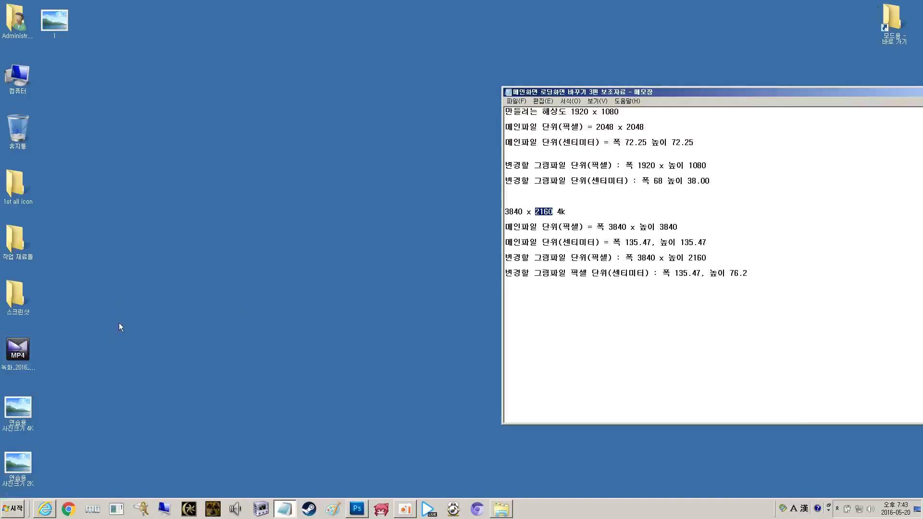
# - Go to the 스크린샷 재료들 folder inside 0. game mode > 작업용 on the D drive
pyautogui.doubleClick(19, 83)
pyautogui.doubleClick(380, 149)
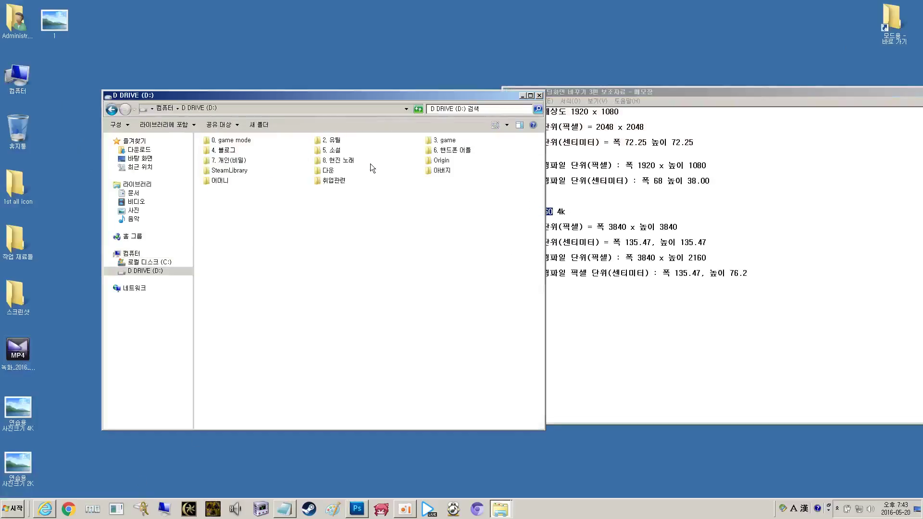
pyautogui.click(247, 144)
pyautogui.doubleClick(247, 144)
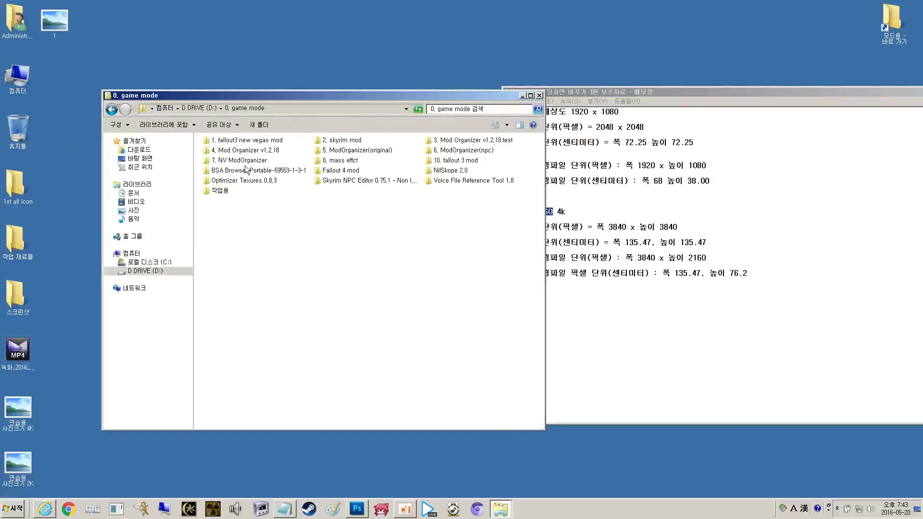
pyautogui.doubleClick(233, 189)
pyautogui.doubleClick(330, 141)
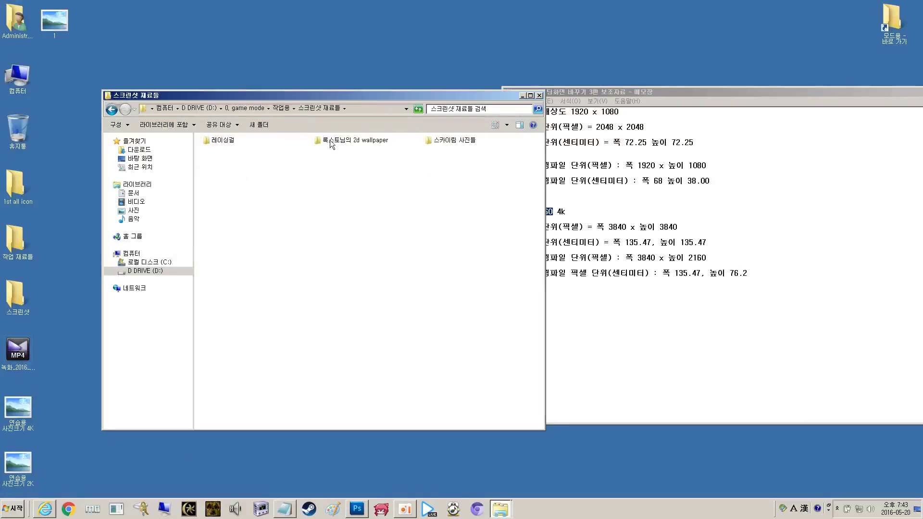
# - Open the 스카이림 folder inside 스카이림 사진들 and look through its numbered images
pyautogui.click(456, 141)
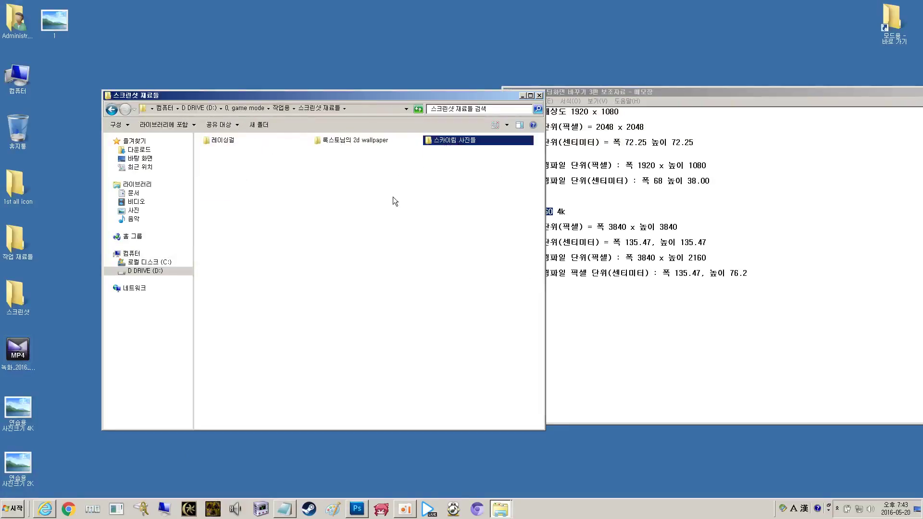
pyautogui.press('Return')
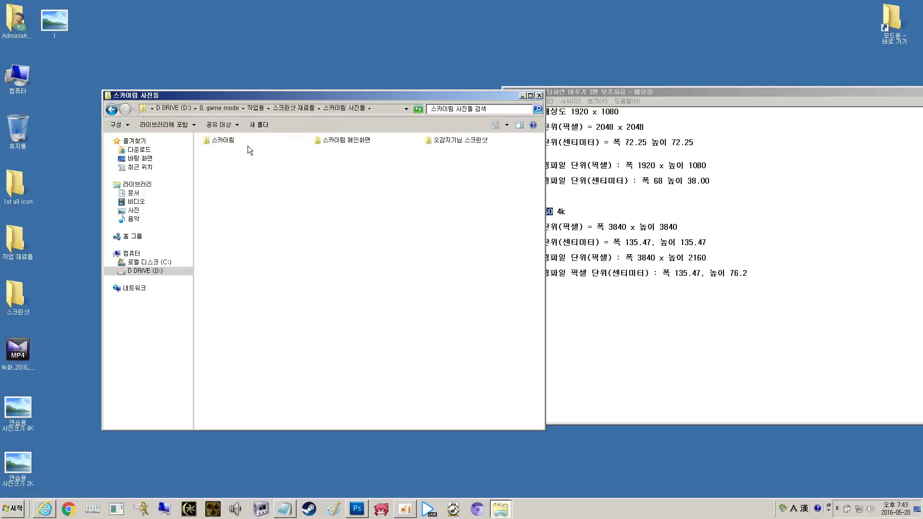
pyautogui.click(317, 141)
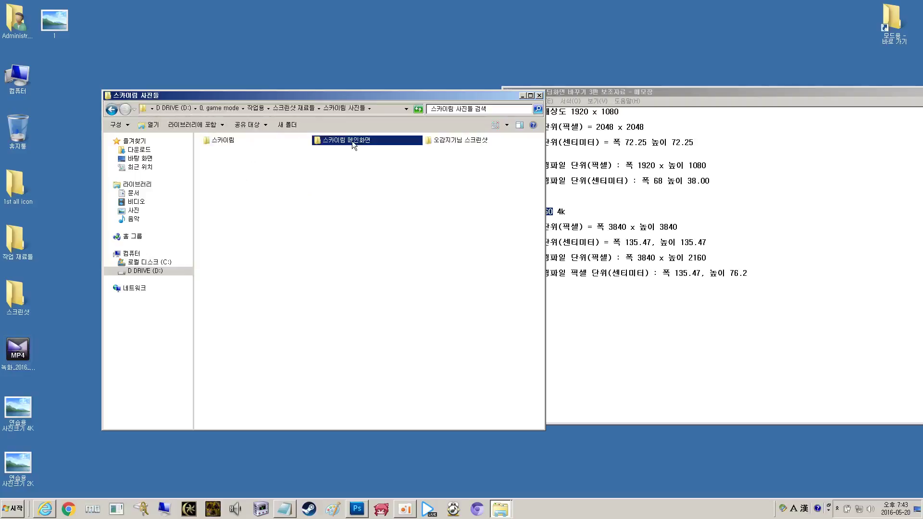
pyautogui.doubleClick(231, 142)
pyautogui.click(223, 140)
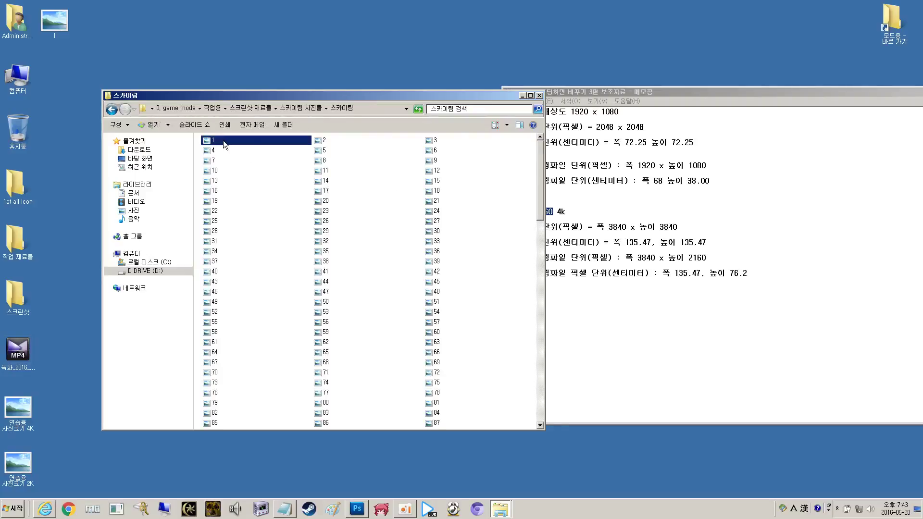
pyautogui.scroll(-1, 370, 201)
pyautogui.scroll(-20, 364, 200)
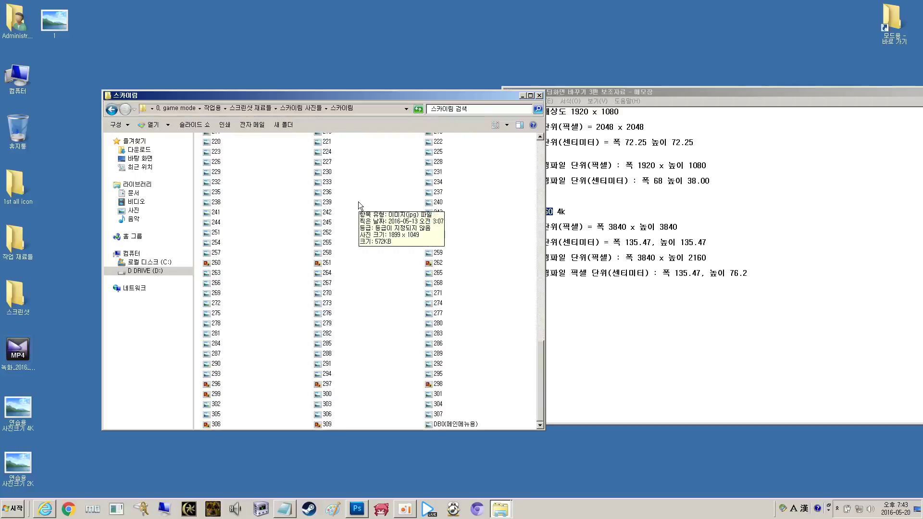
# - View the images in the 스카이림 메인화면 folder and return to 스카이림 사진들
pyautogui.click(112, 110)
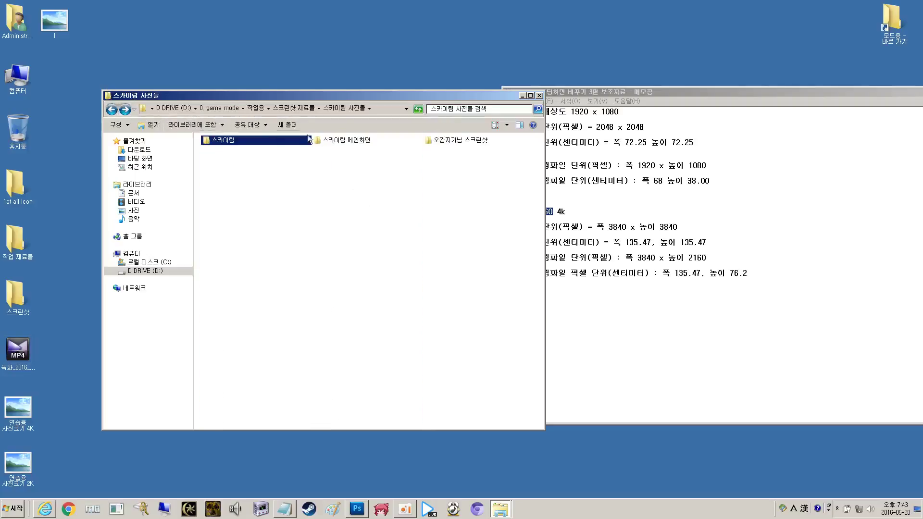
pyautogui.doubleClick(349, 143)
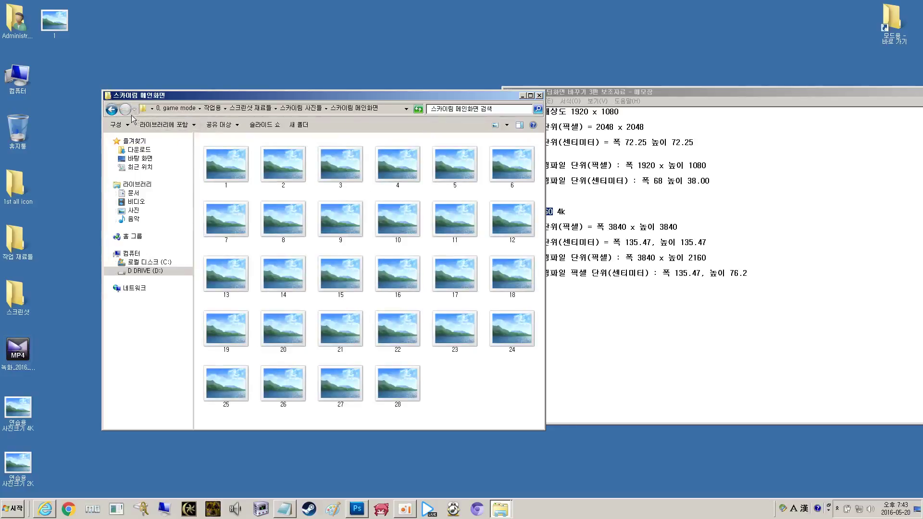
pyautogui.click(230, 164)
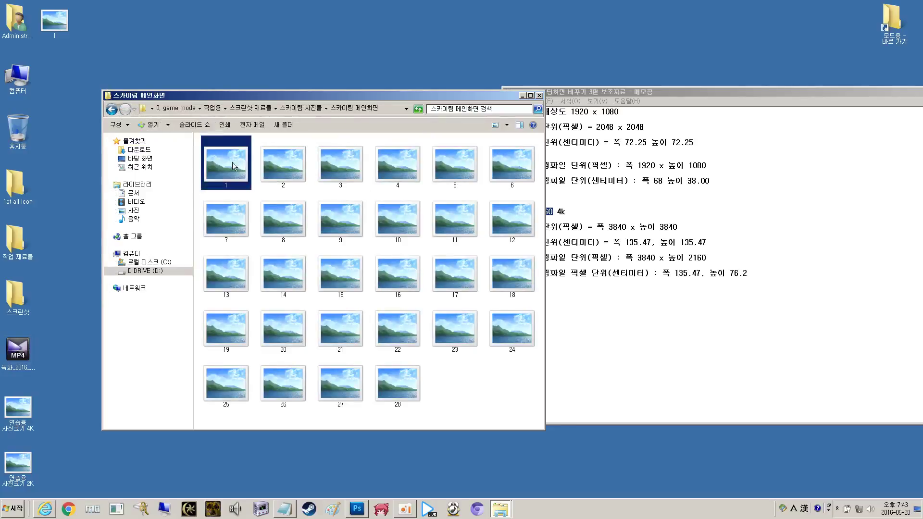
pyautogui.click(112, 110)
# - Reopen the 스카이림 folder, browse further down its numbered images and select image 223
pyautogui.doubleClick(229, 144)
pyautogui.click(222, 140)
pyautogui.scroll(-7, 241, 173)
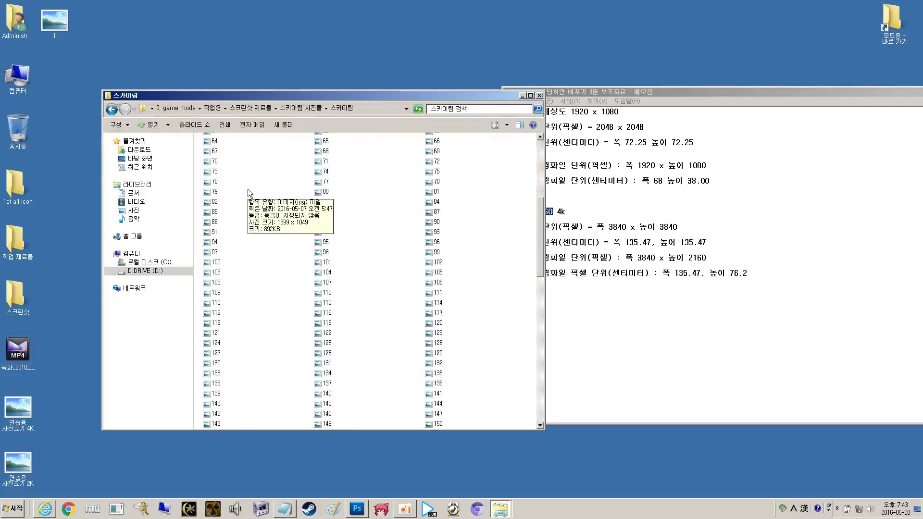
pyautogui.scroll(-7, 379, 263)
pyautogui.scroll(-4, 377, 264)
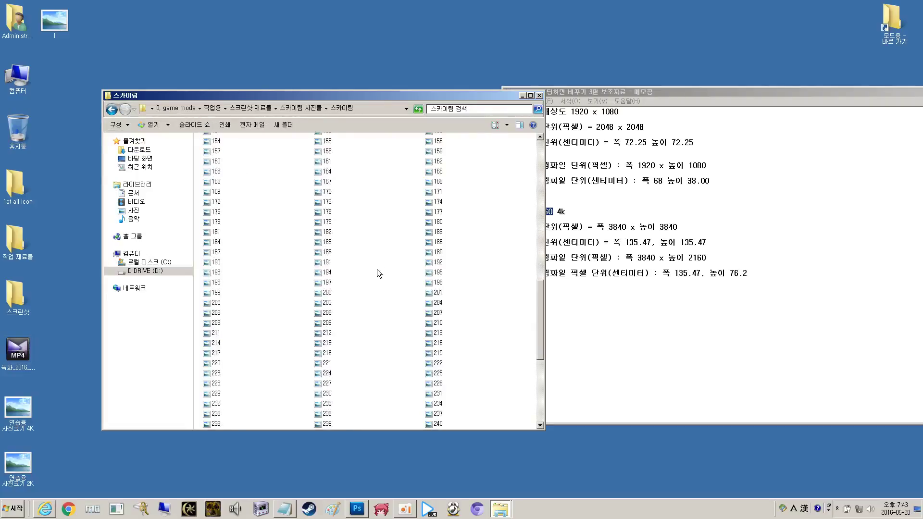
pyautogui.click(329, 293)
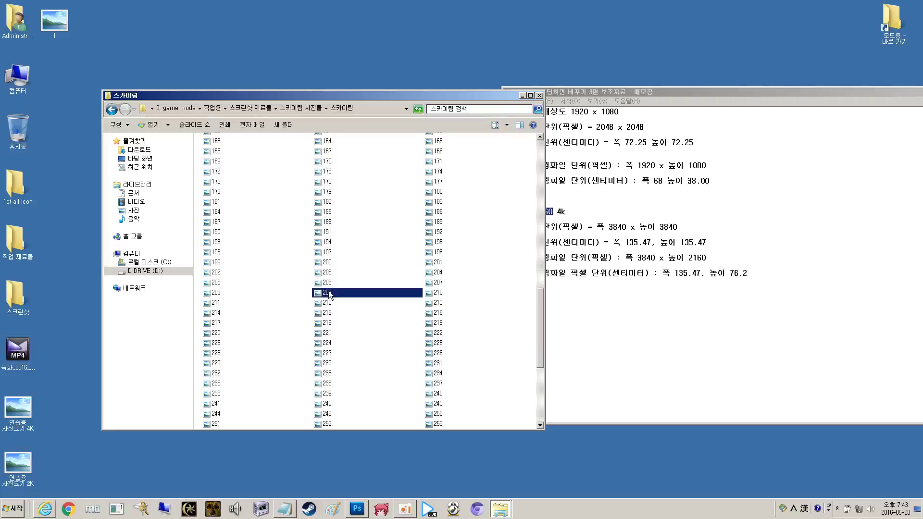
pyautogui.click(353, 323)
pyautogui.click(335, 343)
pyautogui.click(253, 346)
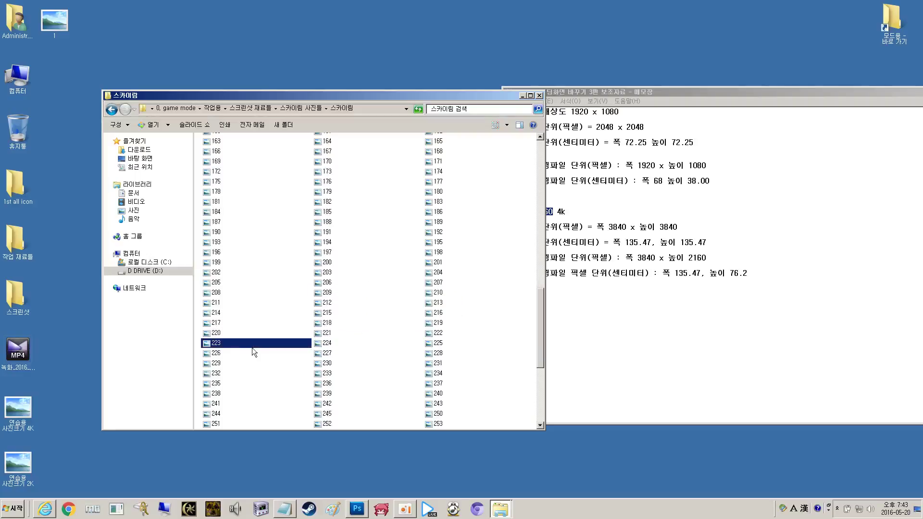
# - View image 225 from the 스카이림 folder in the image viewer and close the viewer
pyautogui.click(350, 342)
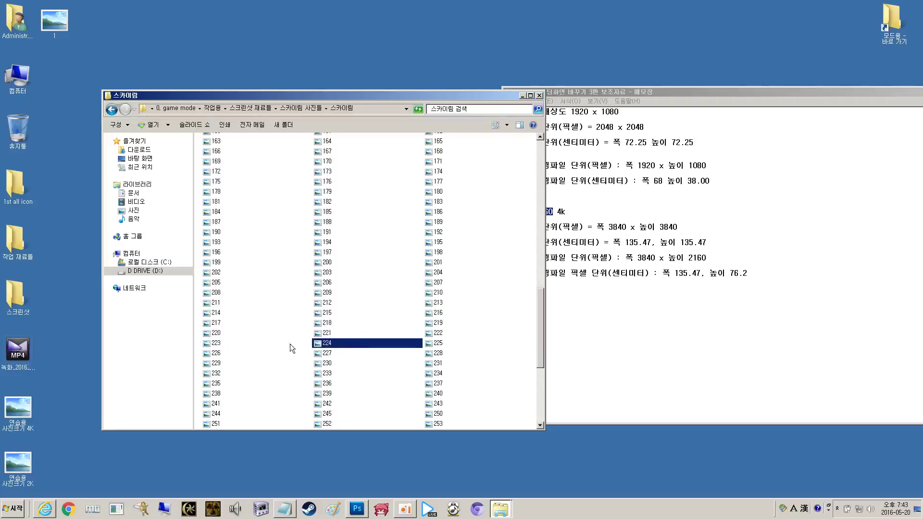
pyautogui.click(301, 343)
pyautogui.click(347, 343)
pyautogui.click(451, 343)
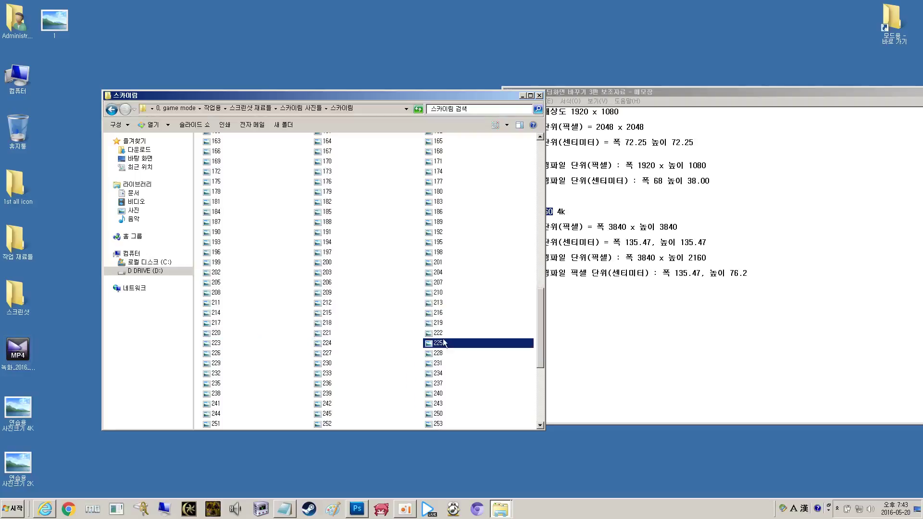
pyautogui.click(442, 333)
pyautogui.click(441, 344)
pyautogui.click(442, 334)
pyautogui.click(441, 343)
pyautogui.doubleClick(441, 344)
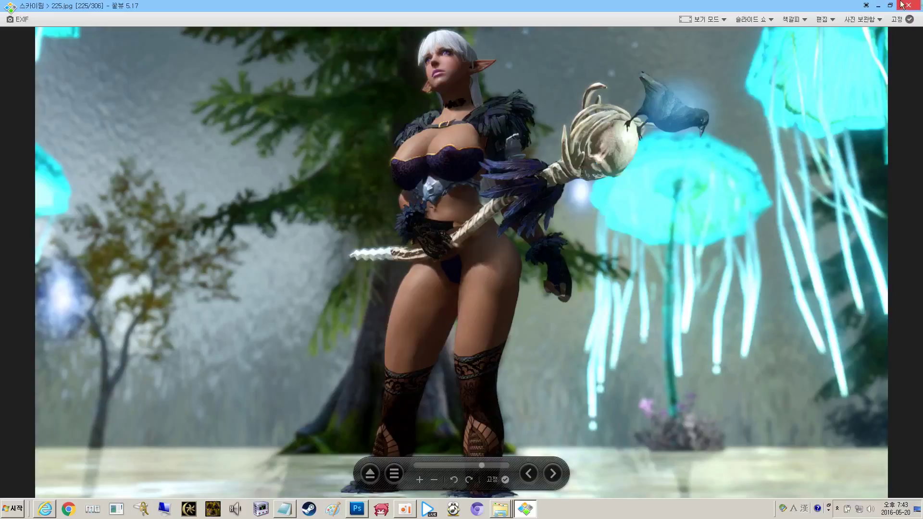
pyautogui.click(903, 5)
# - View image 168 briefly and close the 스카이림 folder window
pyautogui.doubleClick(457, 153)
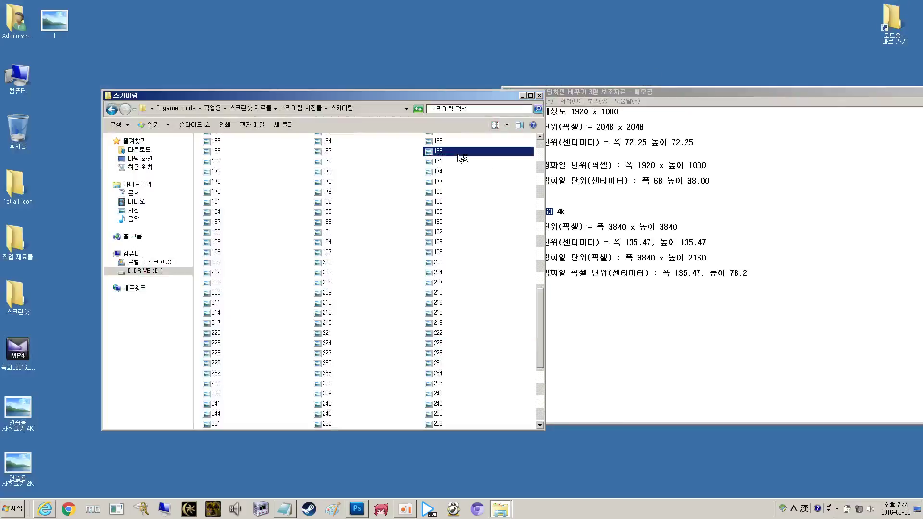
pyautogui.press('Escape')
pyautogui.click(539, 95)
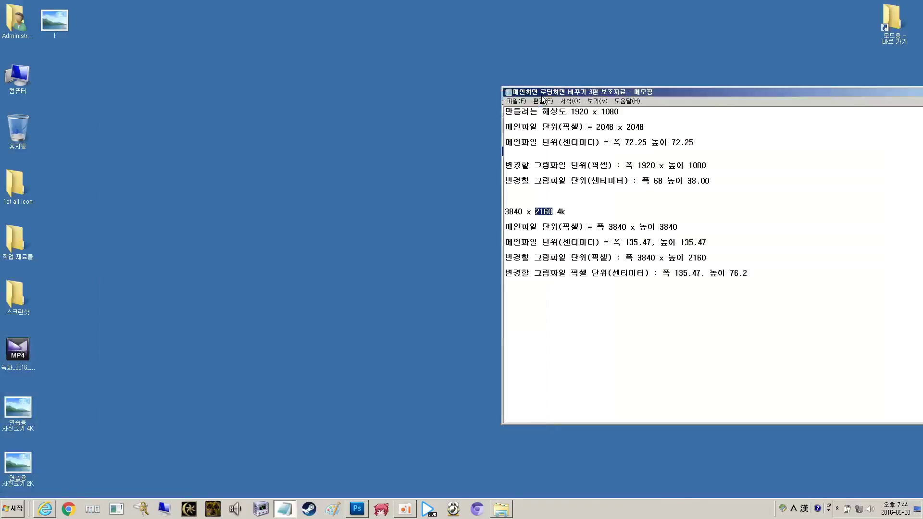
# - Deselect the text in the size notes and delete image 1 from the desktop
pyautogui.click(647, 202)
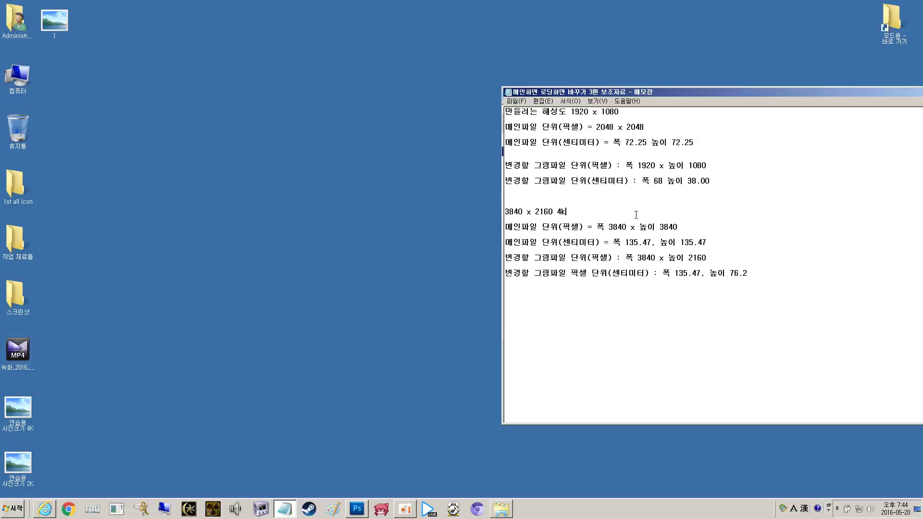
pyautogui.click(375, 283)
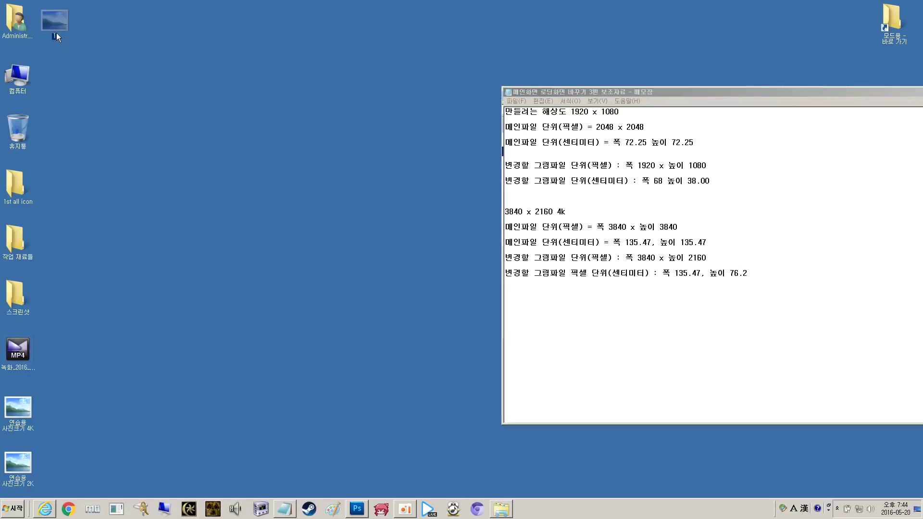
pyautogui.click(200, 218)
pyautogui.press('Delete')
pyautogui.press('Return')
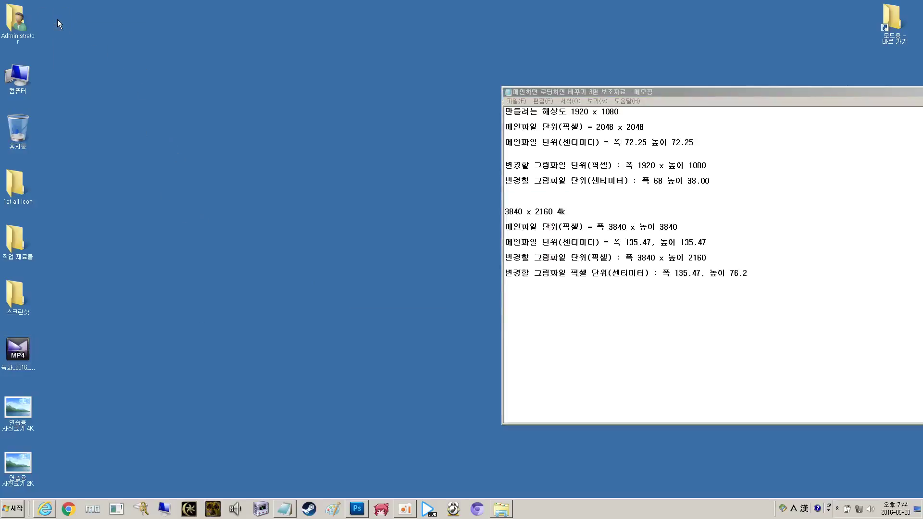
# - Switch to Photoshop and create a new document 72.25 cm wide and 72.25 cm high
pyautogui.click(357, 509)
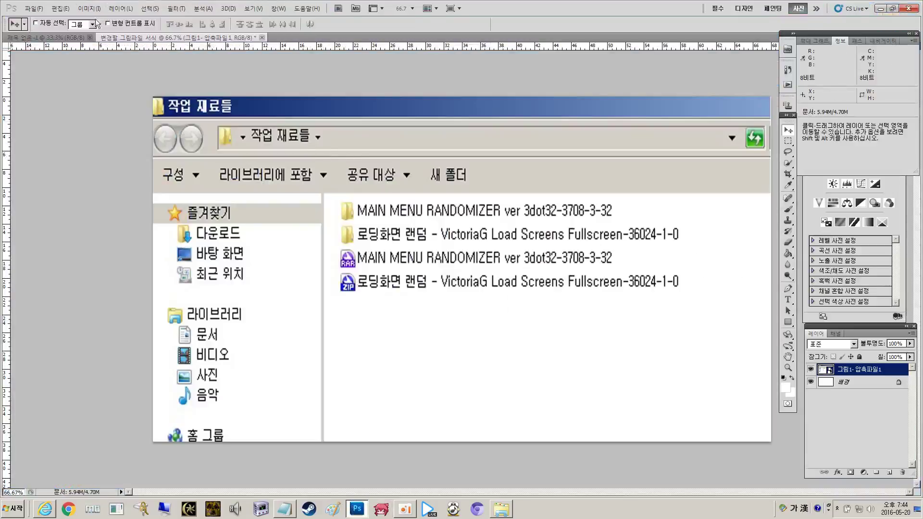
pyautogui.click(62, 37)
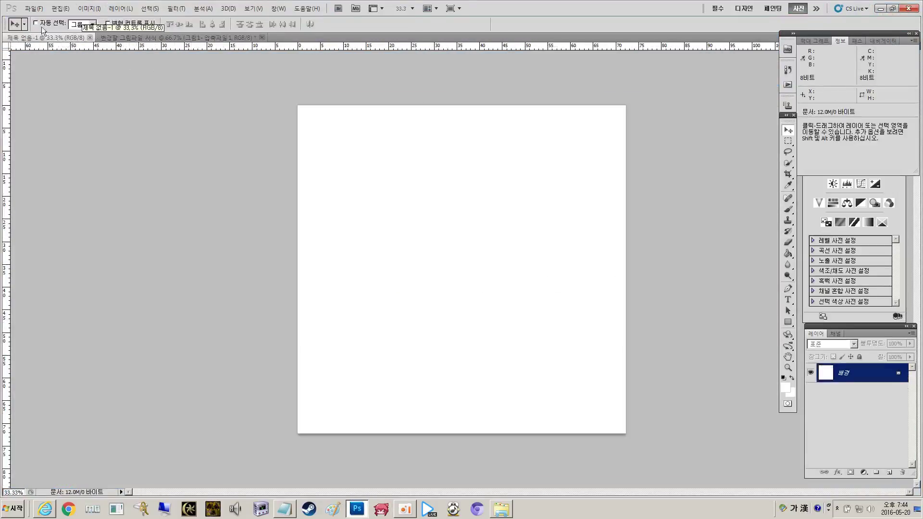
pyautogui.click(33, 8)
pyautogui.click(39, 14)
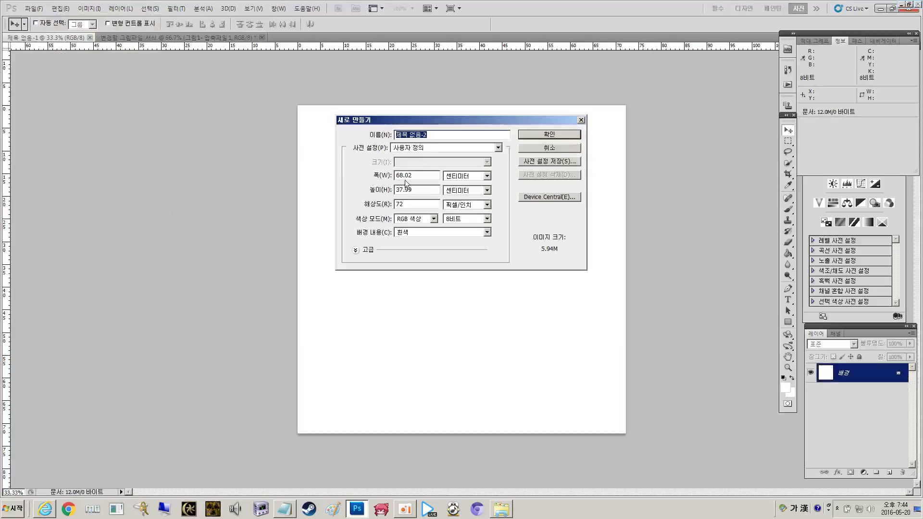
pyautogui.click(417, 175)
pyautogui.doubleClick(417, 175)
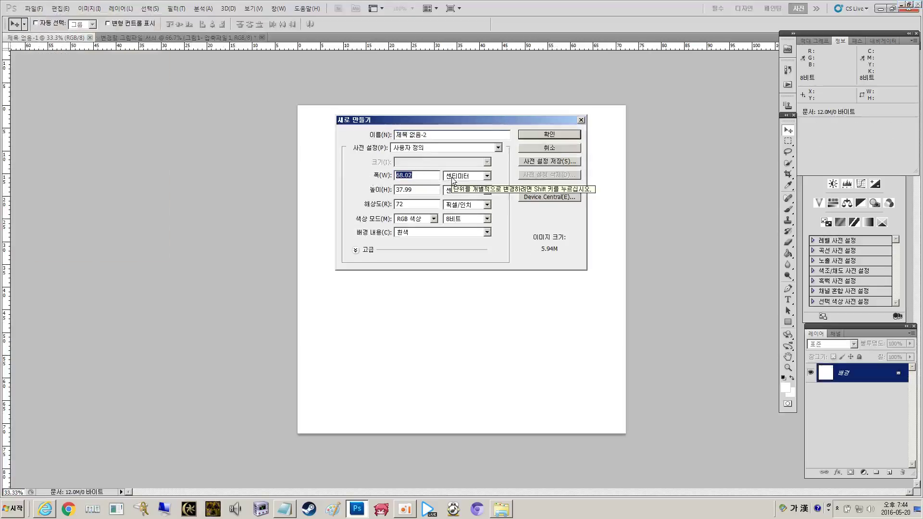
pyautogui.write('72.25')
pyautogui.press('Tab')
pyautogui.press('Tab')
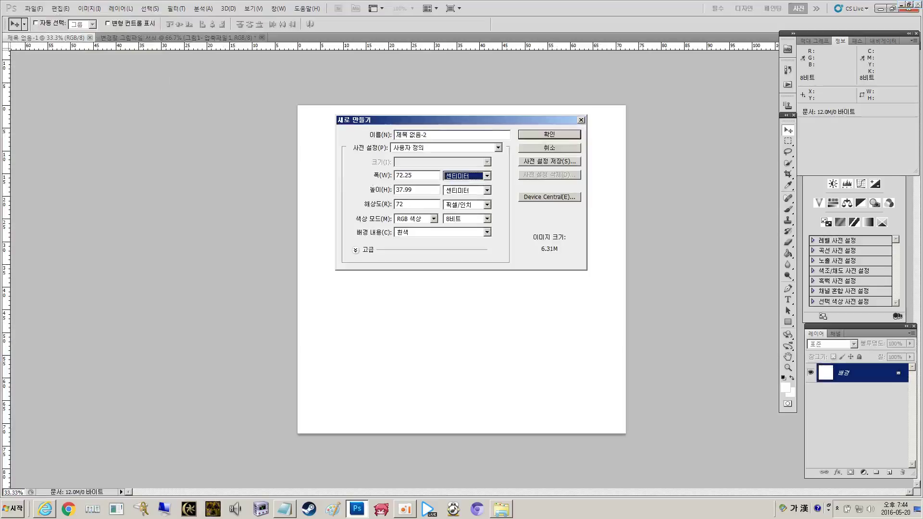
pyautogui.write('72.25')
pyautogui.press('Tab')
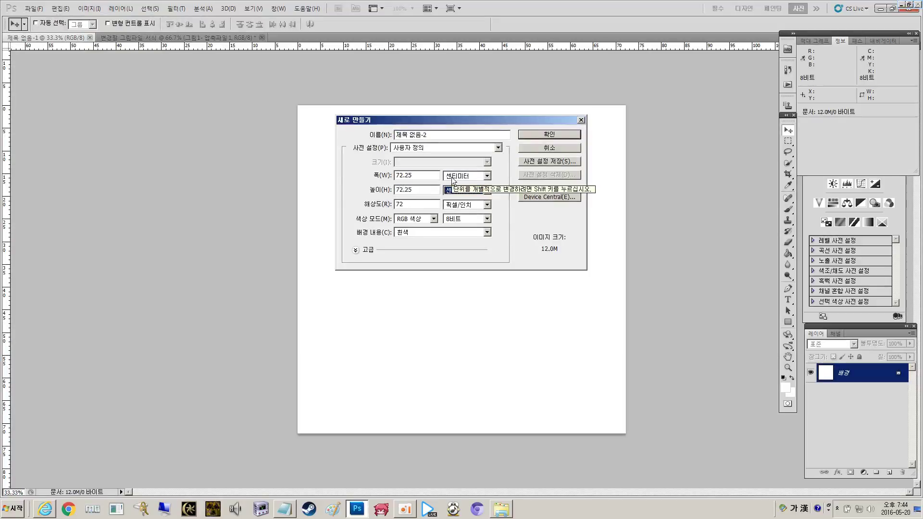
pyautogui.press('Return')
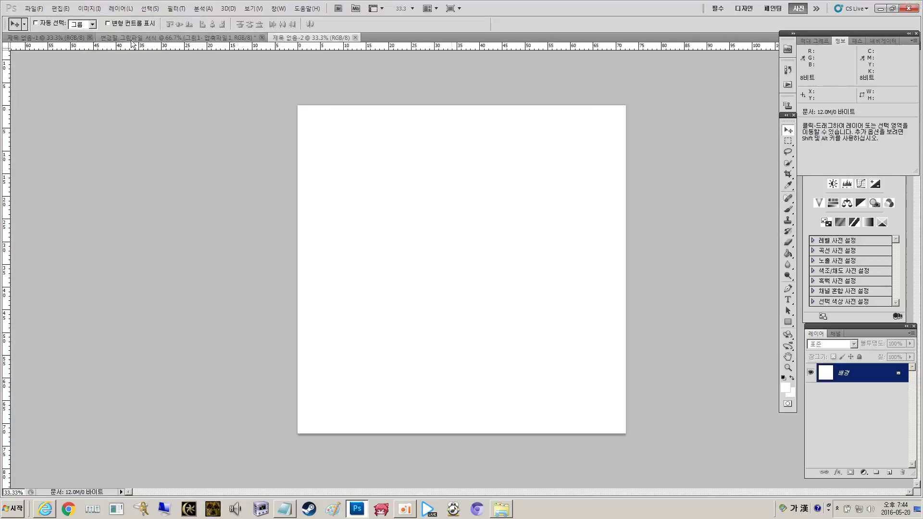
# - Close the blank 제목 없음-1 document, check the 변경할 그림파일 서식 document and return to 제목 없음-2
pyautogui.click(91, 37)
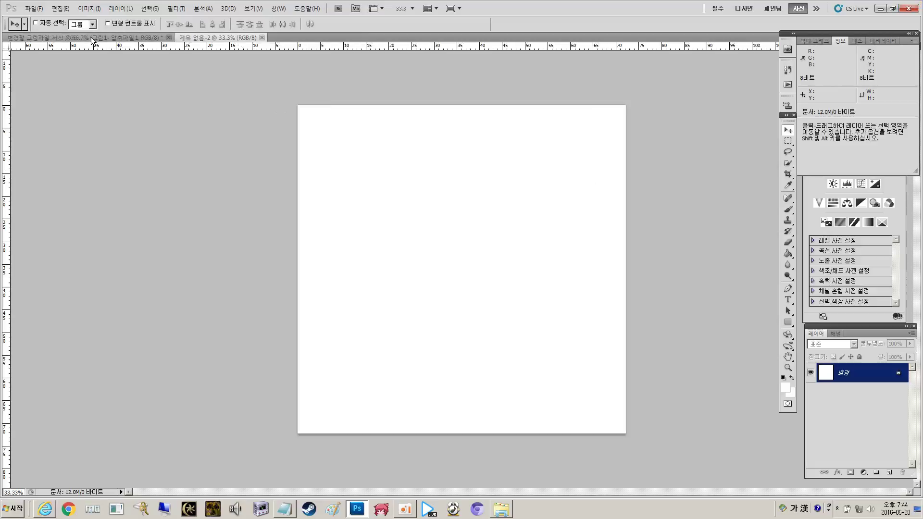
pyautogui.click(127, 39)
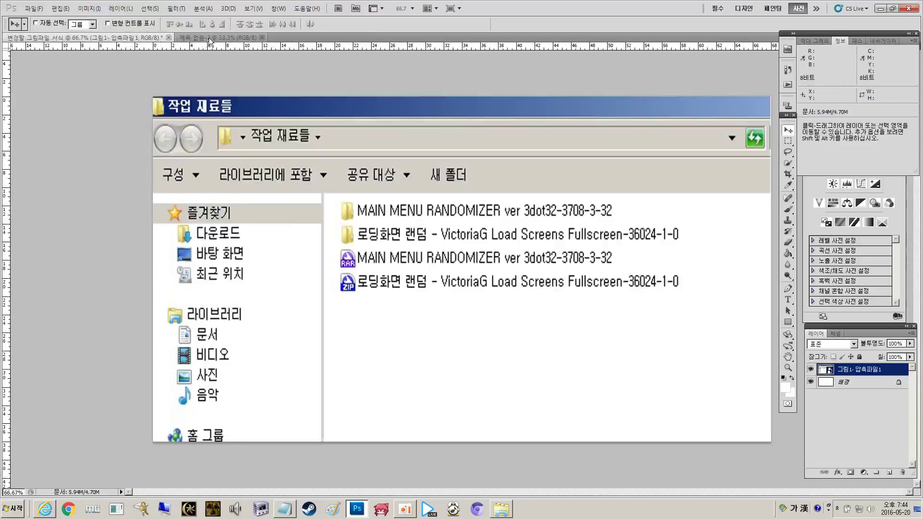
pyautogui.click(247, 39)
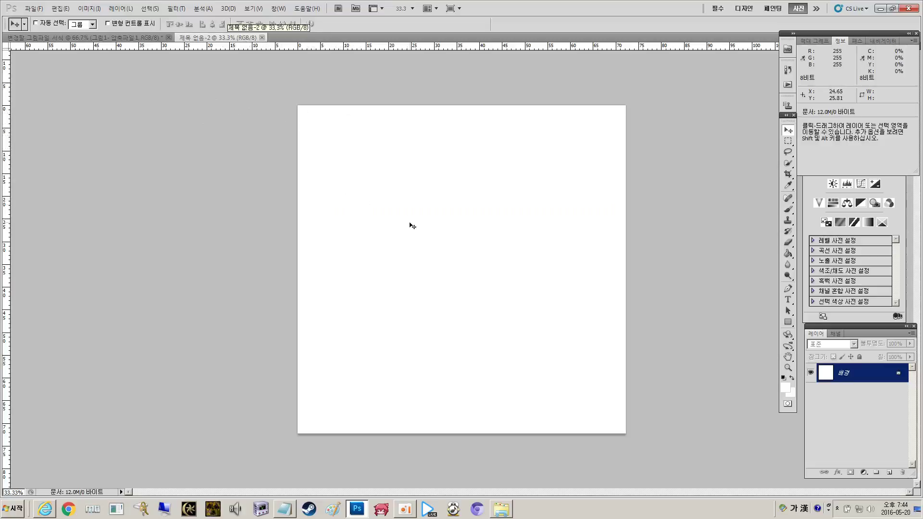
# - Marquee-select a full-width band about 72.25 by 38.98 cm across the blank canvas, shift it up and down, and deselect it
pyautogui.click(788, 141)
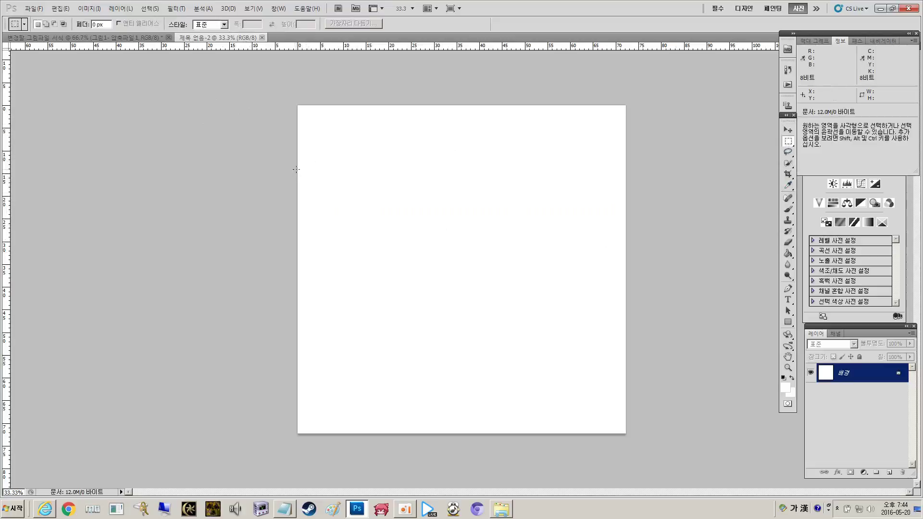
pyautogui.moveTo(297, 167); pyautogui.dragTo(628, 343)
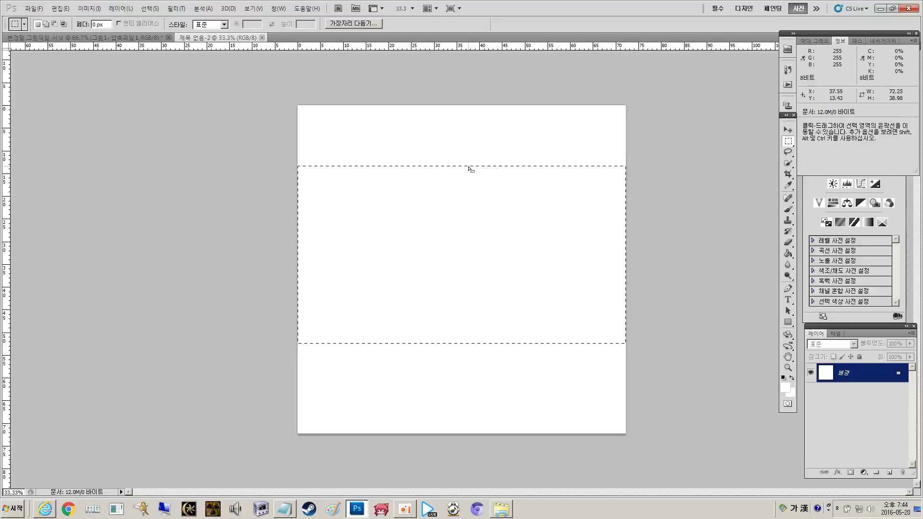
pyautogui.moveTo(469, 168); pyautogui.dragTo(467, 142)
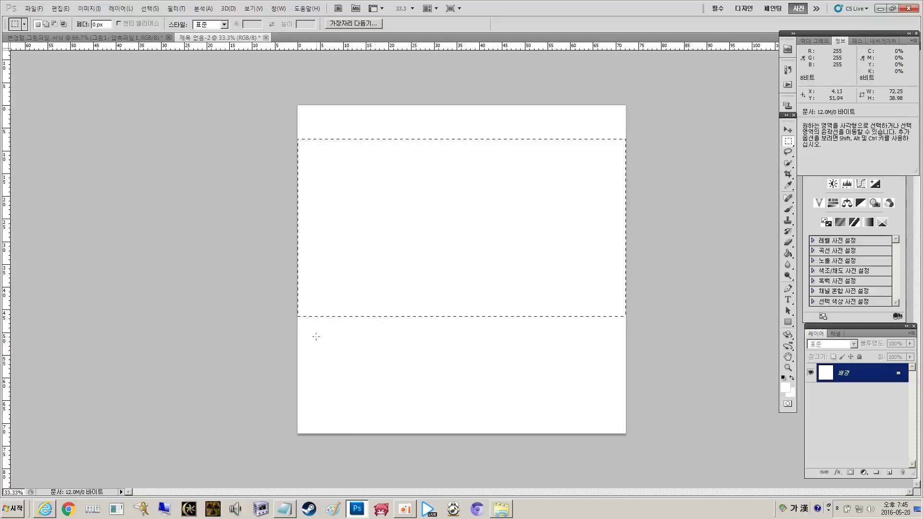
pyautogui.moveTo(338, 143); pyautogui.dragTo(338, 175)
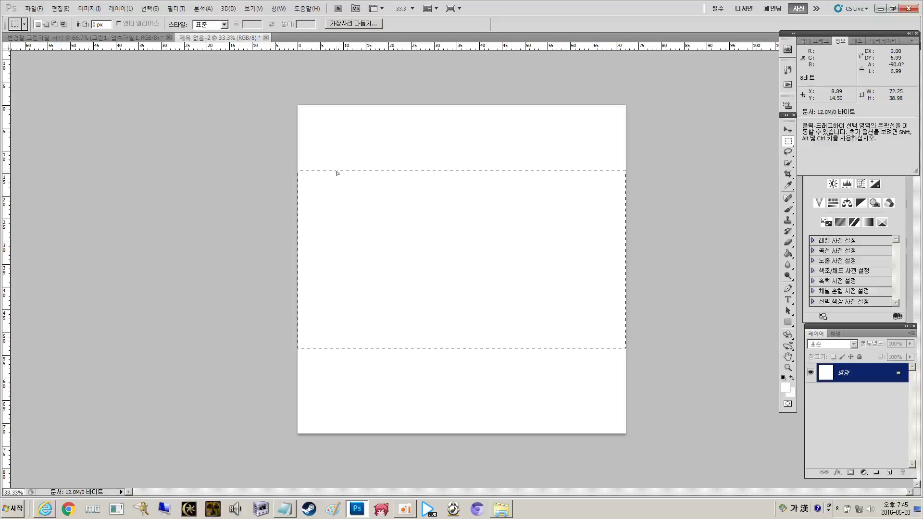
pyautogui.moveTo(338, 173); pyautogui.dragTo(337, 172)
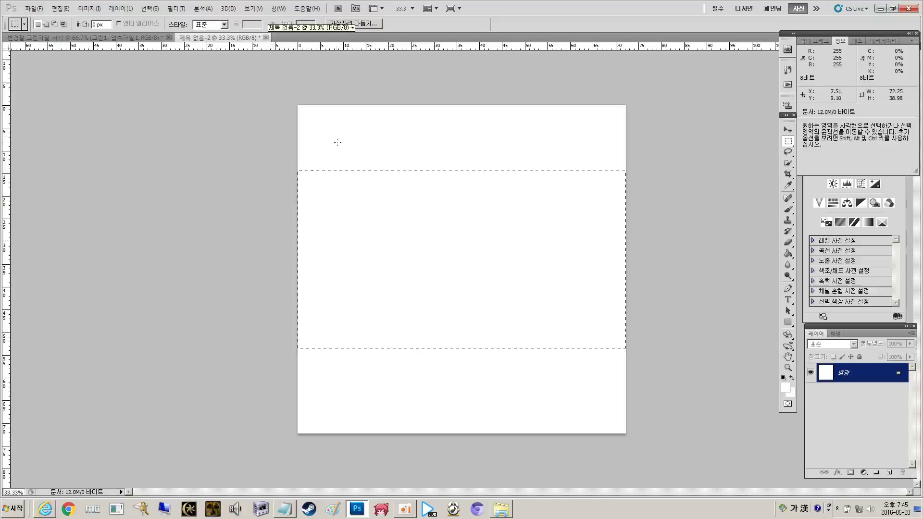
pyautogui.click(245, 138)
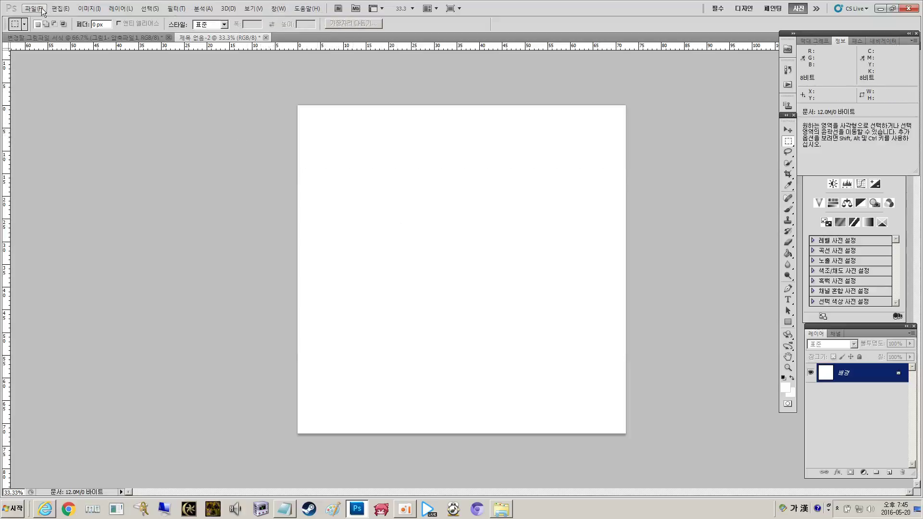
# - Start opening a file and go to the 작업 재료들 folder on the desktop
pyautogui.click(42, 10)
pyautogui.click(47, 22)
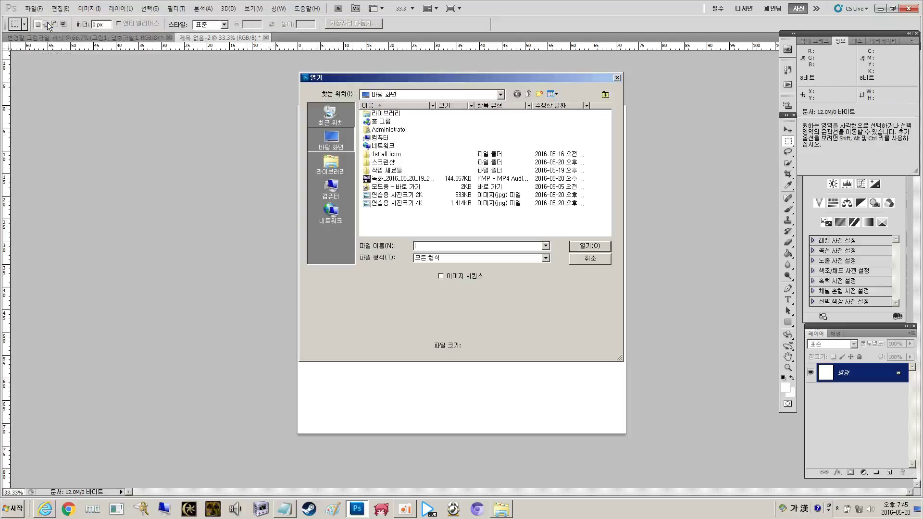
pyautogui.click(397, 164)
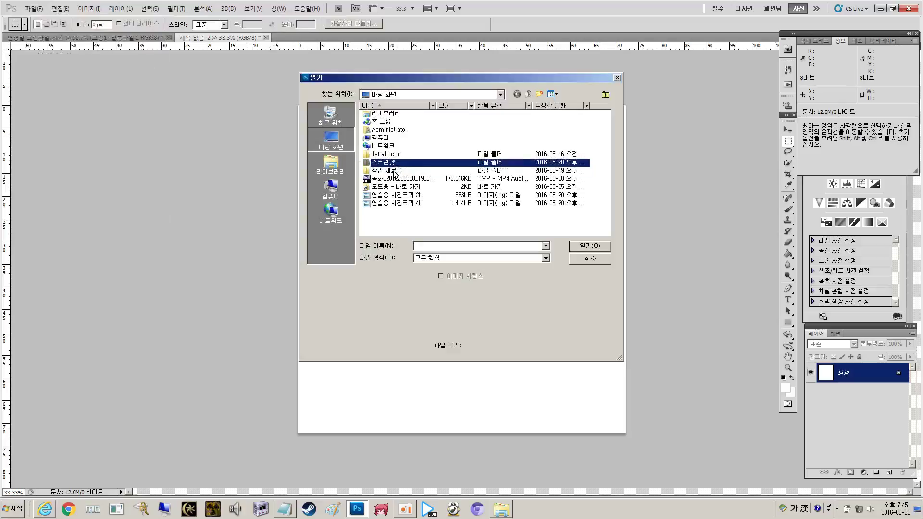
pyautogui.click(394, 172)
pyautogui.click(390, 163)
pyautogui.doubleClick(390, 163)
pyautogui.doubleClick(387, 171)
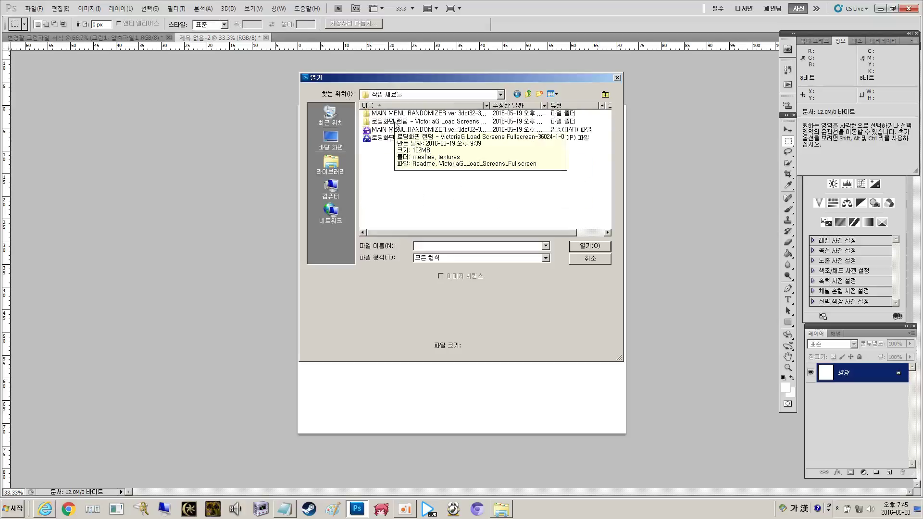
# - Open load_27.dds from the 로딩화면 랜덤 folder's textures > interface > LoadScreen_Textures subfolder
pyautogui.click(406, 123)
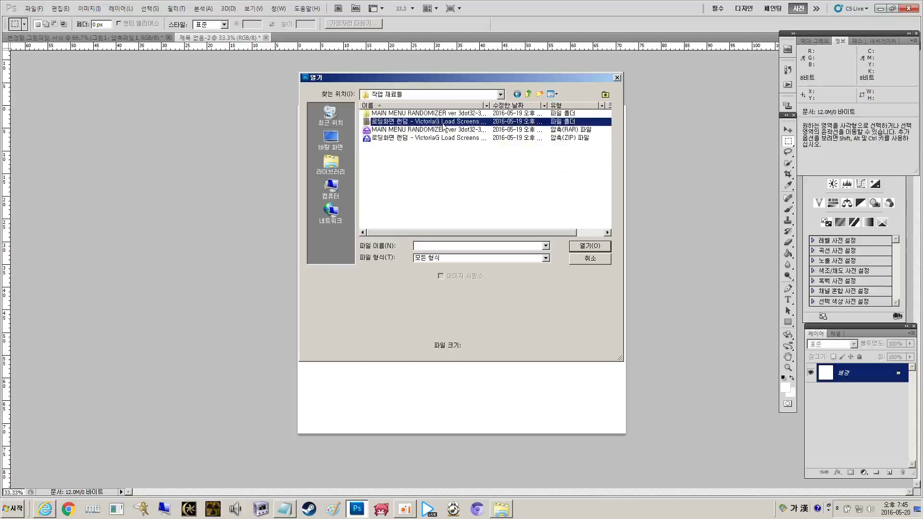
pyautogui.doubleClick(403, 124)
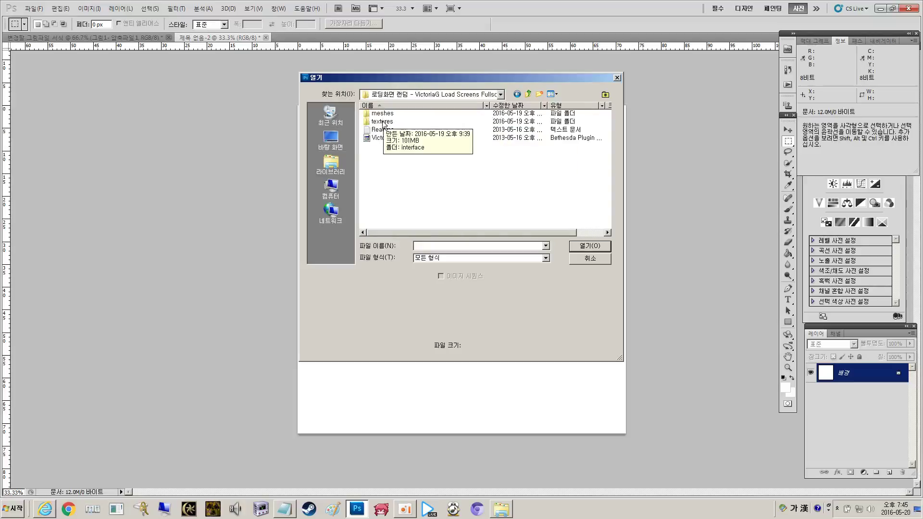
pyautogui.click(385, 123)
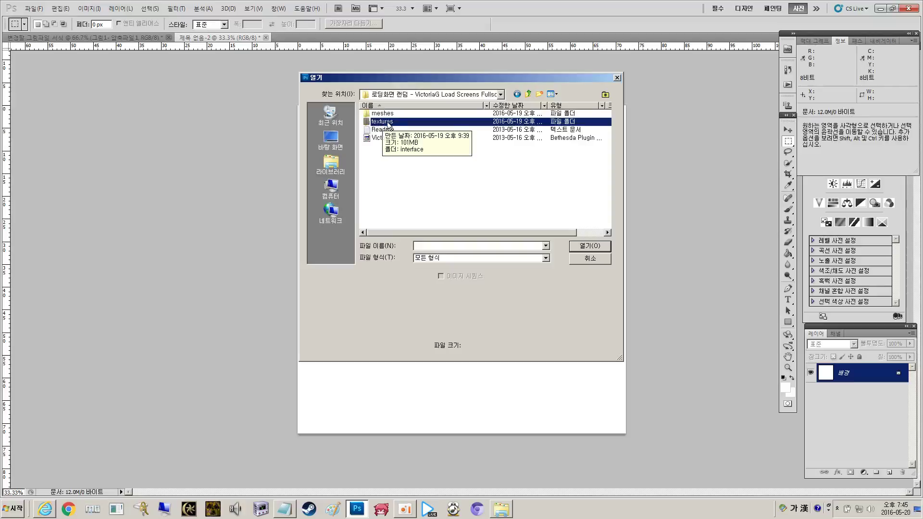
pyautogui.doubleClick(387, 122)
pyautogui.doubleClick(383, 114)
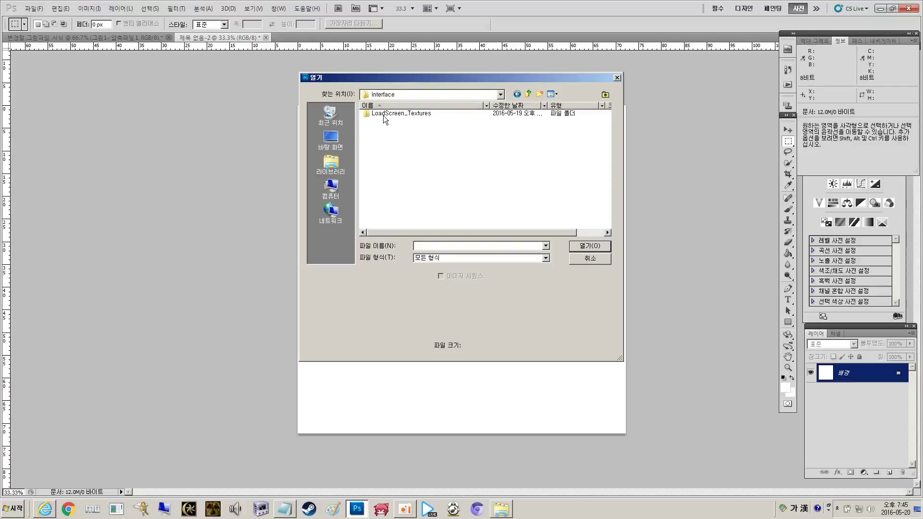
pyautogui.doubleClick(400, 113)
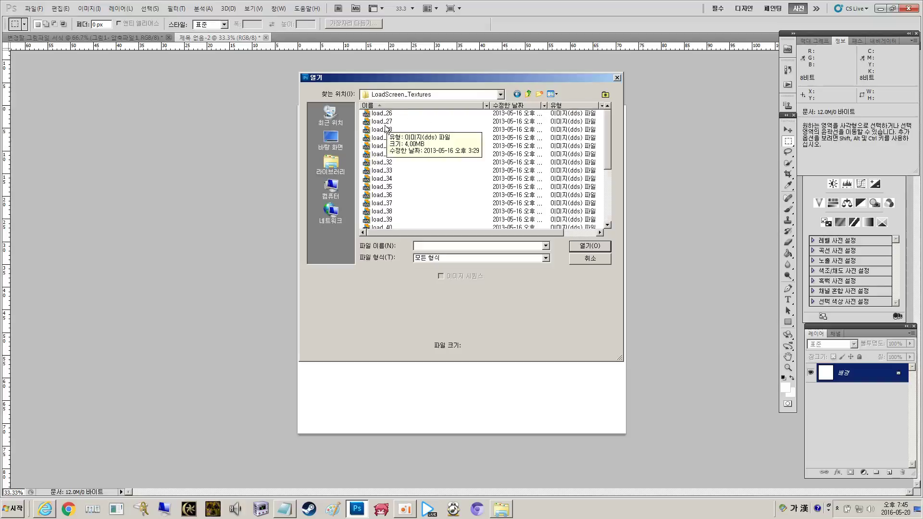
pyautogui.doubleClick(385, 121)
pyautogui.click(510, 234)
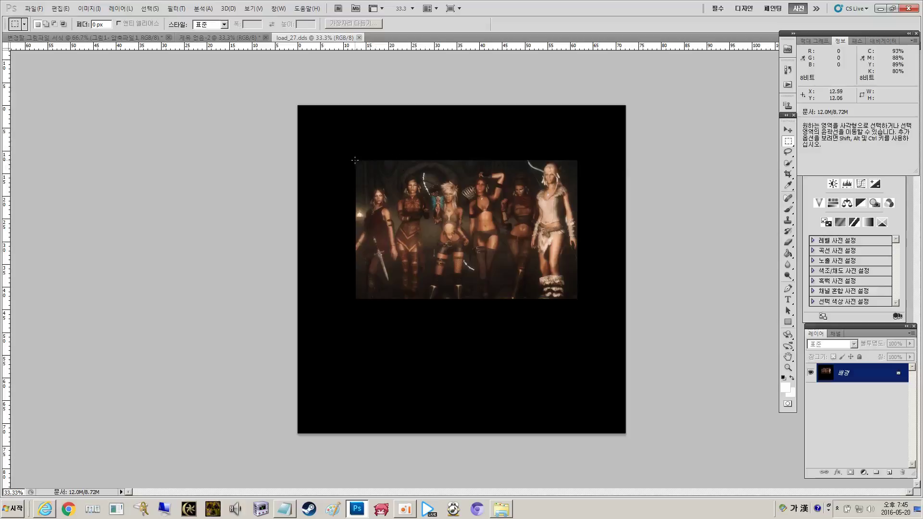
# - Marquee-select the picture area of load_27.dds, about 49.14 by 30.62 cm, and close the file
pyautogui.moveTo(355, 160); pyautogui.dragTo(577, 299)
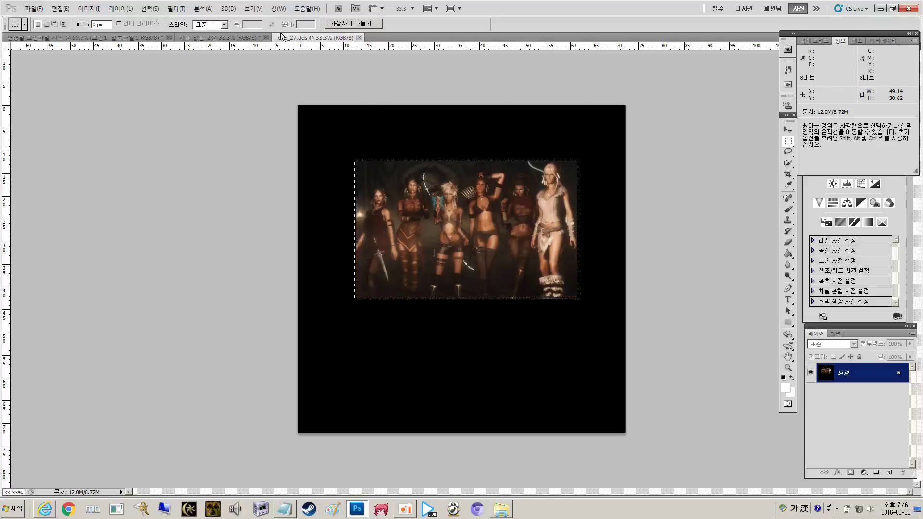
pyautogui.click(359, 37)
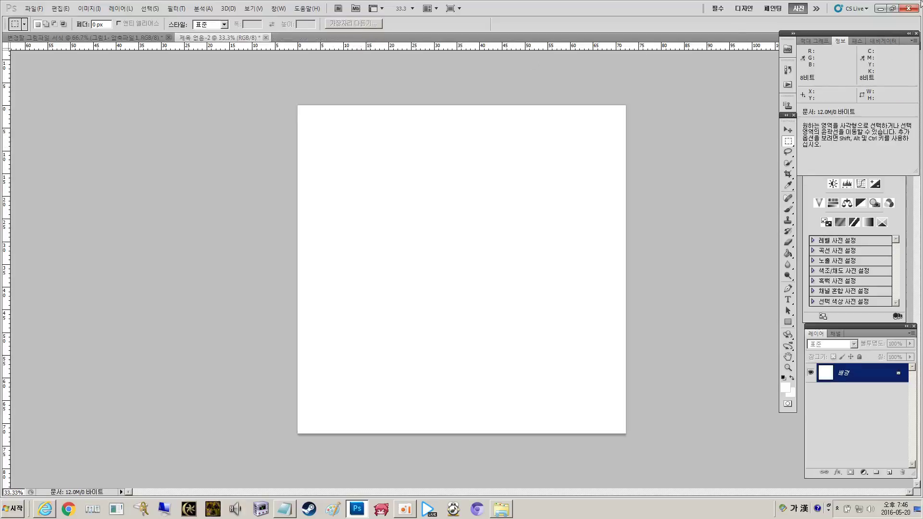
# - Switch to the desktop and open D DRIVE > 0, game mode > 4, Mod Organizer v1,2,18 > mods from the computer's drives
pyautogui.click(880, 8)
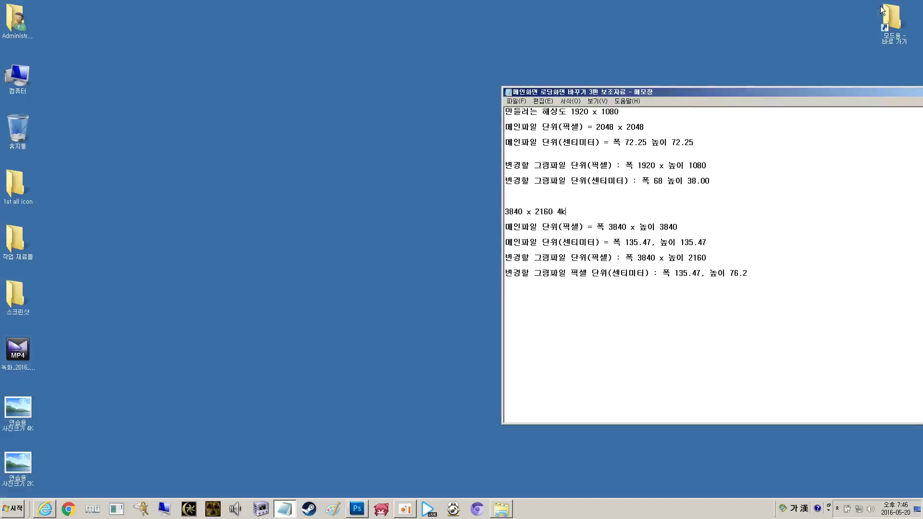
pyautogui.doubleClick(25, 74)
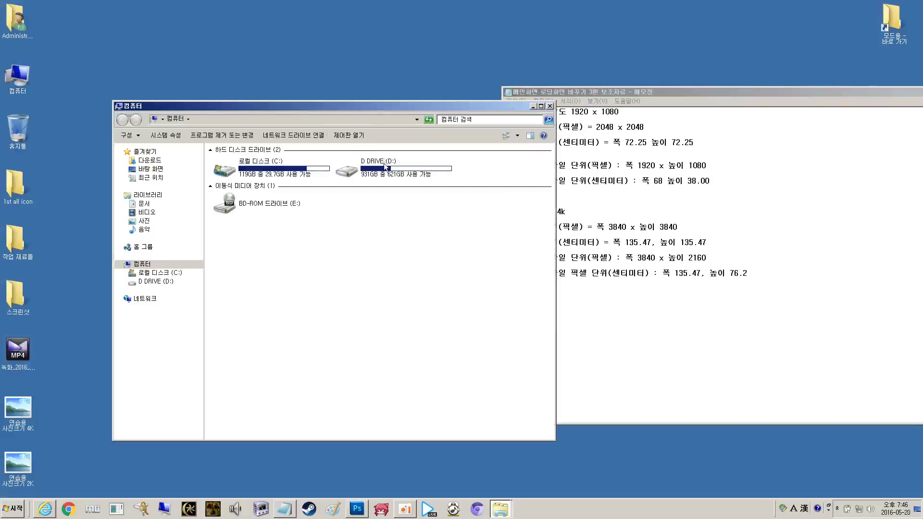
pyautogui.doubleClick(383, 157)
pyautogui.doubleClick(297, 149)
pyautogui.click(263, 163)
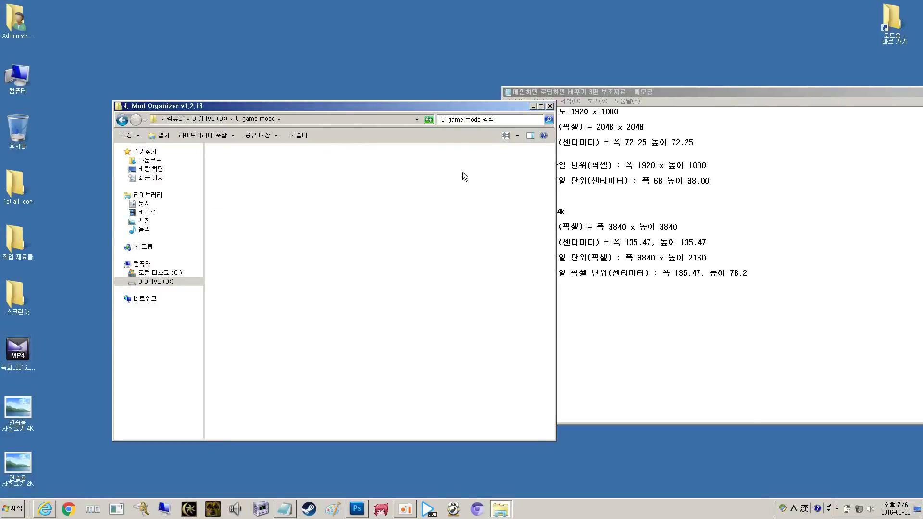
pyautogui.click(236, 171)
pyautogui.doubleClick(236, 171)
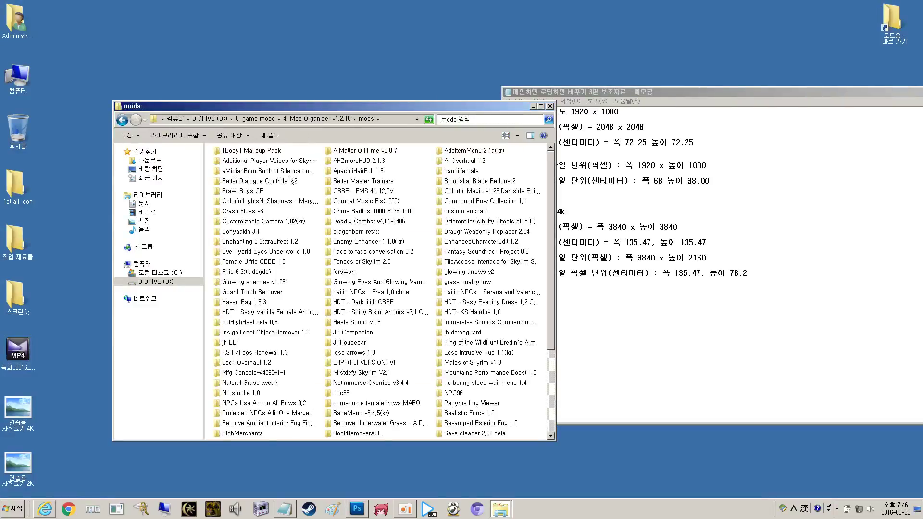
# - Find and open the 로딩화면 - Loading Screen set folder among the installed mods
pyautogui.click(384, 222)
pyautogui.press('d')
pyautogui.press('d')
pyautogui.press('d')
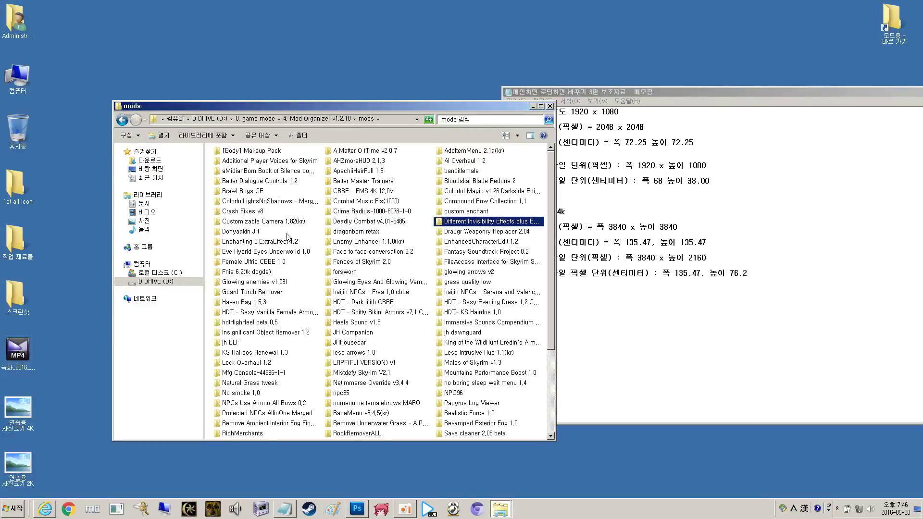
pyautogui.press('d')
pyautogui.press('d')
pyautogui.press('d')
pyautogui.press('d')
pyautogui.press('d')
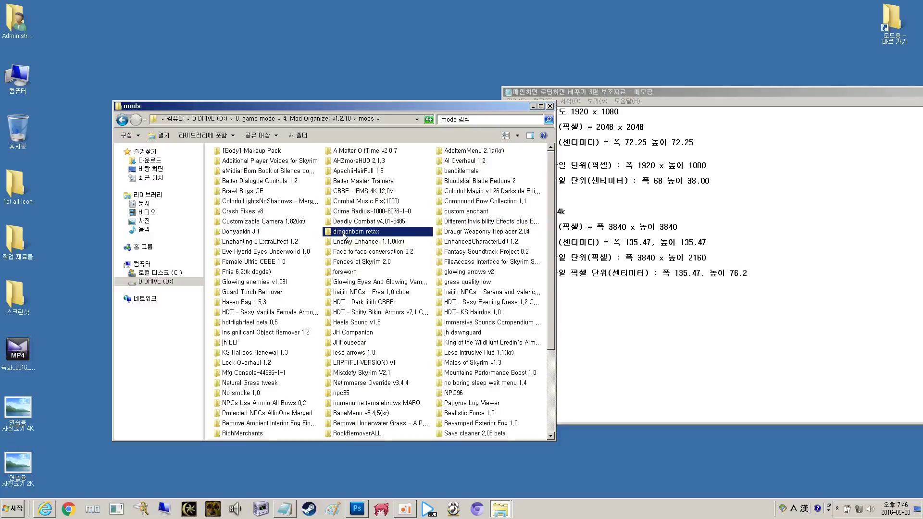
pyautogui.scroll(-4, 346, 238)
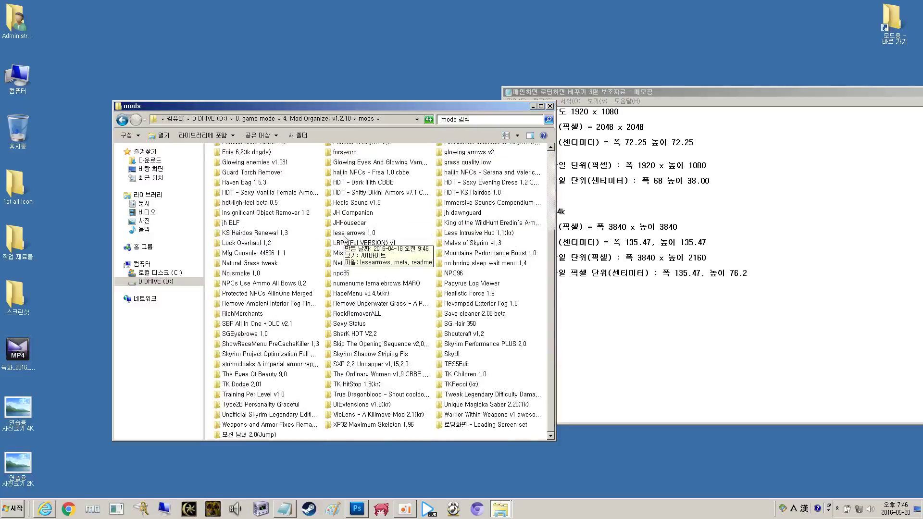
pyautogui.doubleClick(463, 425)
# - Go into the mod's textures > interface > DB subfolder
pyautogui.doubleClick(247, 193)
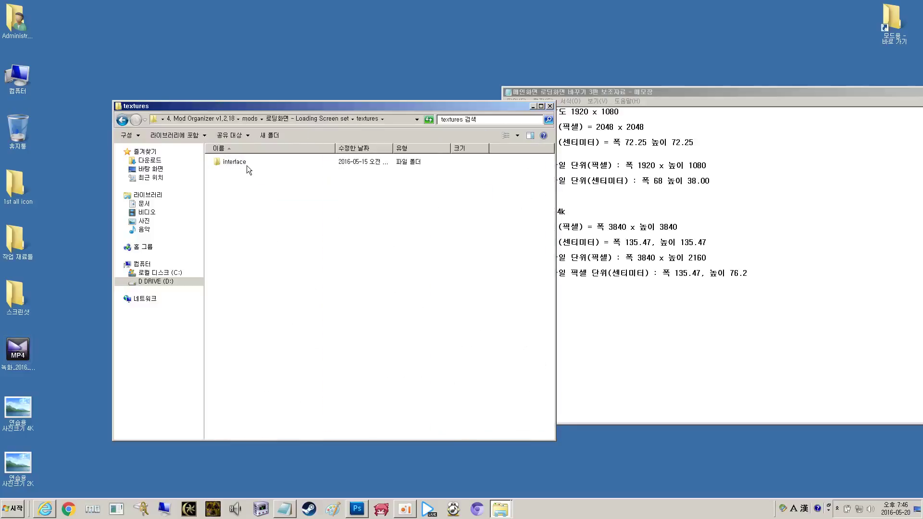
pyautogui.click(247, 166)
pyautogui.doubleClick(226, 163)
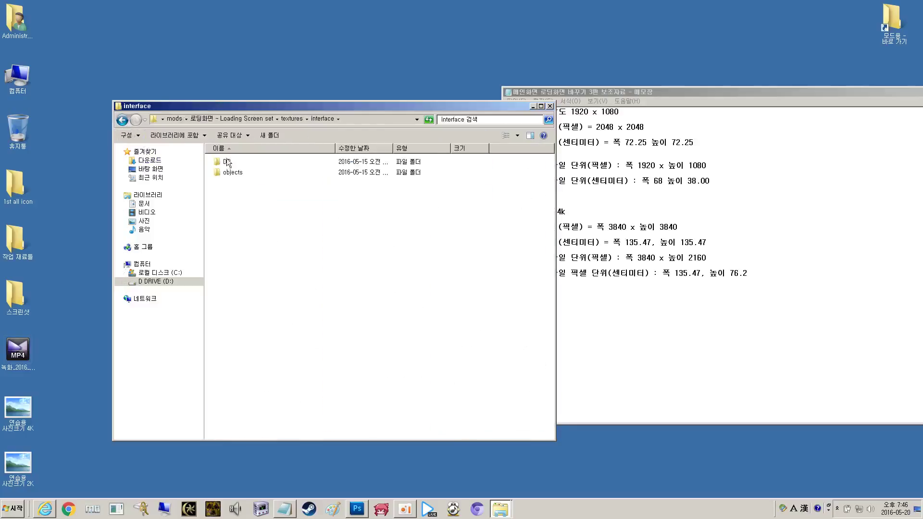
pyautogui.click(228, 174)
pyautogui.click(232, 164)
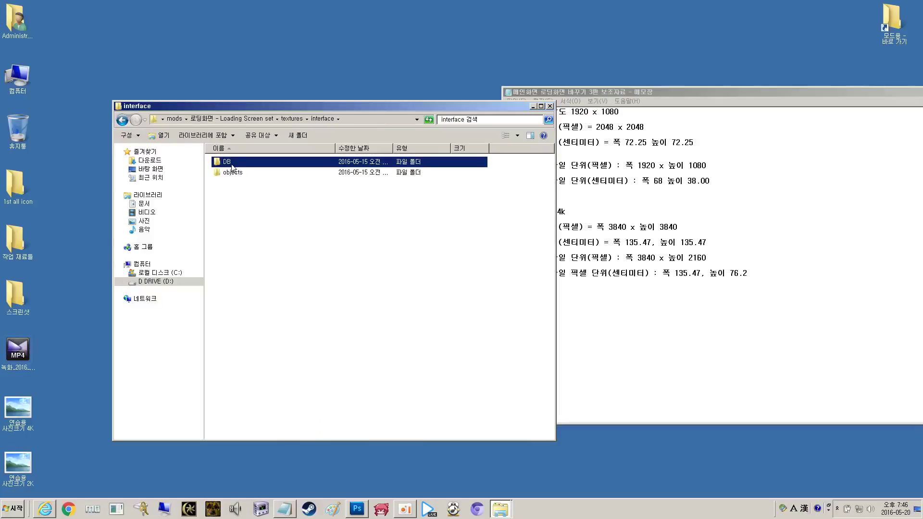
pyautogui.doubleClick(231, 165)
# - Preview several loading-screen textures from the DB folder, including DB19.dds and DB14.dds, in the image viewer
pyautogui.click(236, 190)
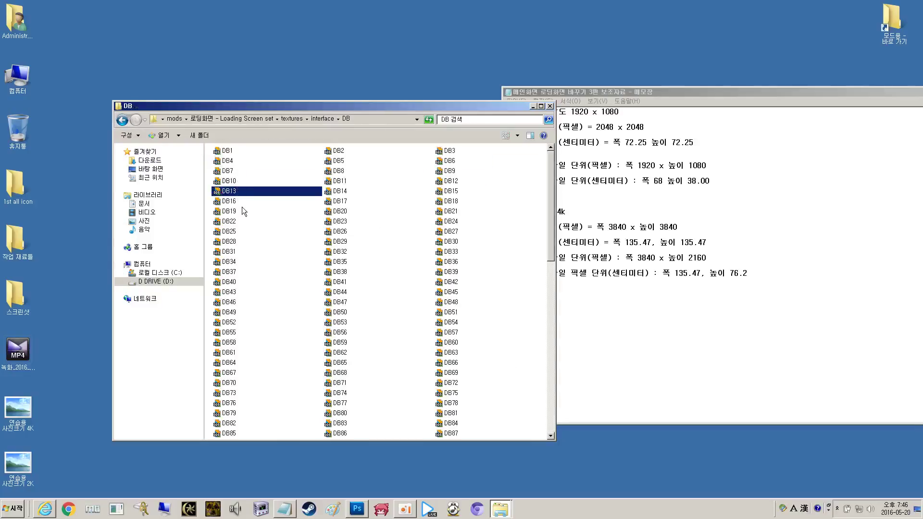
pyautogui.click(236, 211)
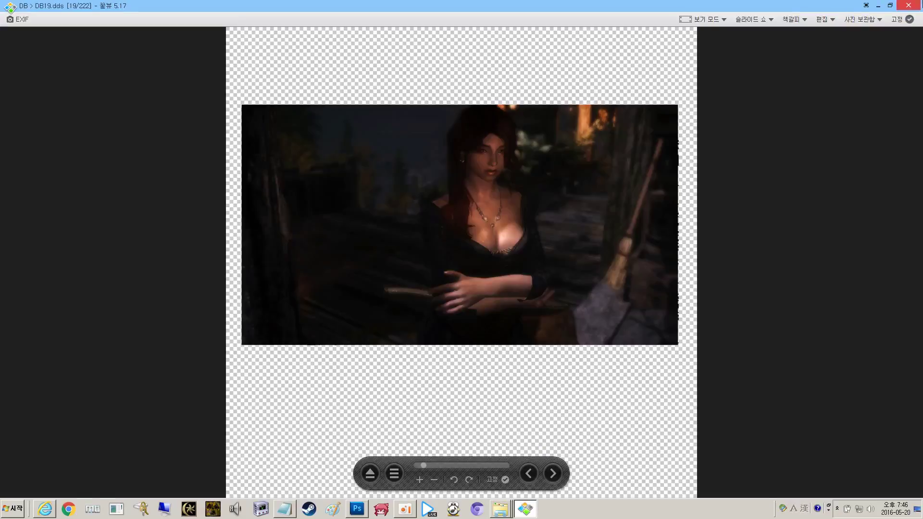
pyautogui.press('Escape')
pyautogui.doubleClick(340, 193)
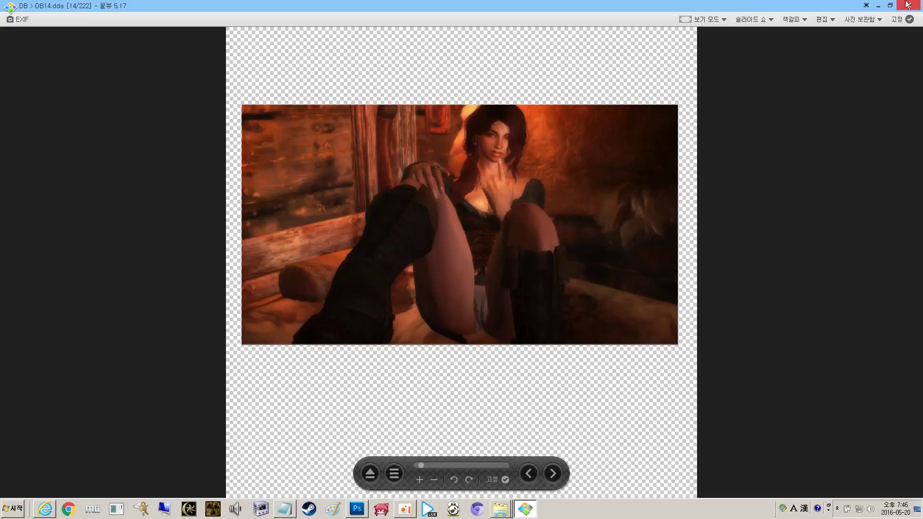
pyautogui.click(907, 5)
pyautogui.doubleClick(479, 250)
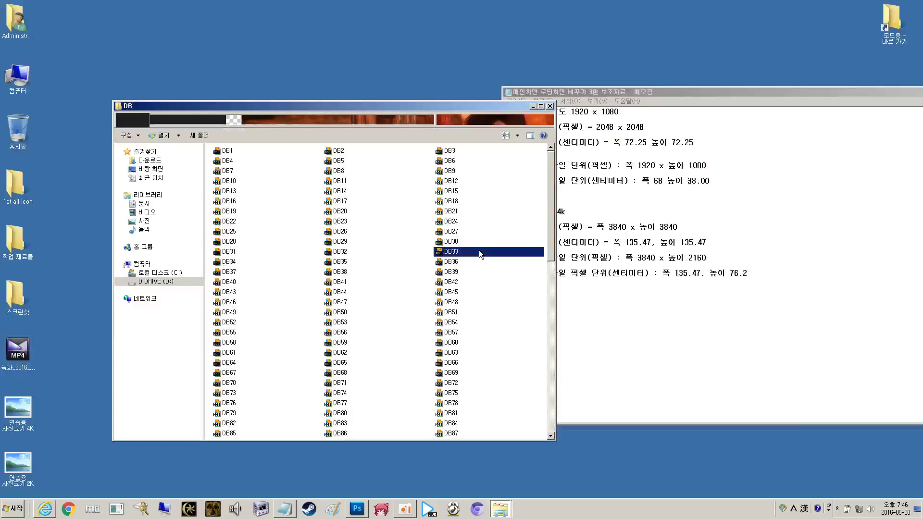
pyautogui.press('Escape')
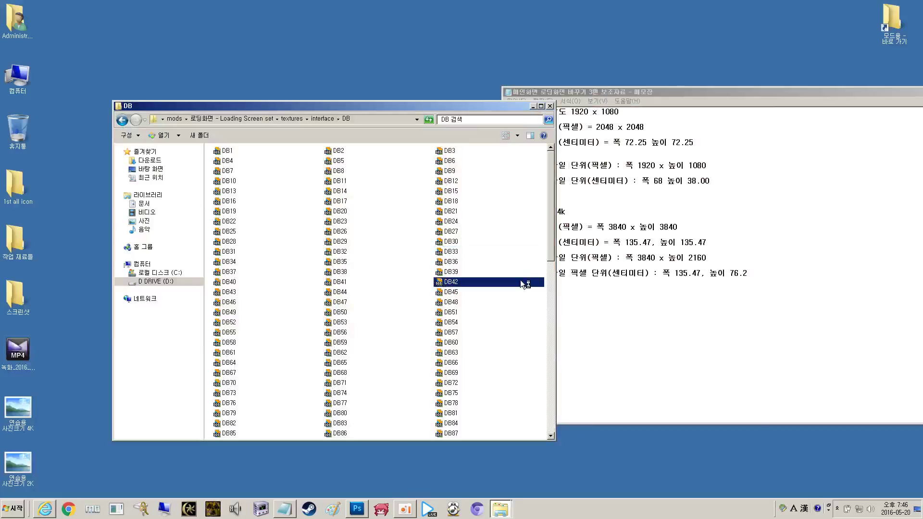
# - Copy the DB42 texture into the 스크린샷 folder on the desktop and close the folder windows
pyautogui.doubleClick(520, 280)
pyautogui.press('Escape')
pyautogui.click(549, 105)
pyautogui.click(160, 267)
pyautogui.click(4, 299)
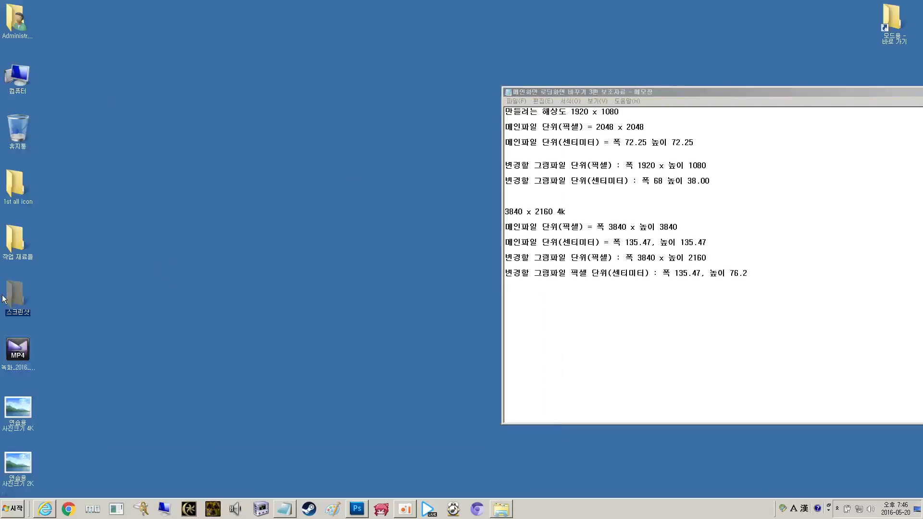
pyautogui.doubleClick(4, 299)
pyautogui.hotkey('ctrl', 'v')
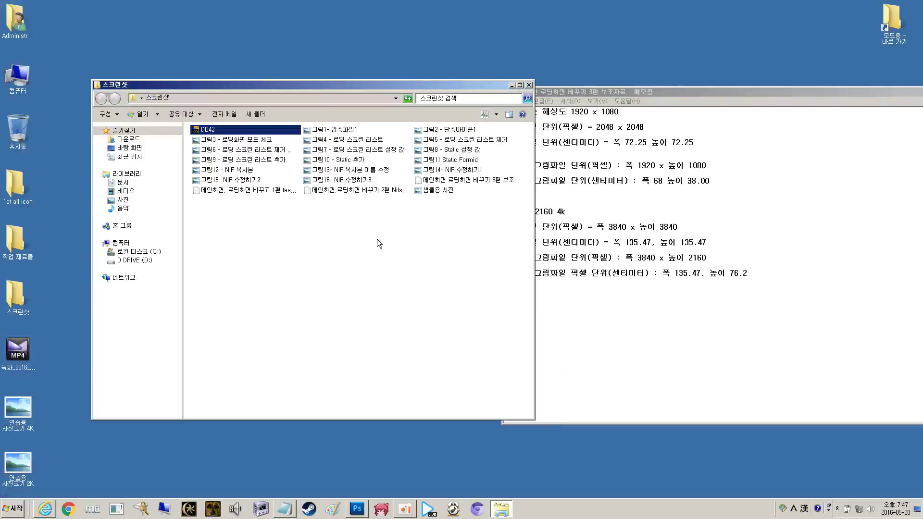
pyautogui.click(528, 84)
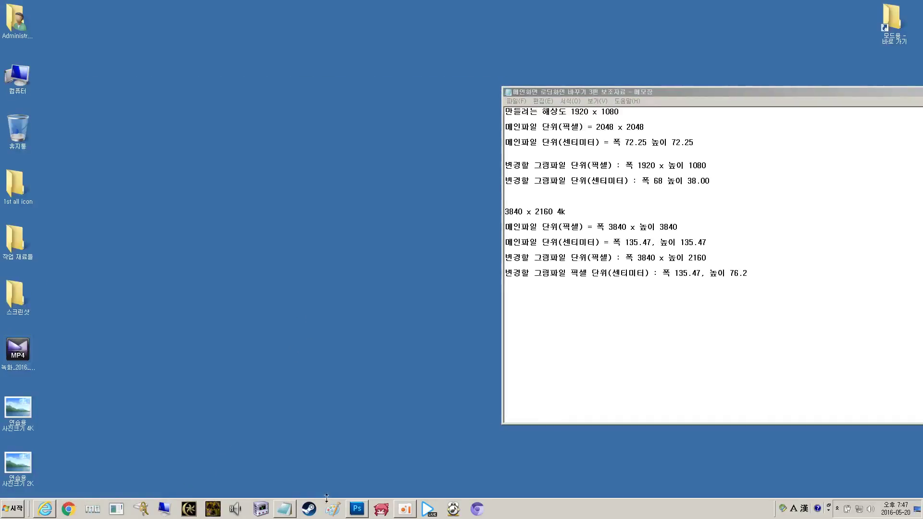
# - Switch to Photoshop and open DB42 from the desktop's 스크린샷 folder, loading it using default sizes
pyautogui.click(351, 508)
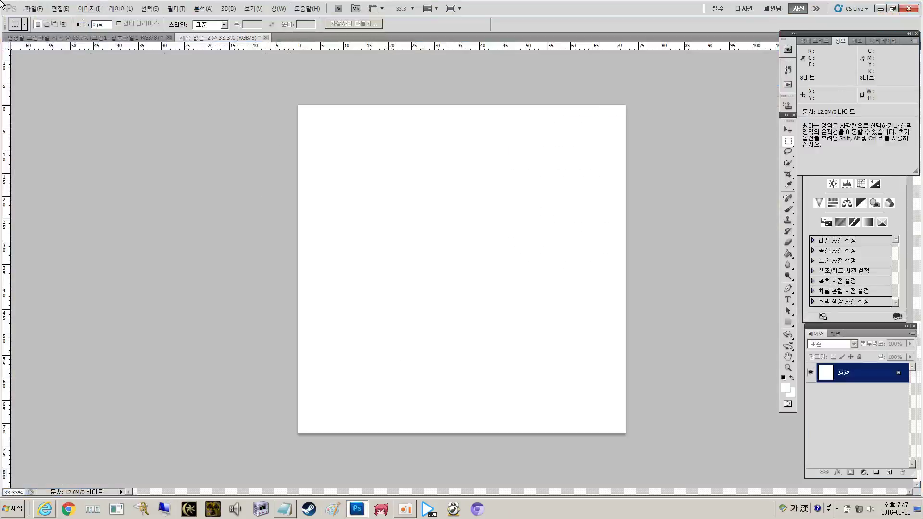
pyautogui.click(41, 8)
pyautogui.click(57, 27)
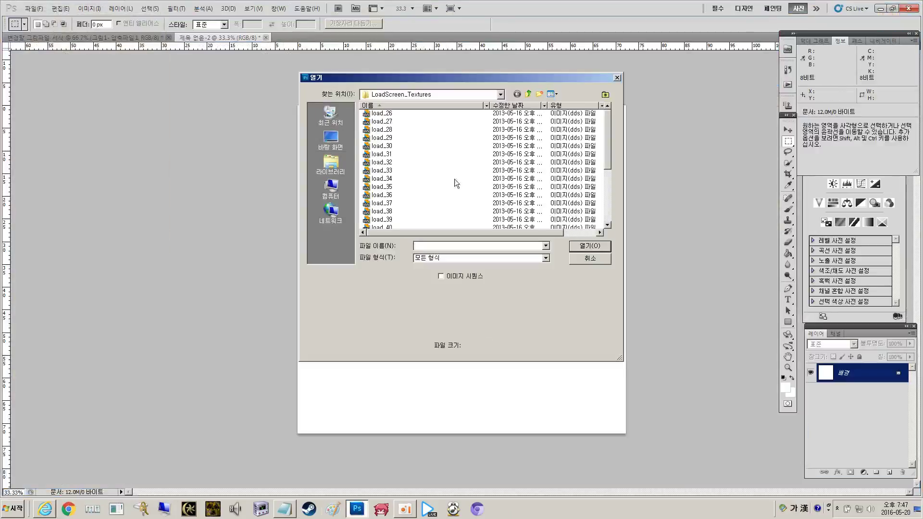
pyautogui.click(330, 146)
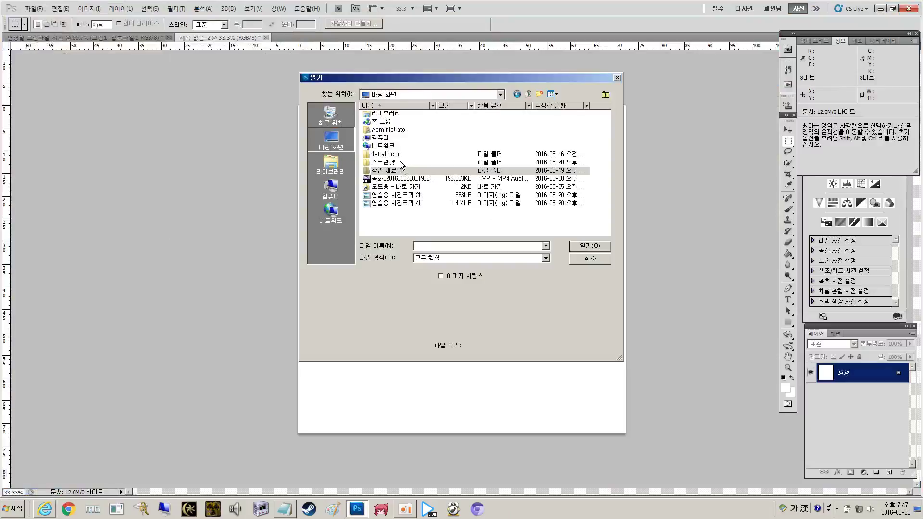
pyautogui.doubleClick(400, 160)
pyautogui.click(400, 137)
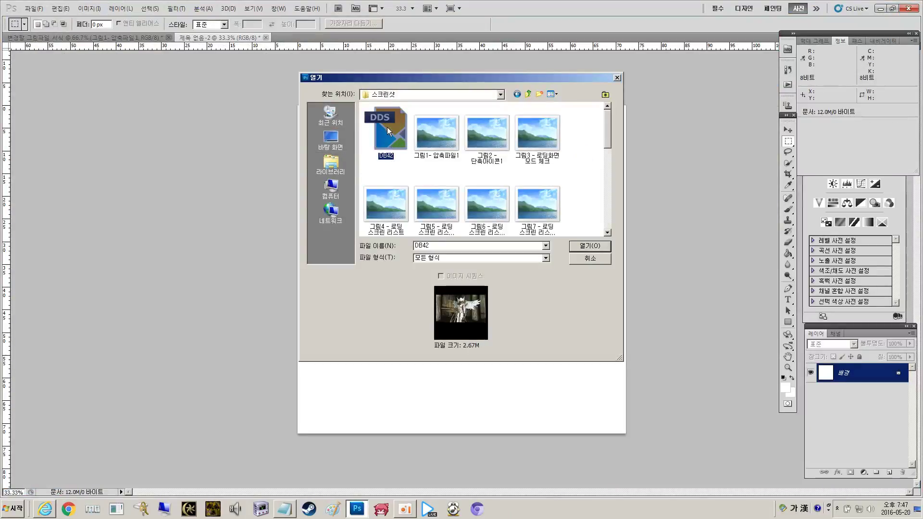
pyautogui.doubleClick(392, 134)
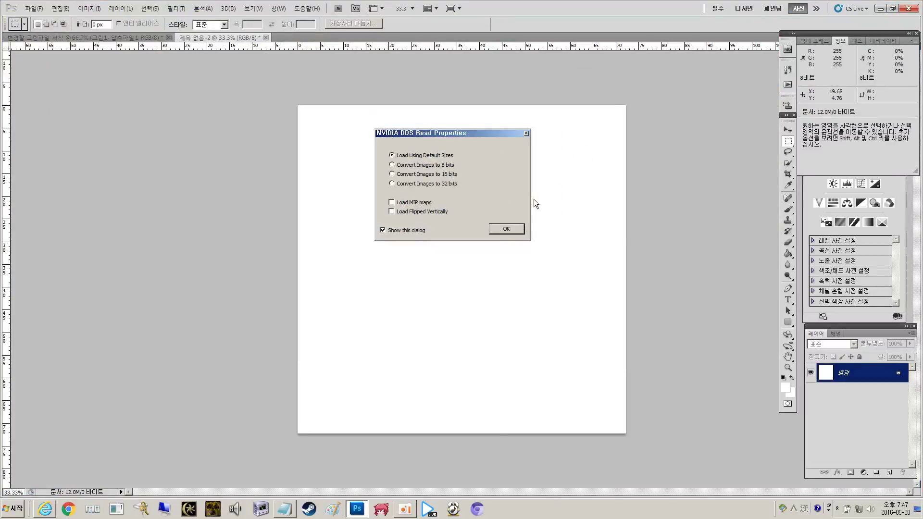
pyautogui.click(500, 229)
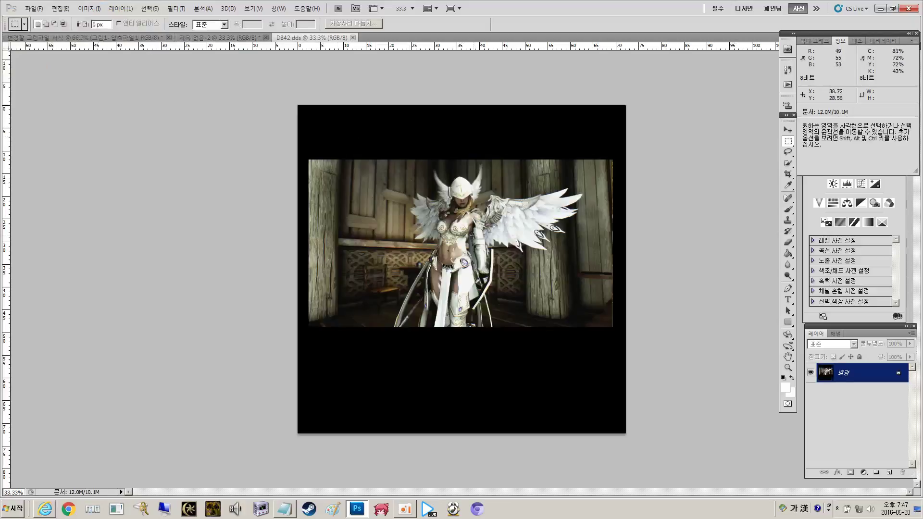
# - Display only the 알파 1 channel of DB42.dds and compare the channel list with the layer list
pyautogui.click(835, 332)
pyautogui.click(813, 419)
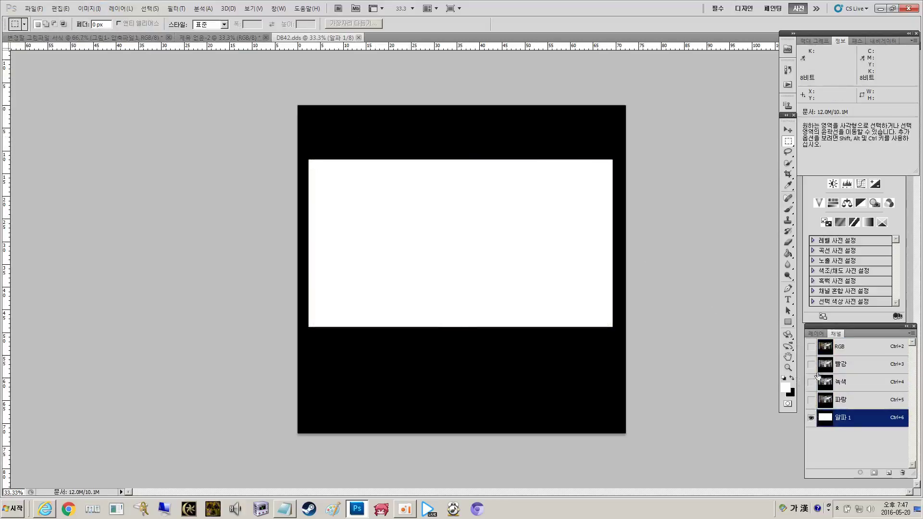
pyautogui.click(816, 333)
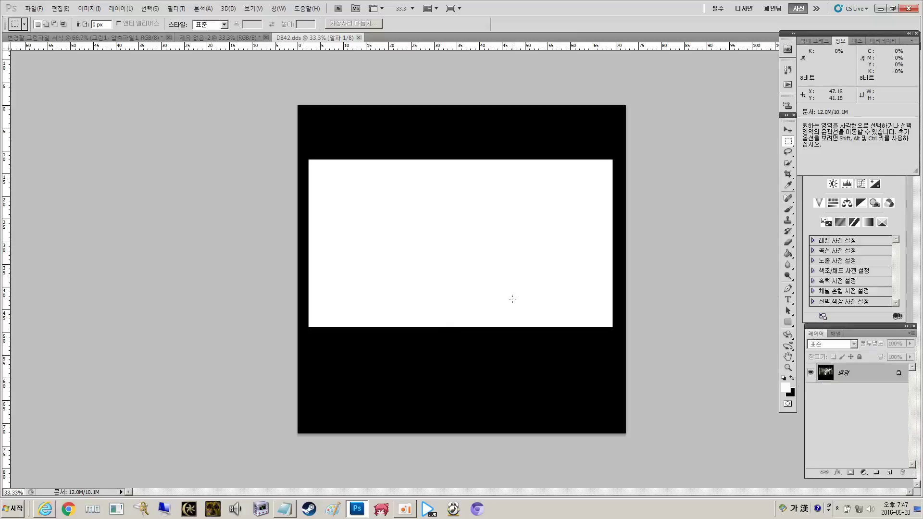
pyautogui.click(832, 333)
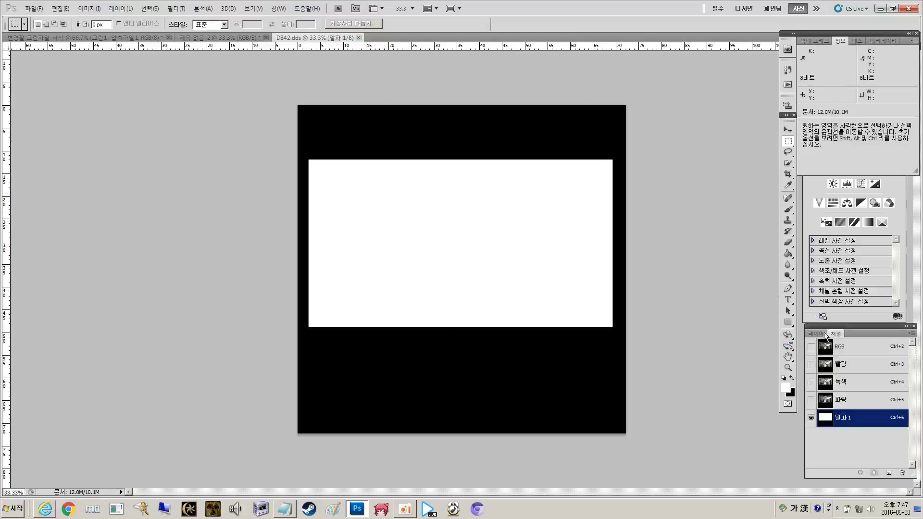
pyautogui.click(816, 333)
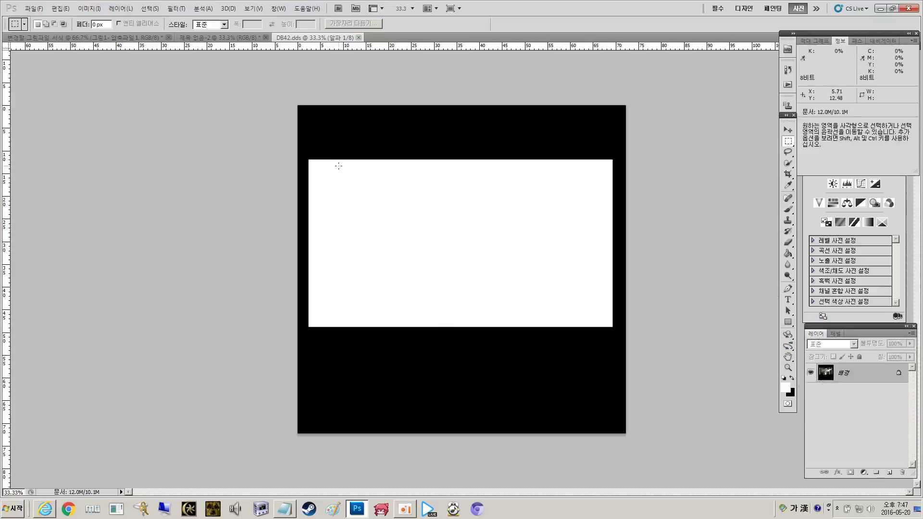
pyautogui.click(839, 334)
pyautogui.click(815, 333)
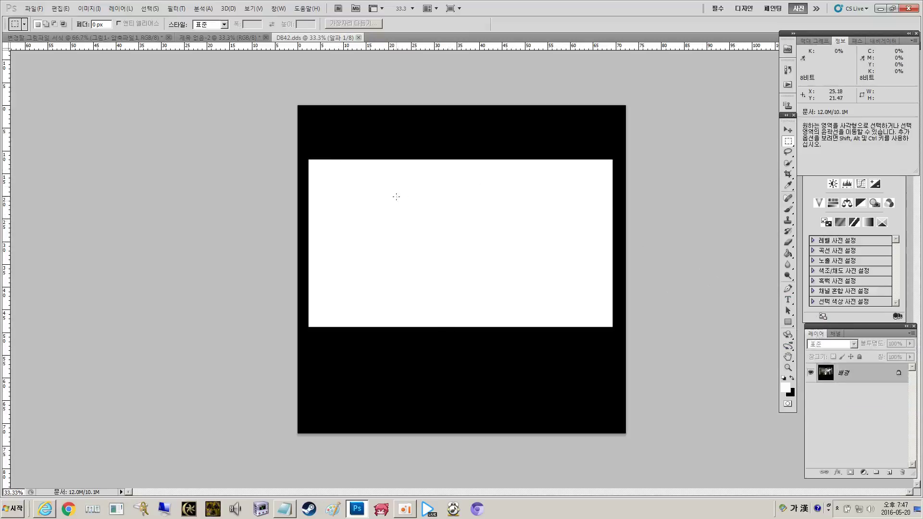
pyautogui.click(832, 332)
pyautogui.click(816, 333)
pyautogui.click(837, 332)
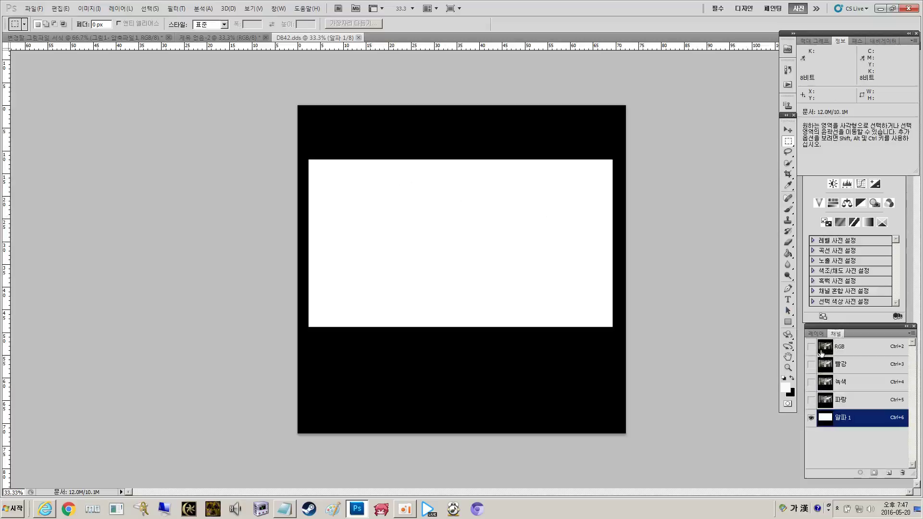
pyautogui.click(818, 334)
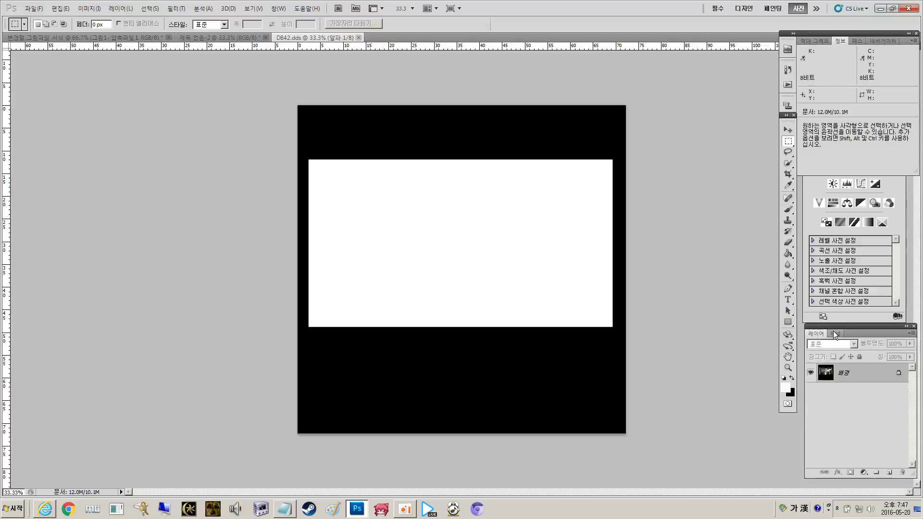
pyautogui.click(841, 333)
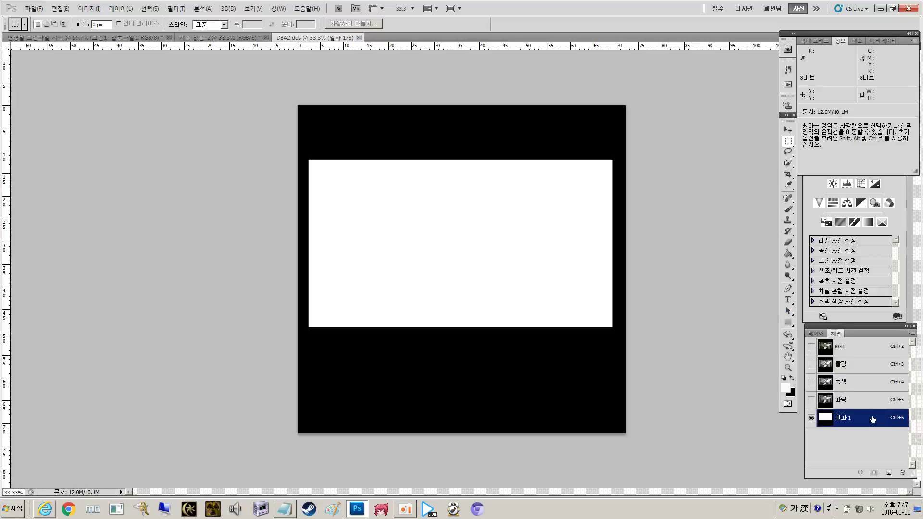
# - Make the RGB channels of DB42.dds visible and hide the 알파 1 channel
pyautogui.click(810, 346)
pyautogui.click(811, 346)
pyautogui.click(818, 335)
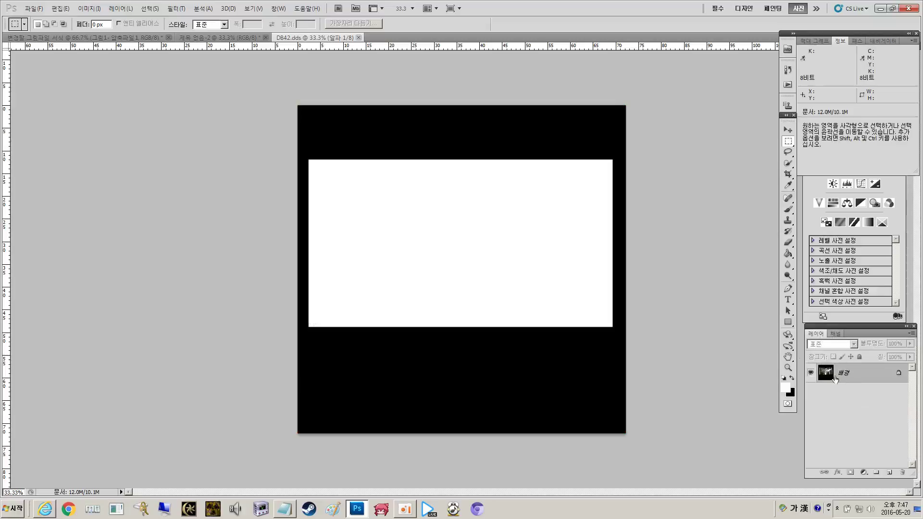
pyautogui.click(835, 333)
pyautogui.click(811, 346)
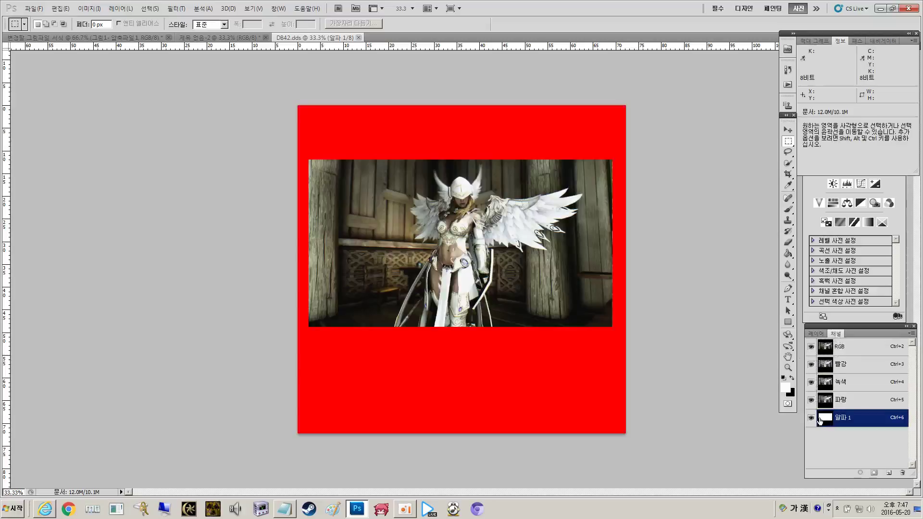
pyautogui.click(811, 418)
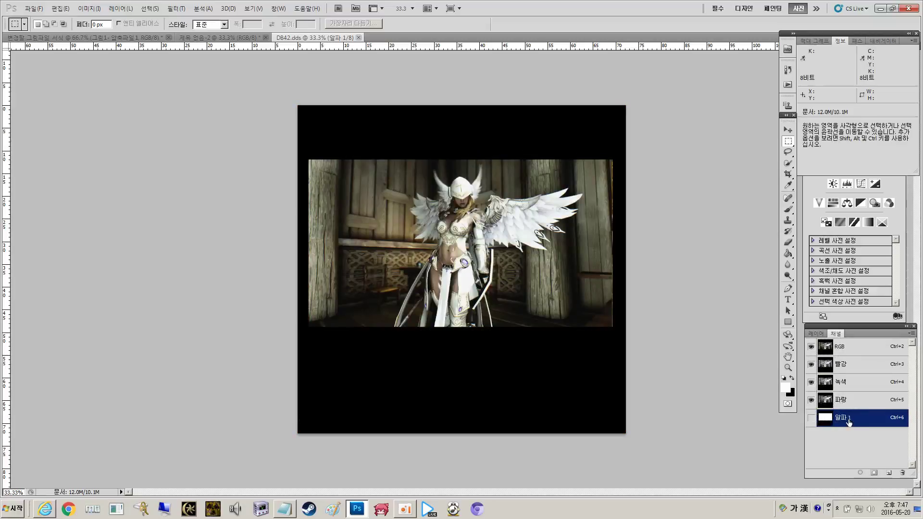
# - Replace the 알파 1 channel of DB42.dds with one saved from a rectangular selection of about 66.8 × 37.1 cm around the picture
pyautogui.rightClick(836, 418)
pyautogui.click(846, 431)
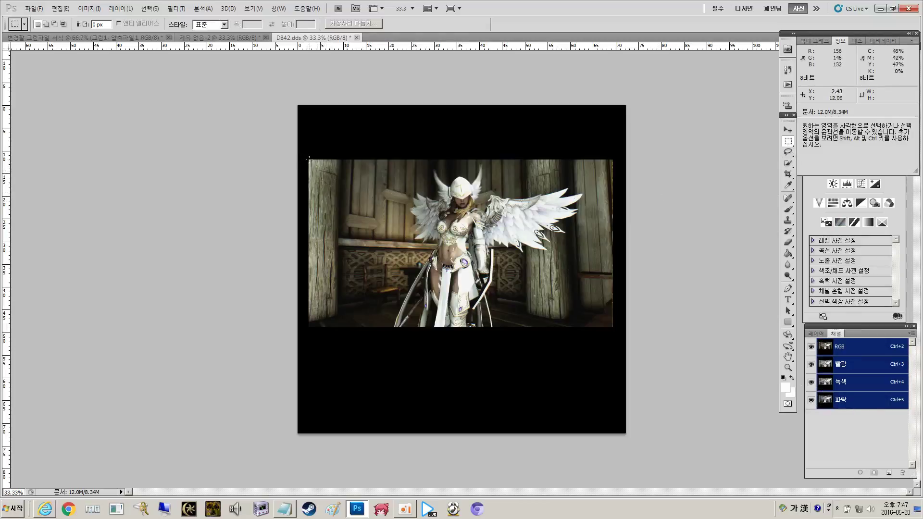
pyautogui.moveTo(307, 158); pyautogui.dragTo(411, 219)
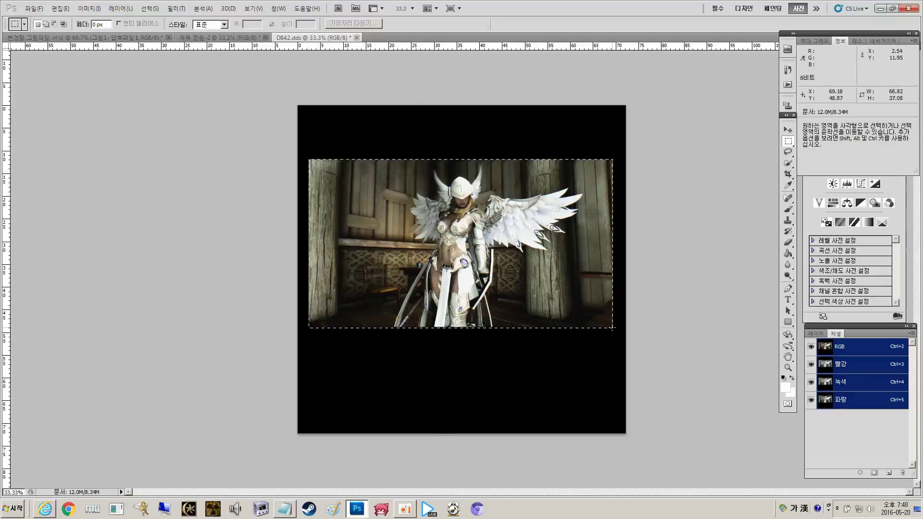
pyautogui.moveTo(612, 329); pyautogui.dragTo(612, 329)
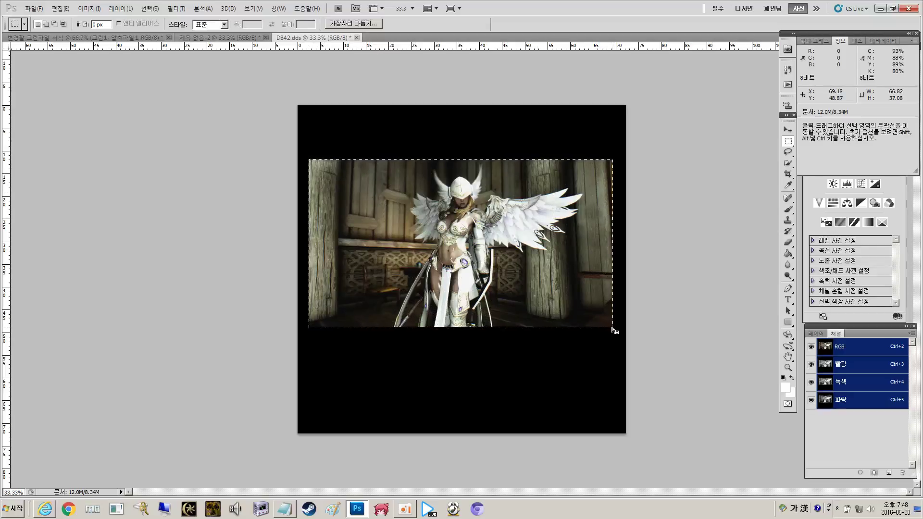
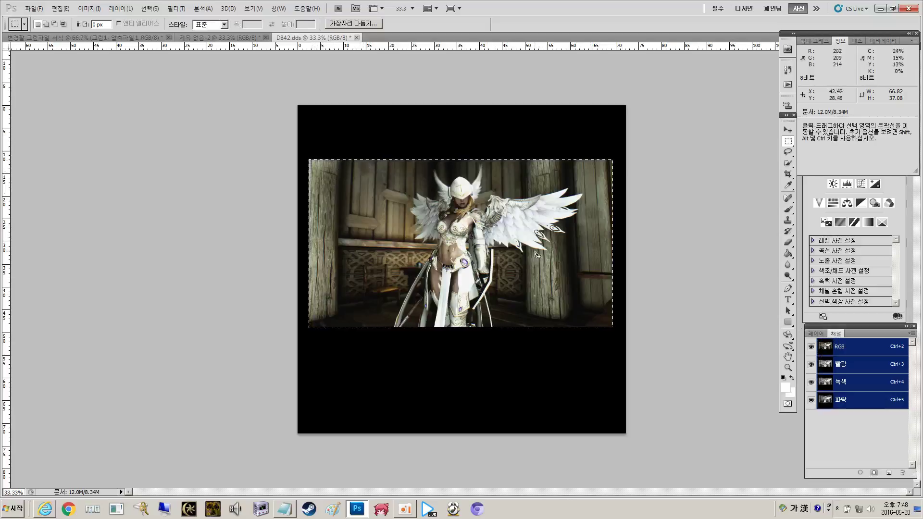
pyautogui.click(874, 473)
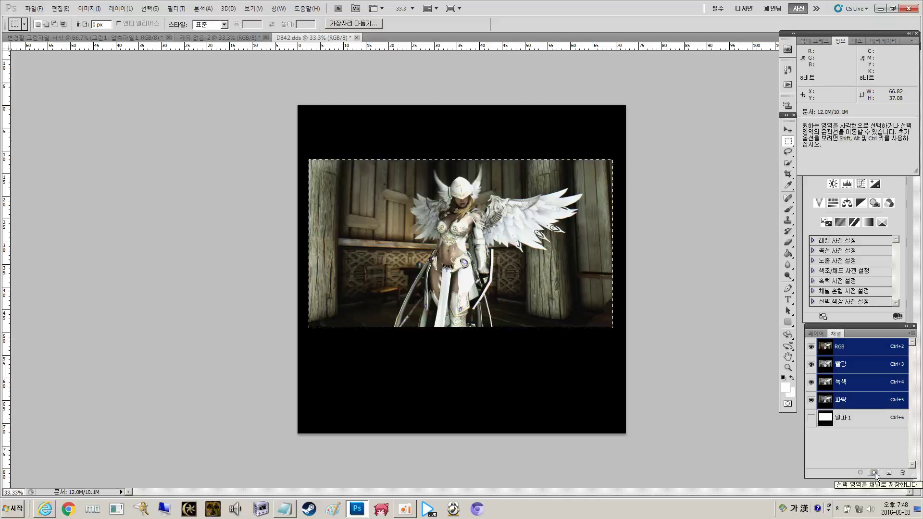
# - Compare the new 알파 1 channel alone and overlaid on the RGB channels, and check it against the layer list
pyautogui.click(825, 334)
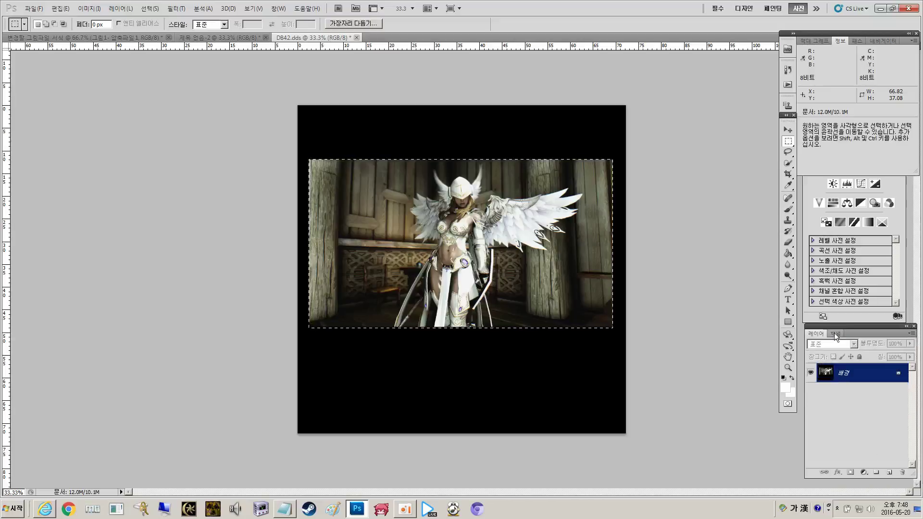
pyautogui.click(836, 333)
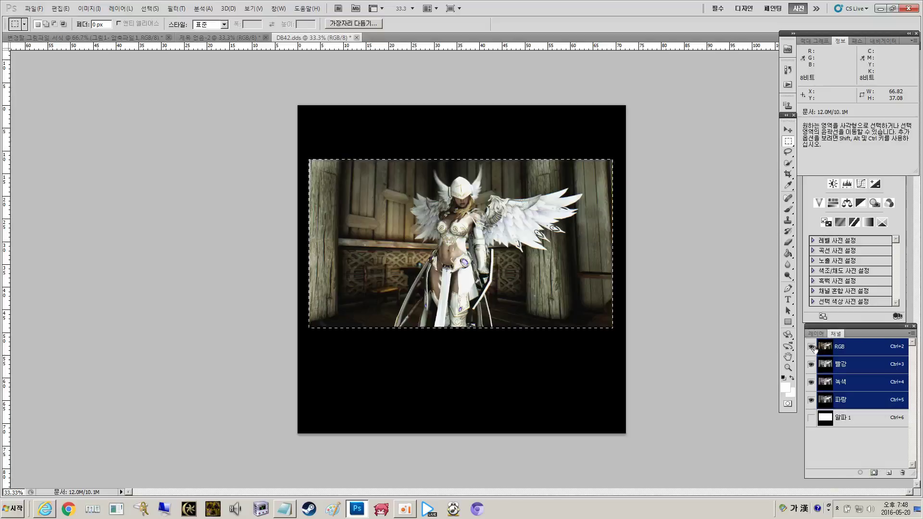
pyautogui.click(813, 418)
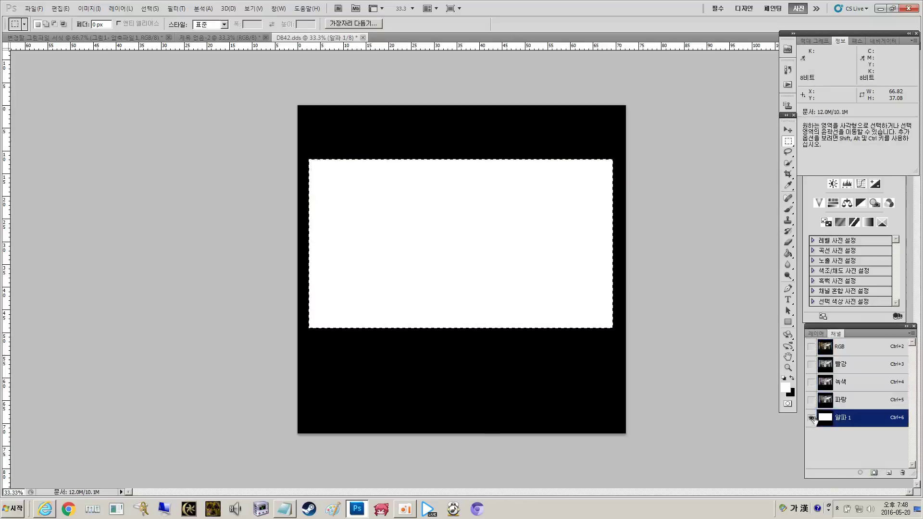
pyautogui.click(812, 347)
pyautogui.click(812, 347)
pyautogui.click(812, 347)
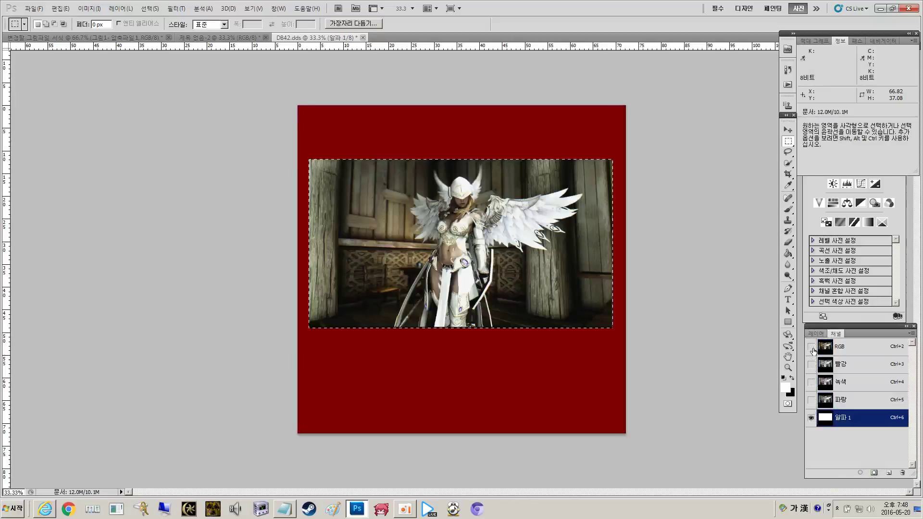
pyautogui.click(812, 347)
pyautogui.click(812, 347)
pyautogui.click(812, 347)
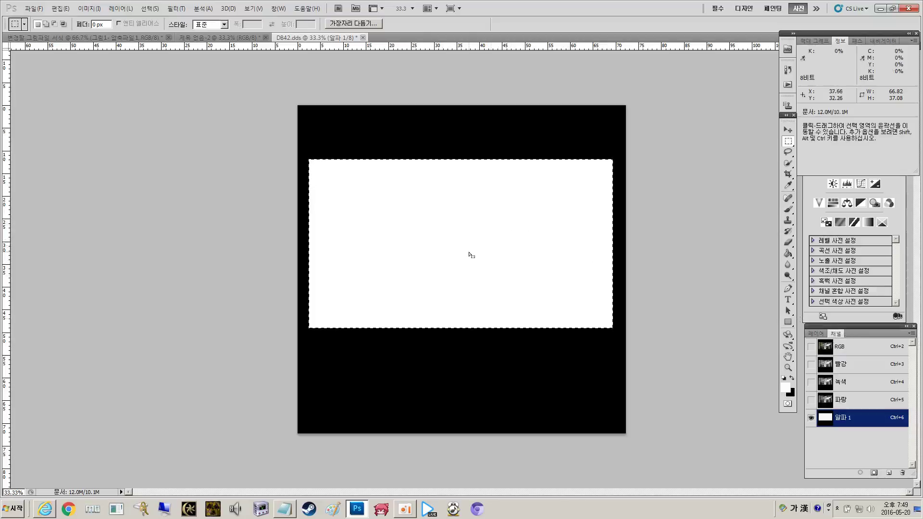
pyautogui.click(825, 335)
pyautogui.click(832, 334)
pyautogui.click(817, 334)
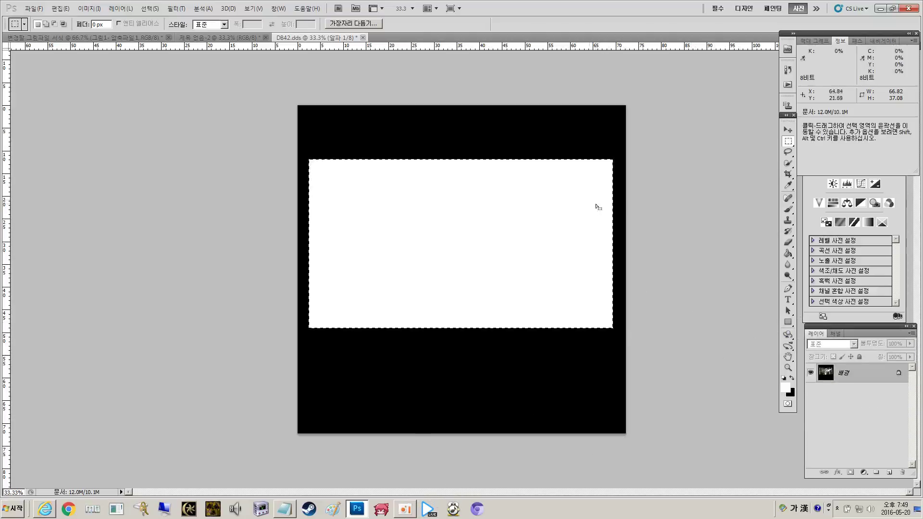
# - Move the 연습용 사진크기 2K image from the desktop into the 스크린샷 folder and close the folder window
pyautogui.click(881, 9)
pyautogui.doubleClick(19, 290)
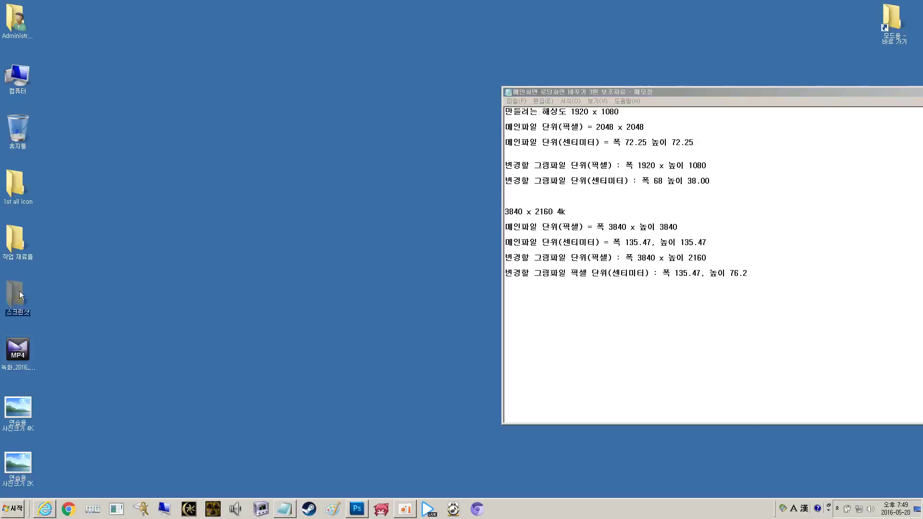
pyautogui.click(24, 458)
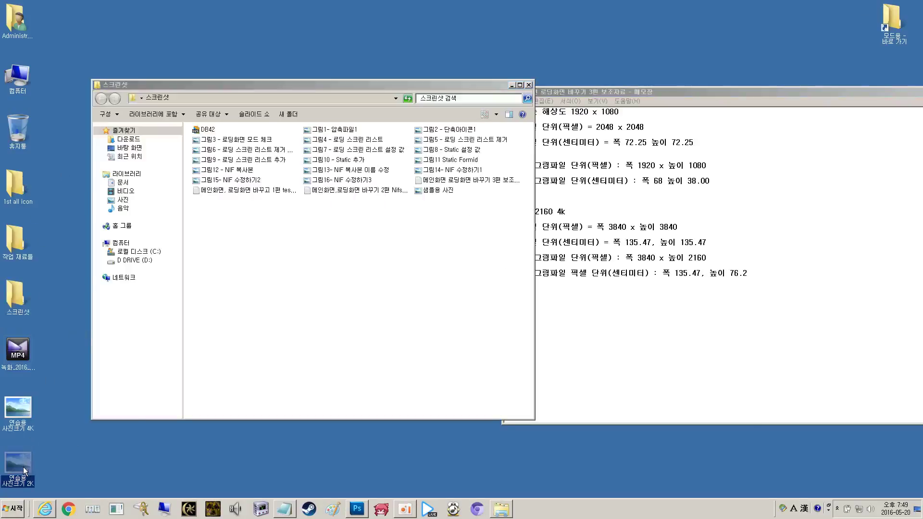
pyautogui.moveTo(23, 467); pyautogui.dragTo(331, 275)
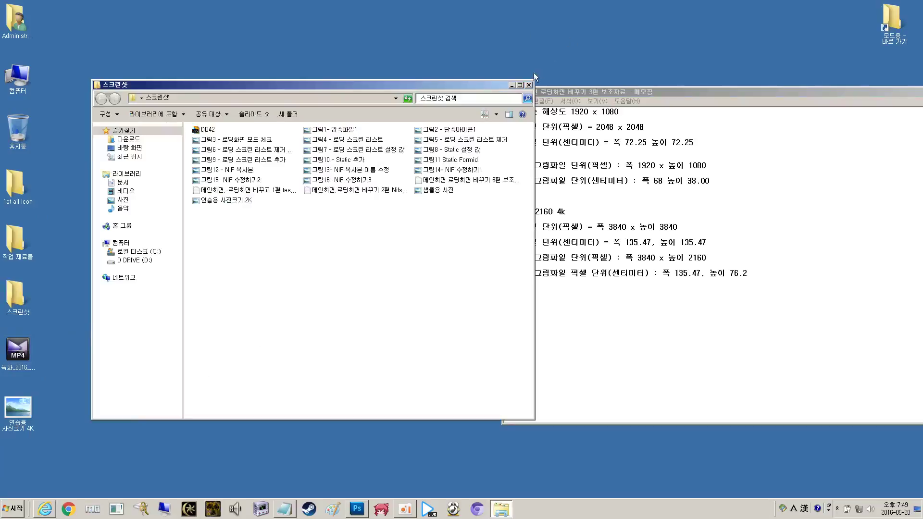
pyautogui.click(528, 85)
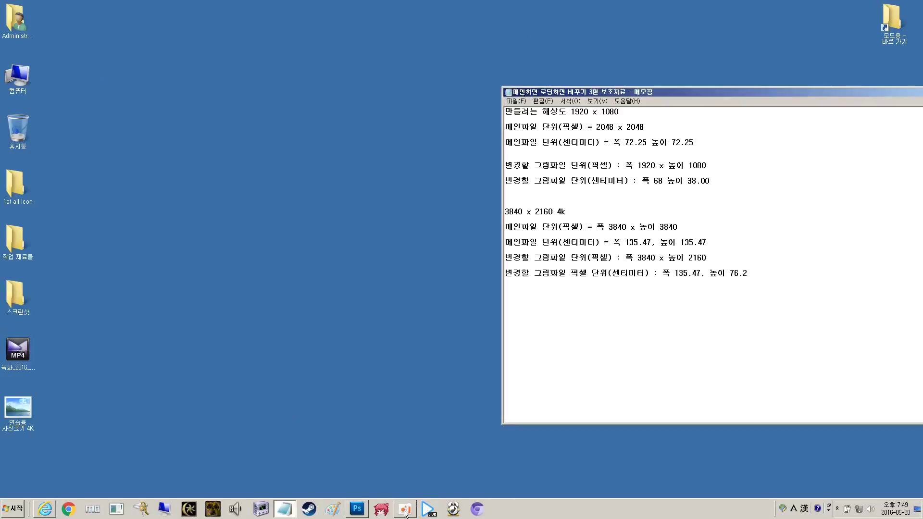
# - Place the 연습용 사진크기 2K image from the 스크린샷 folder into DB42.dds in Photoshop
pyautogui.click(356, 509)
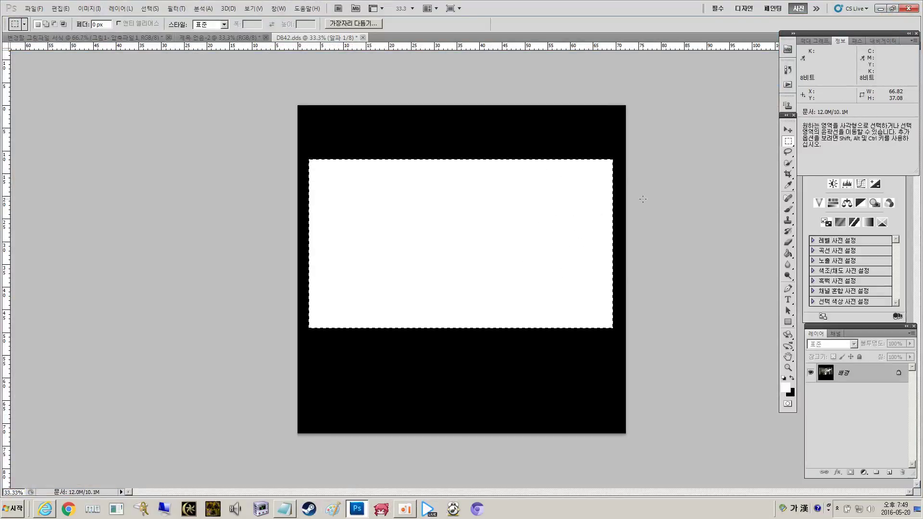
pyautogui.click(880, 9)
pyautogui.doubleClick(17, 293)
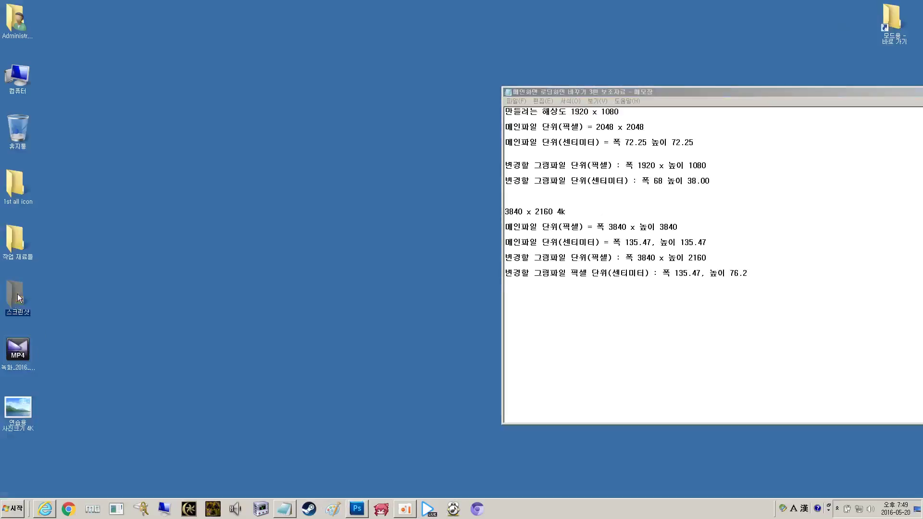
pyautogui.click(356, 508)
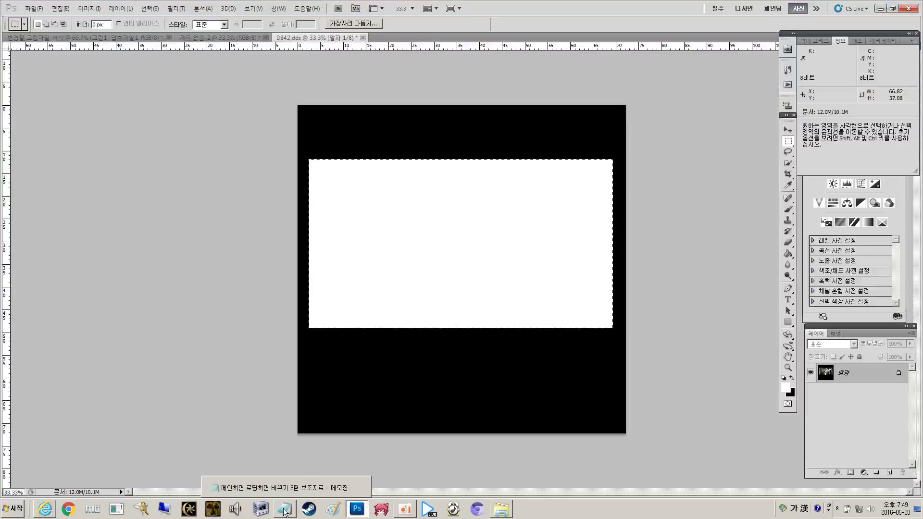
pyautogui.click(501, 509)
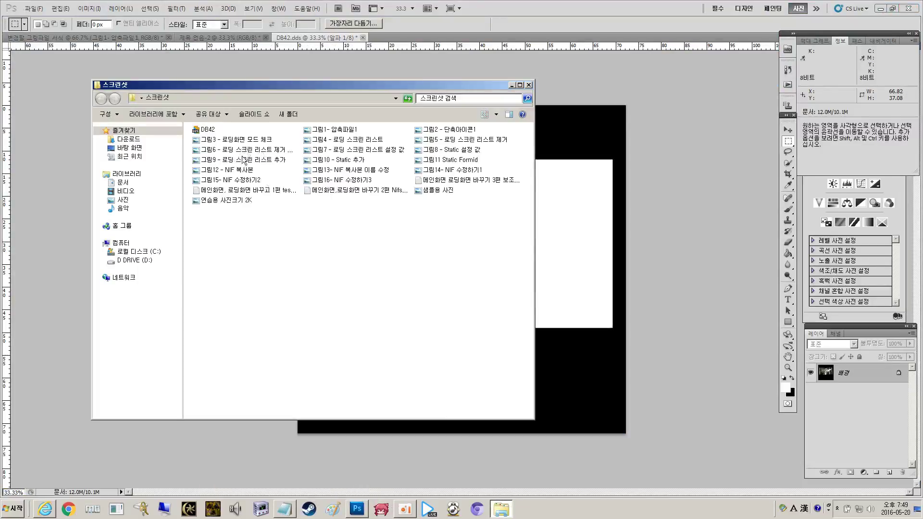
pyautogui.click(251, 200)
pyautogui.moveTo(269, 201); pyautogui.dragTo(543, 228)
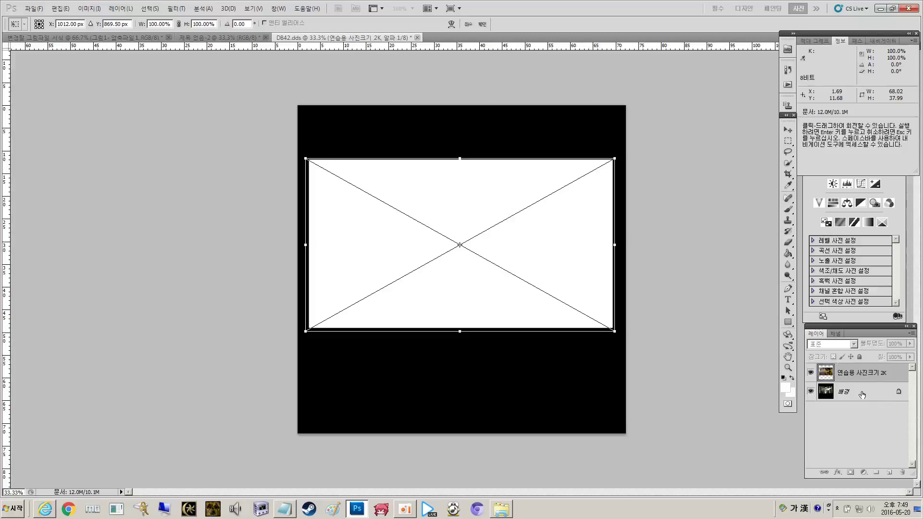
# - Position the placed image over the white alpha area at about X 1021 px, Y 878 px and commit the placement
pyautogui.click(839, 337)
pyautogui.moveTo(546, 248); pyautogui.dragTo(549, 249)
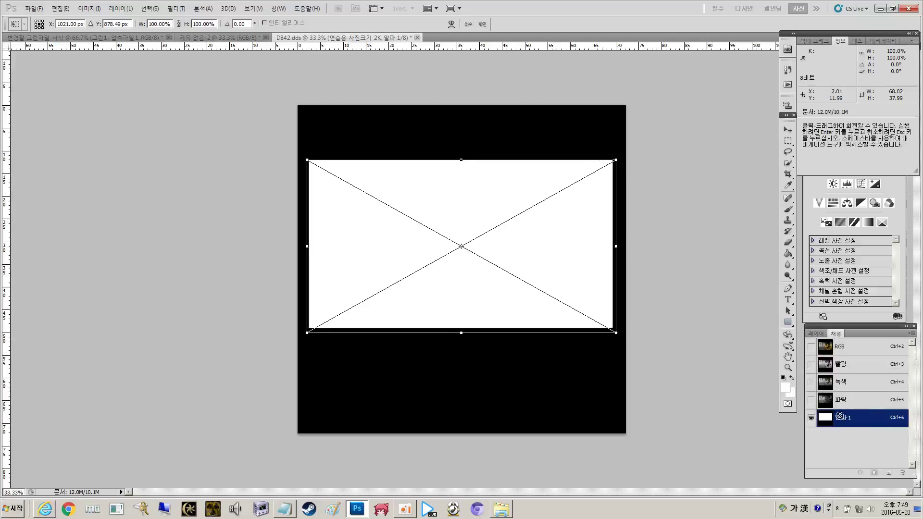
pyautogui.click(816, 333)
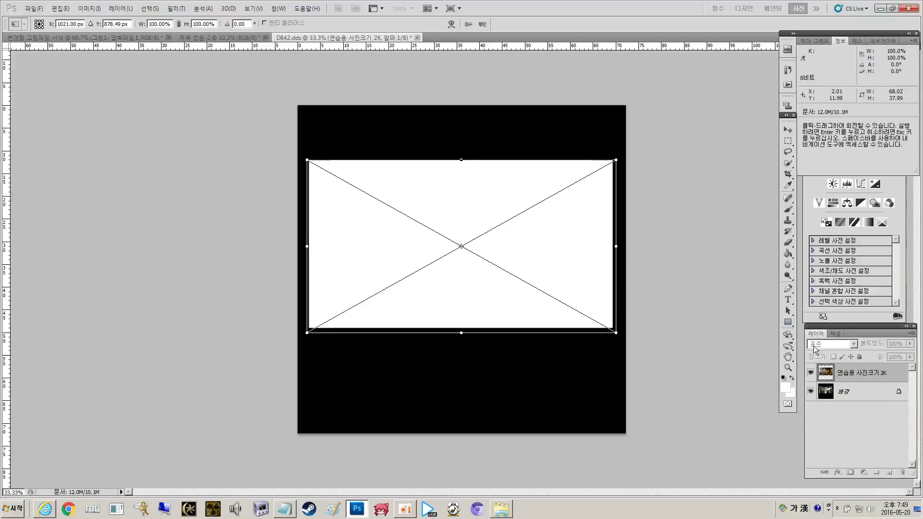
pyautogui.click(838, 333)
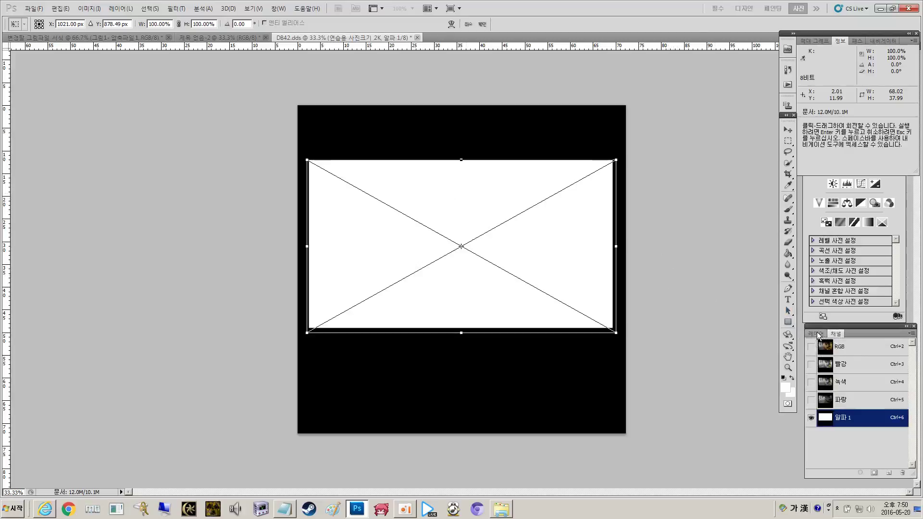
pyautogui.doubleClick(462, 246)
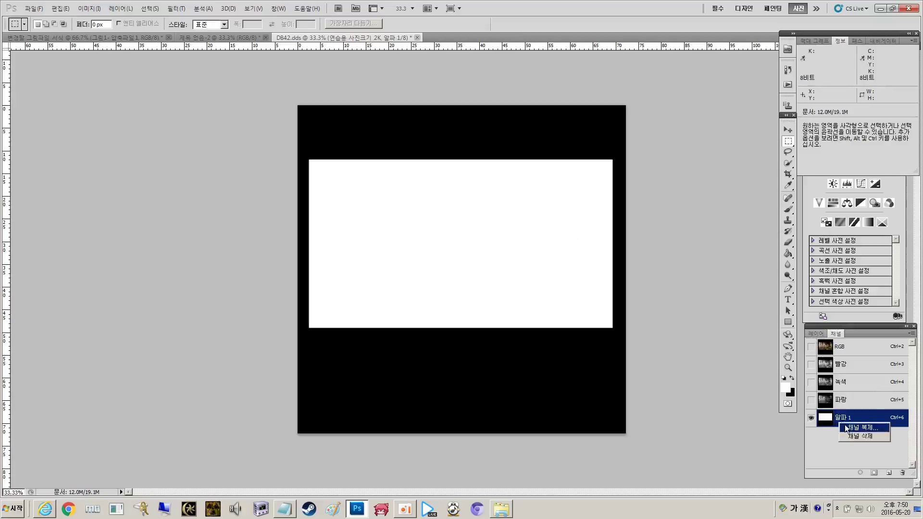
# - Replace the 알파 1 channel with one saved from a rectangular selection of about 68 × 38 cm around the placed bench photo
pyautogui.rightClick(837, 419)
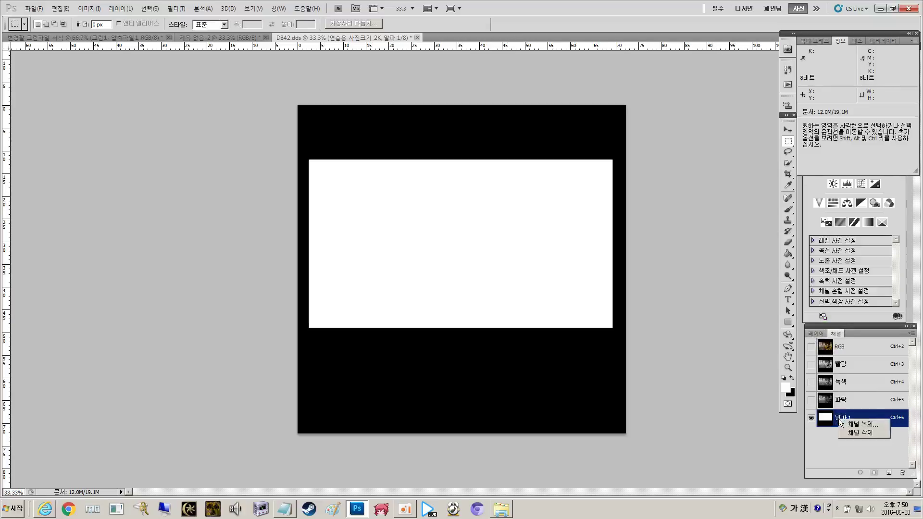
pyautogui.click(852, 431)
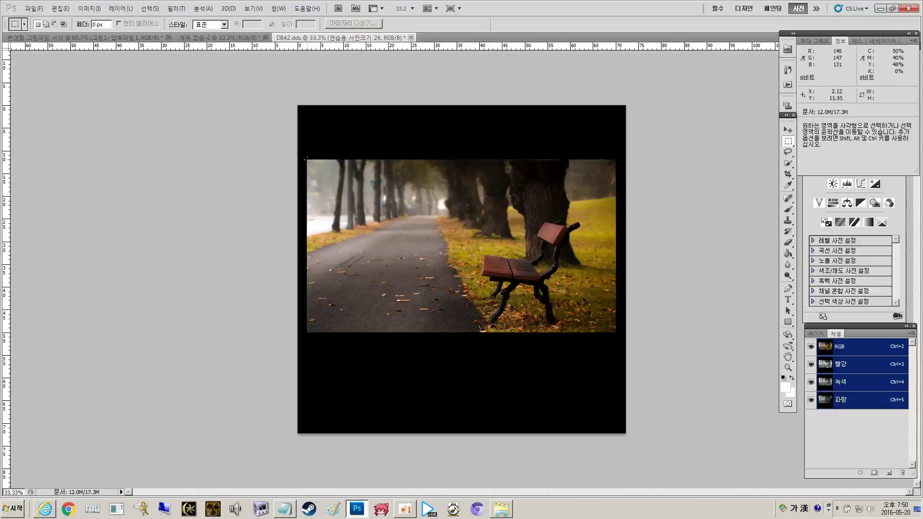
pyautogui.moveTo(306, 158); pyautogui.dragTo(321, 169)
pyautogui.moveTo(366, 199); pyautogui.dragTo(583, 317)
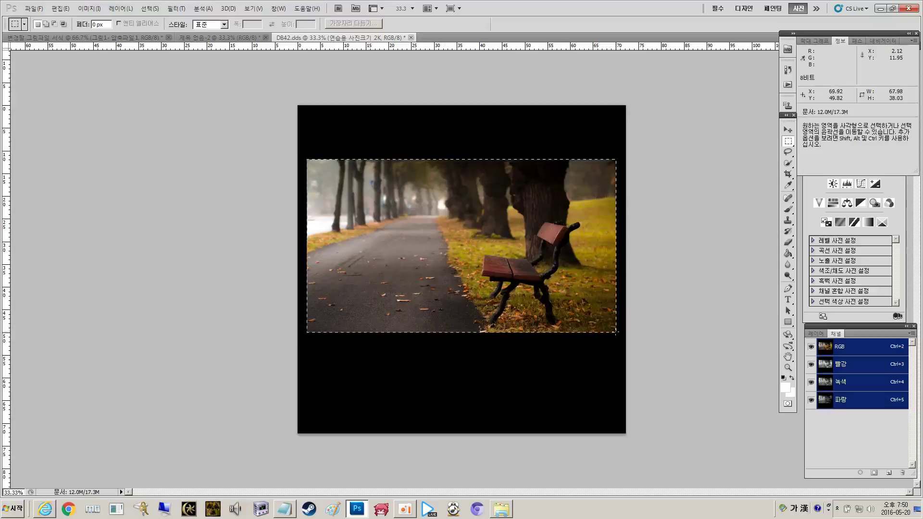
pyautogui.moveTo(616, 332); pyautogui.dragTo(616, 331)
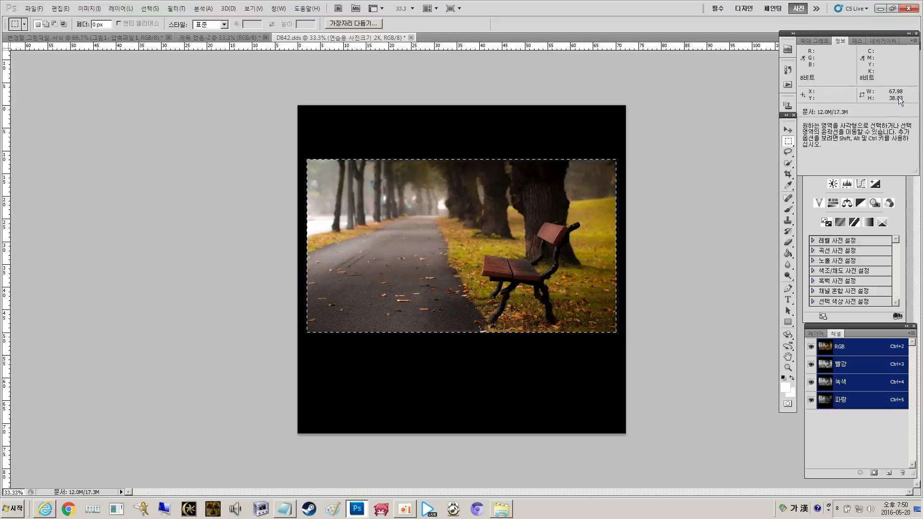
pyautogui.click(874, 473)
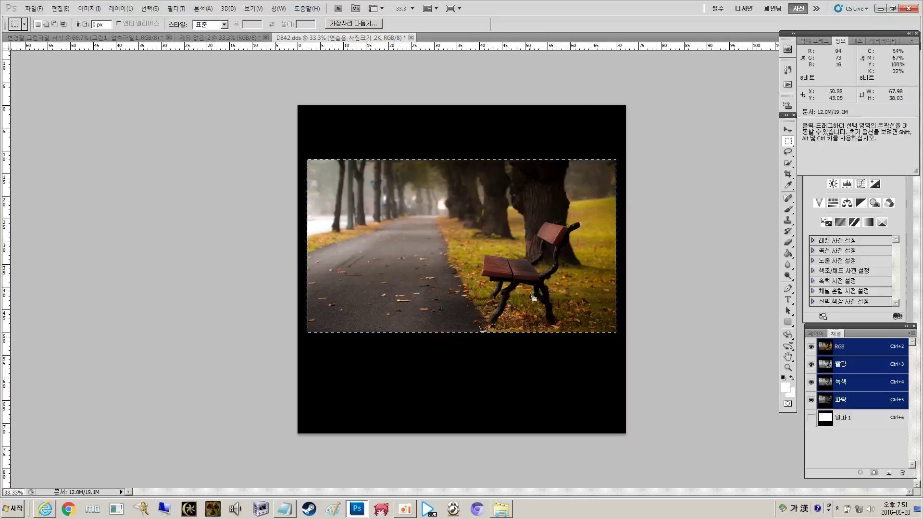
# - Merge the 연습용 사진크기 2K layer with the 배경 layer in DB42.dds
pyautogui.click(816, 334)
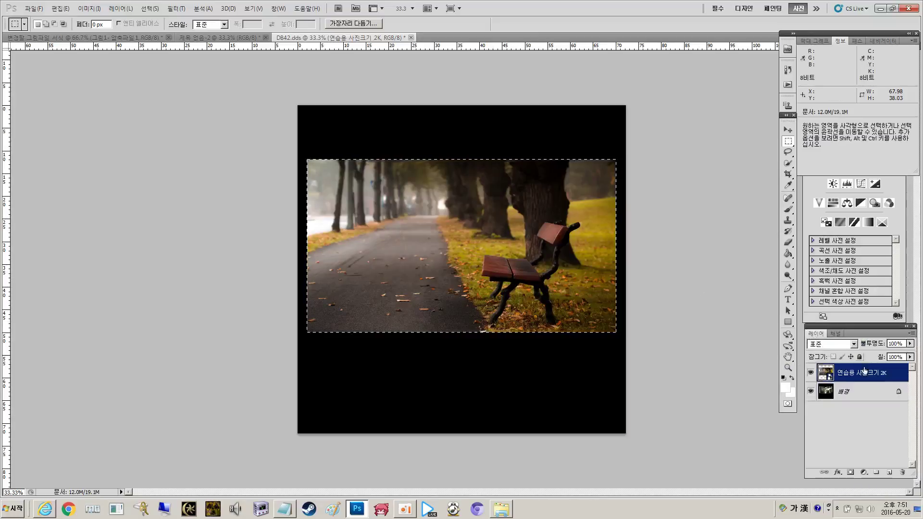
pyautogui.click(855, 393)
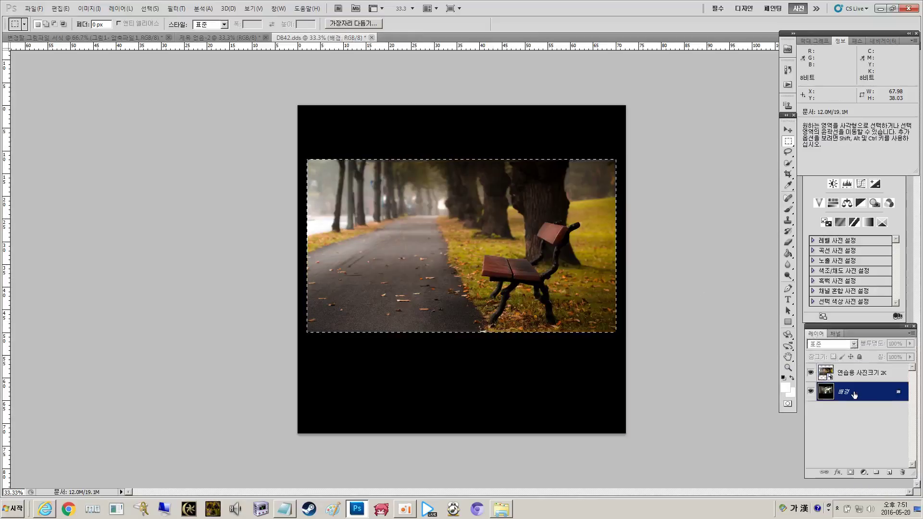
pyautogui.click(855, 375)
pyautogui.keyDown('ctrl'); pyautogui.click(860, 391); pyautogui.keyUp('ctrl')
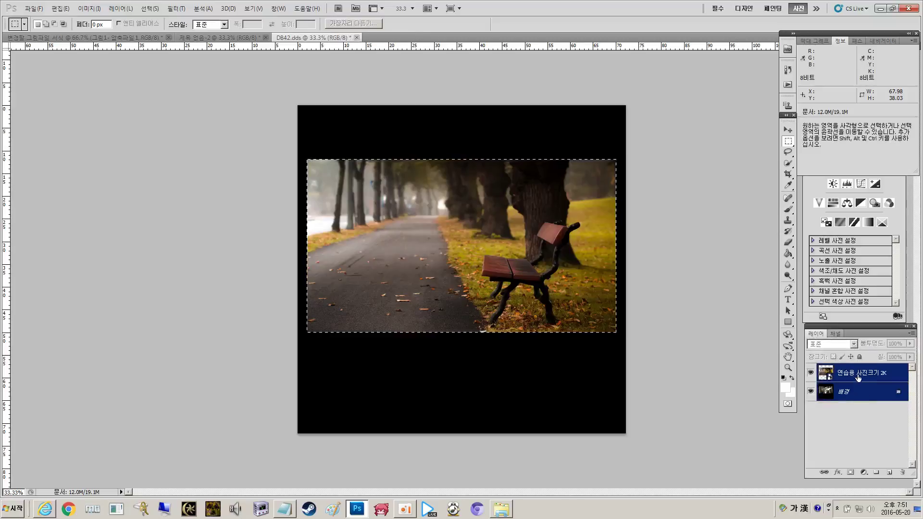
pyautogui.rightClick(858, 373)
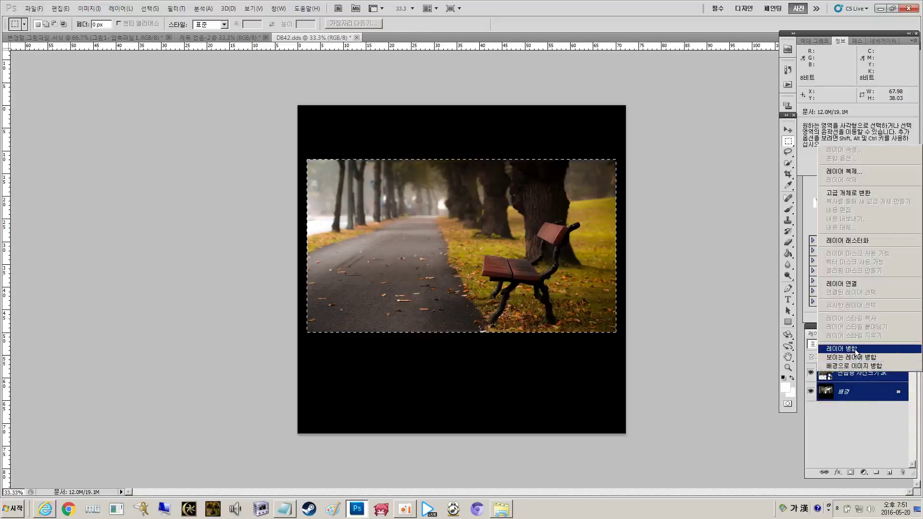
pyautogui.click(849, 390)
pyautogui.keyDown('ctrl'); pyautogui.click(851, 392); pyautogui.keyUp('ctrl')
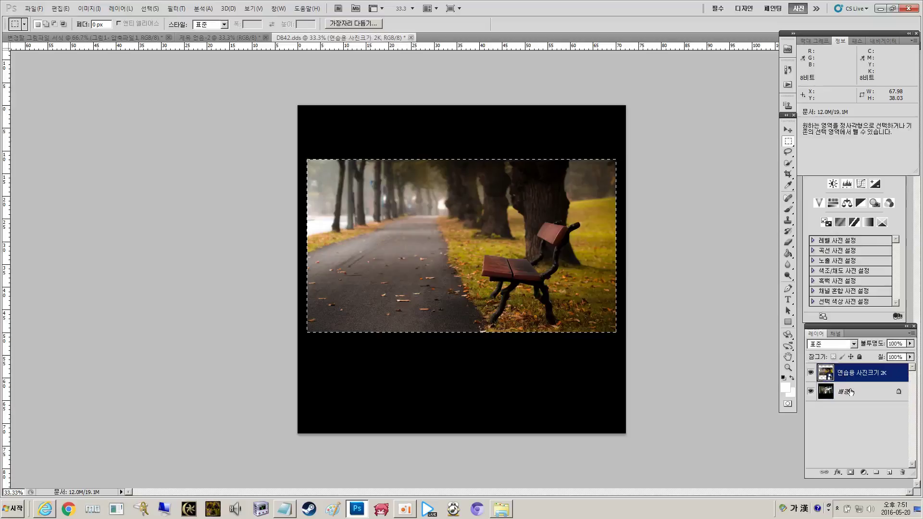
pyautogui.keyDown('ctrl'); pyautogui.click(851, 392); pyautogui.keyUp('ctrl')
pyautogui.rightClick(854, 374)
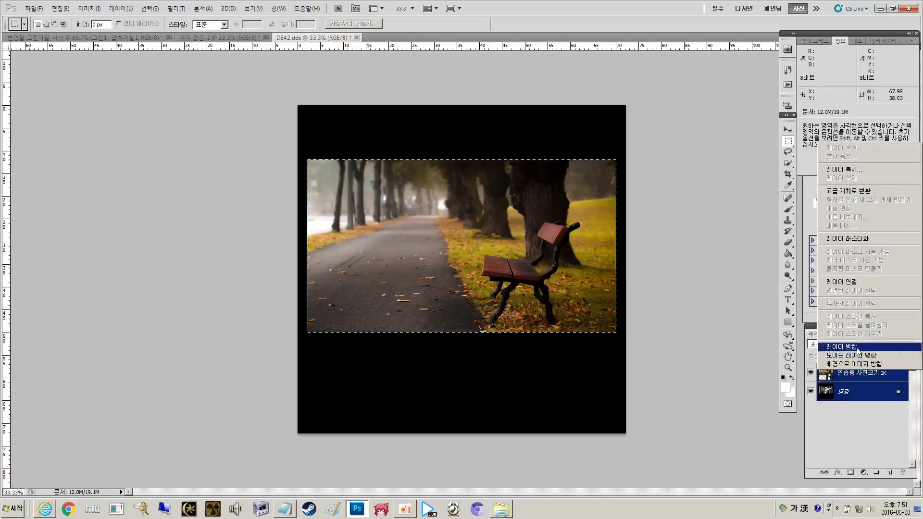
pyautogui.click(857, 348)
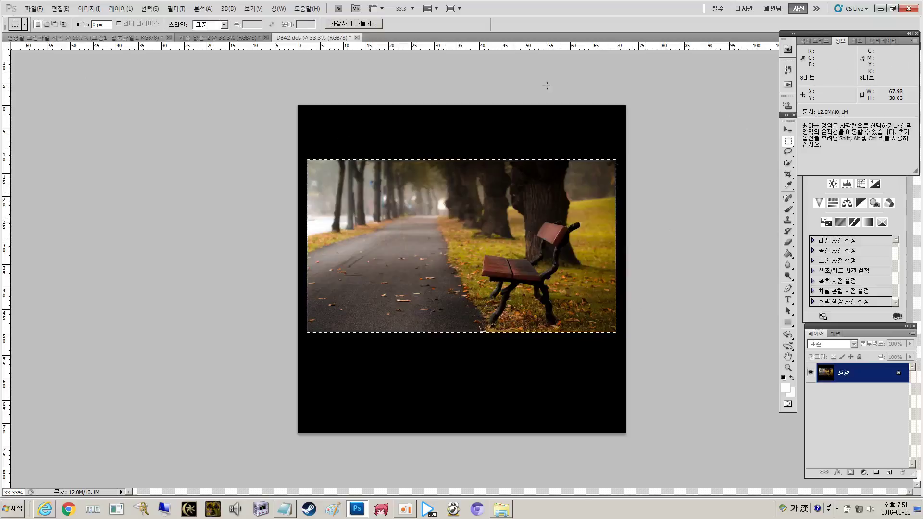
pyautogui.click(41, 9)
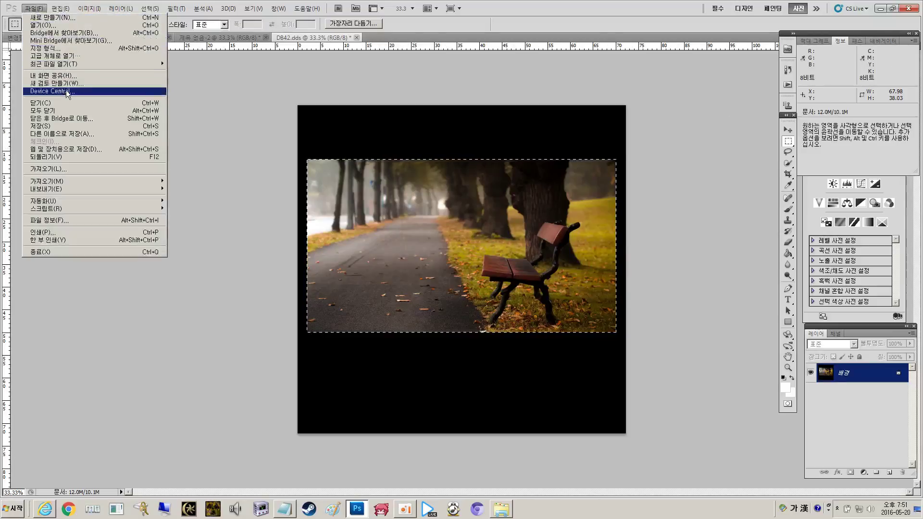
pyautogui.click(94, 133)
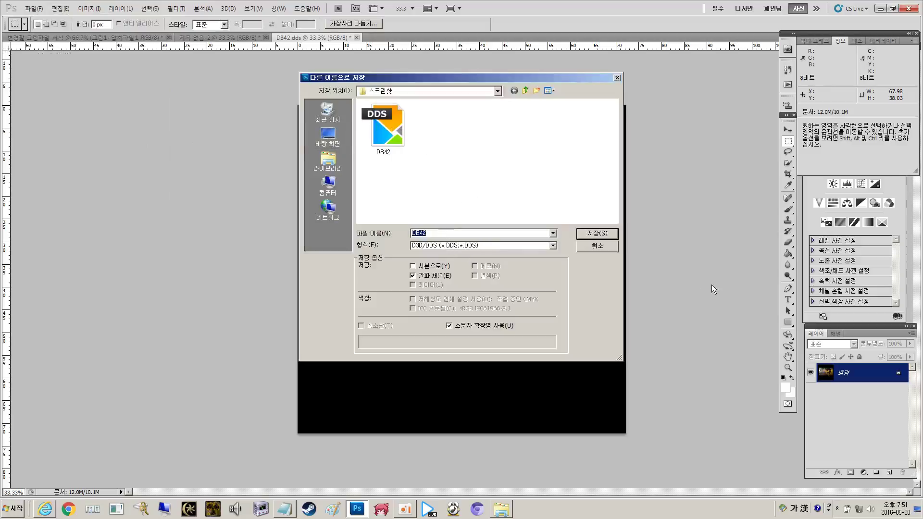
pyautogui.press('Escape')
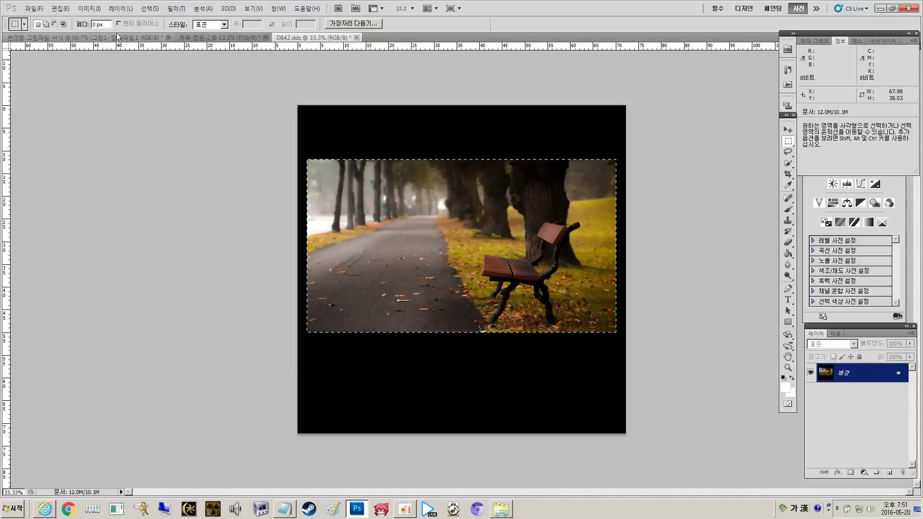
# - Start saving the document under another name and delete the old DB42 file from the 스크린샷 folder in the save dialog
pyautogui.click(33, 8)
pyautogui.click(58, 134)
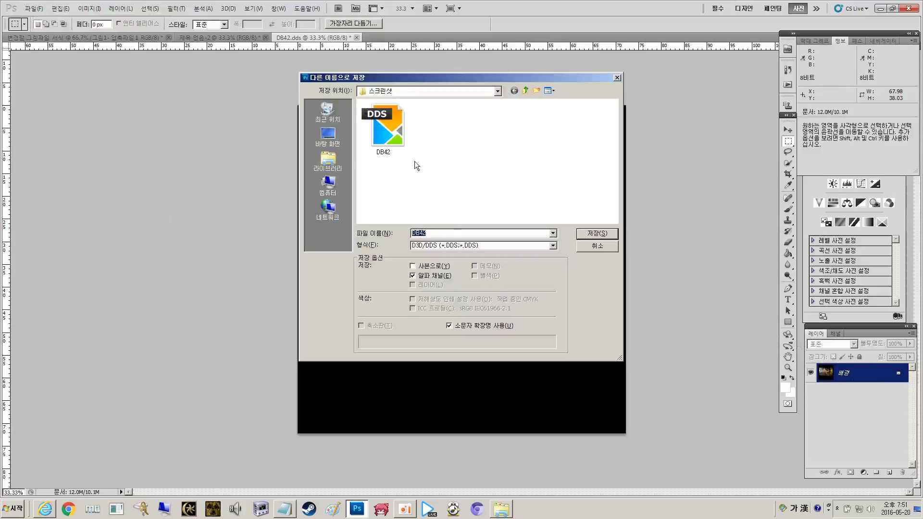
pyautogui.click(396, 146)
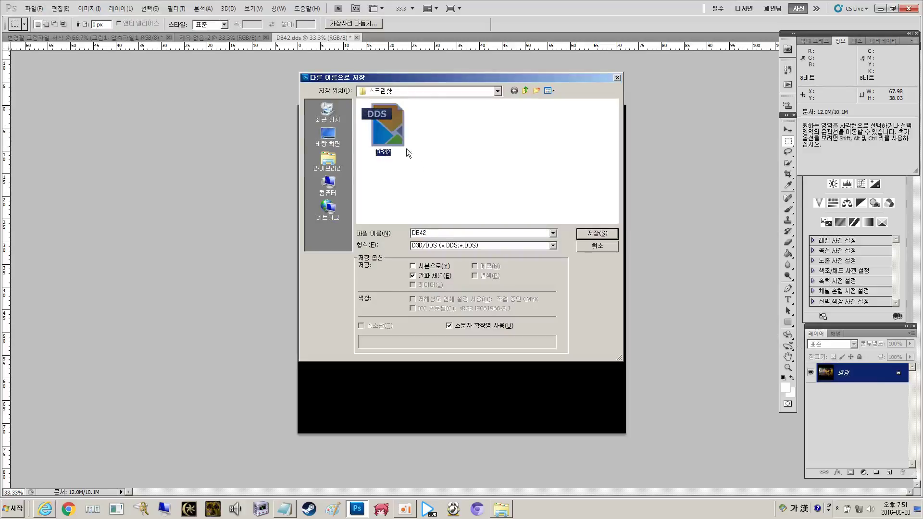
pyautogui.press('Delete')
pyautogui.press('Return')
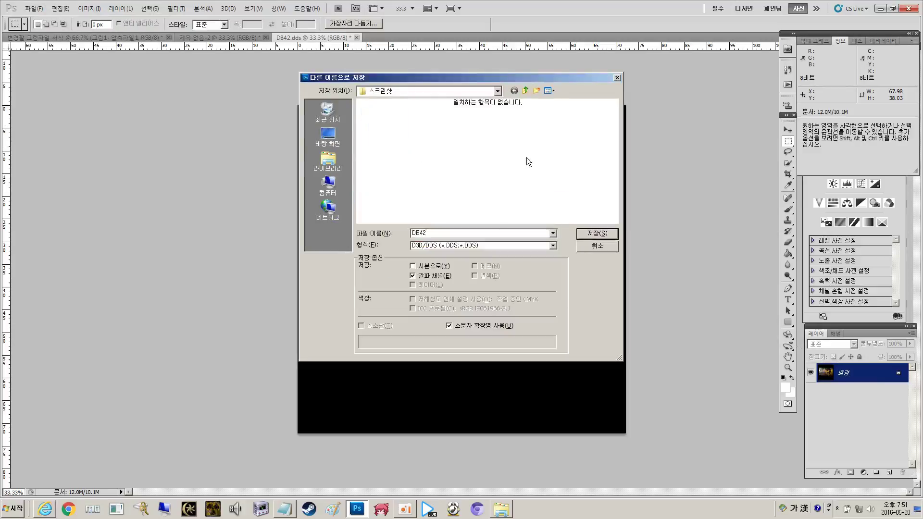
# - Save the texture as A1 in D3D/DDS format with DXT1 ARGB 1 bit alpha and generated MIP maps, and clear the selection
pyautogui.doubleClick(454, 233)
pyautogui.write('1')
pyautogui.press('BackSpace')
pyautogui.write('1')
pyautogui.press('BackSpace')
pyautogui.write('A')
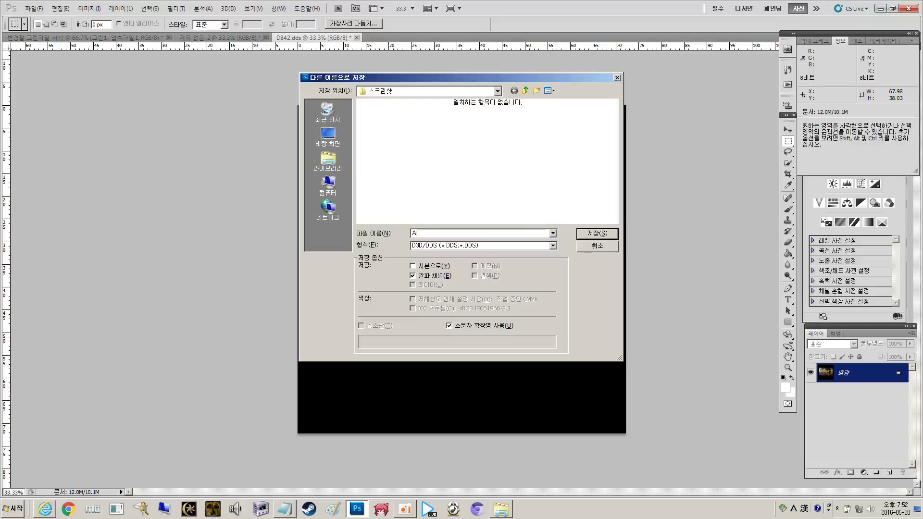
pyautogui.write('1')
pyautogui.press('Return')
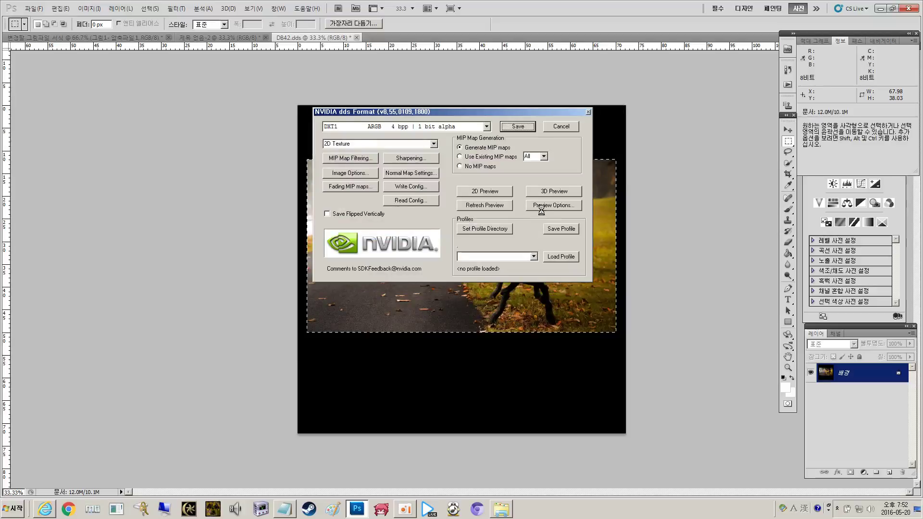
pyautogui.click(506, 127)
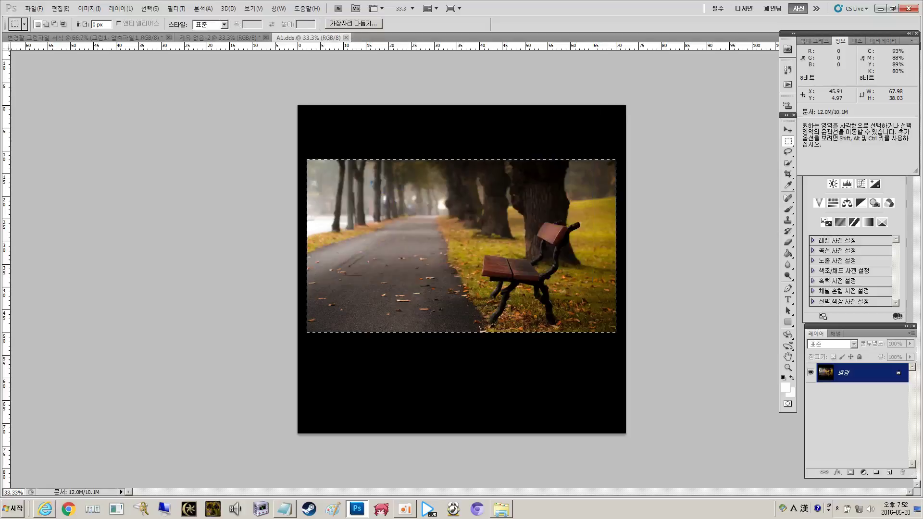
pyautogui.click(660, 141)
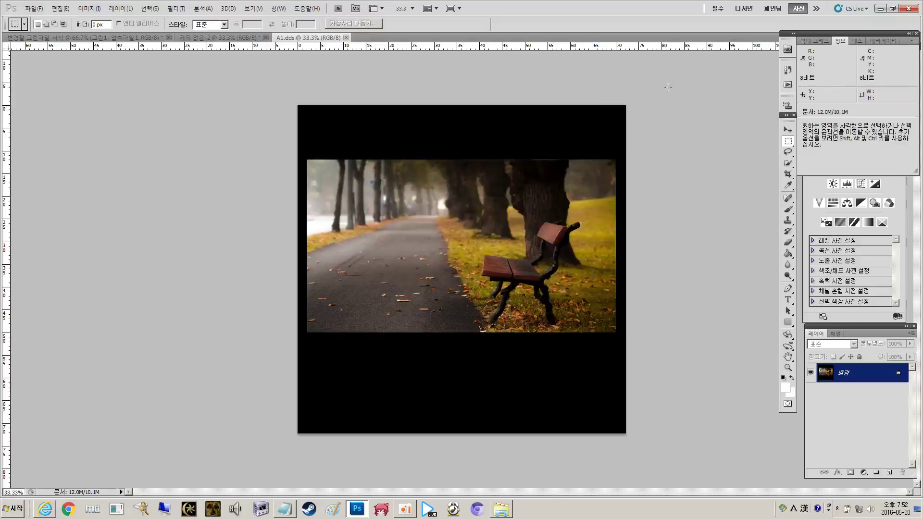
# - Leave Photoshop, view A1.dds from the 스크린샷 folder in the image viewer and close the viewer
pyautogui.click(913, 9)
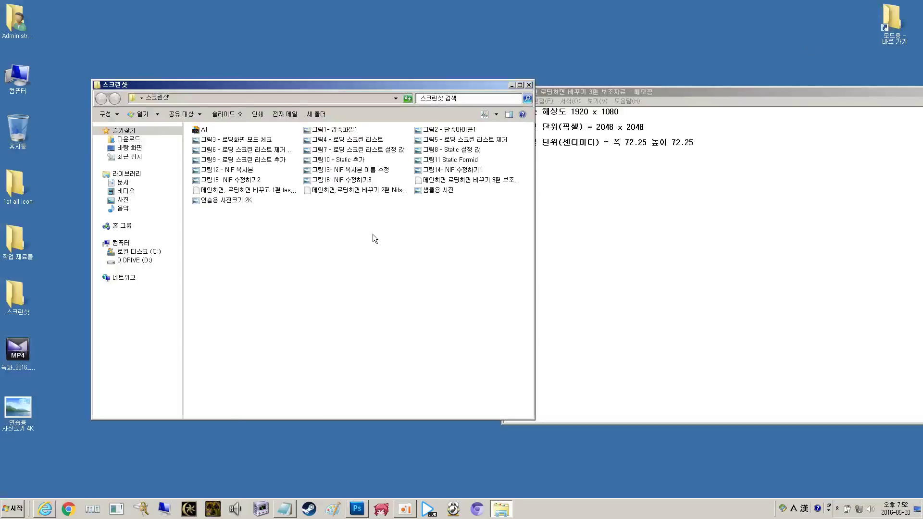
pyautogui.click(325, 244)
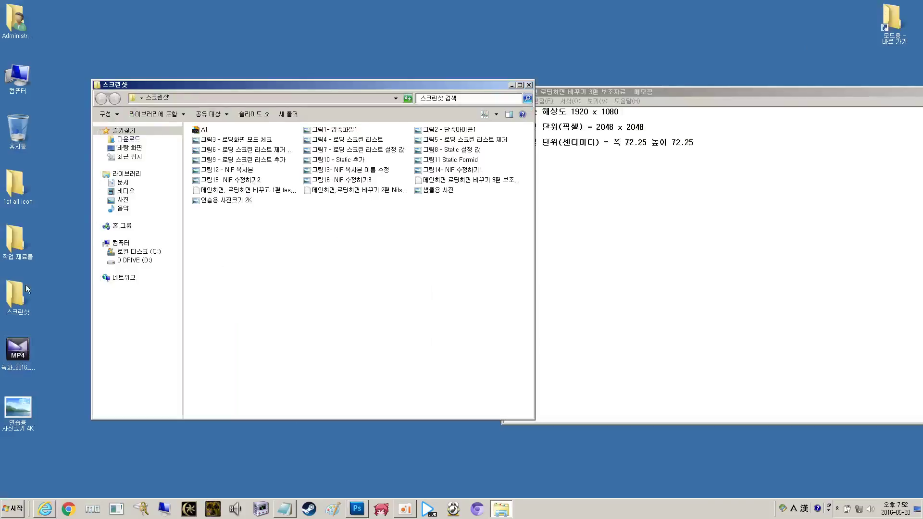
pyautogui.doubleClick(206, 129)
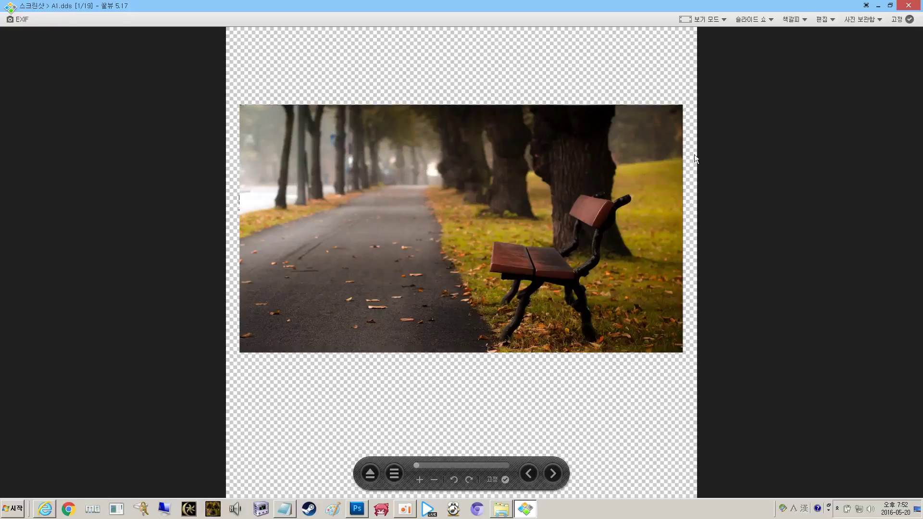
pyautogui.click(908, 5)
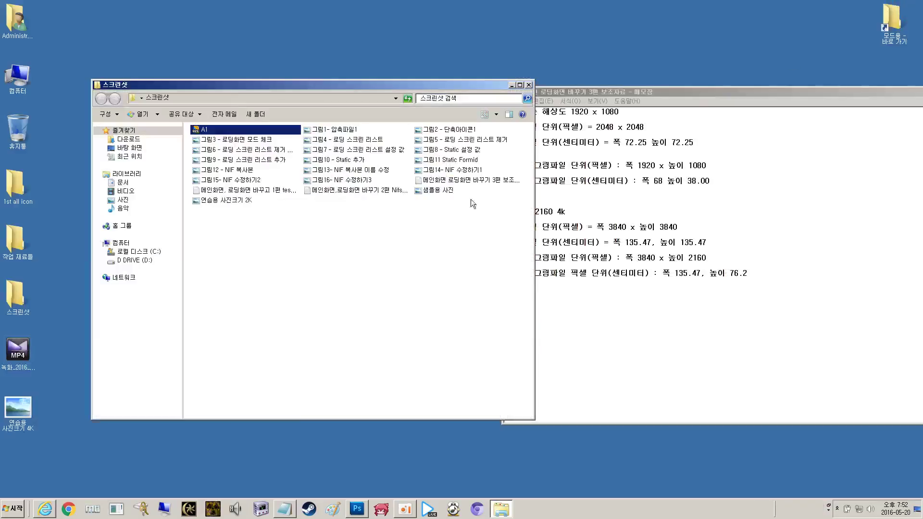
# - Copy the A1 texture file in the 스크린샷 folder
pyautogui.click(315, 248)
pyautogui.click(209, 128)
pyautogui.click(215, 139)
pyautogui.click(215, 130)
pyautogui.click(257, 253)
pyautogui.click(211, 131)
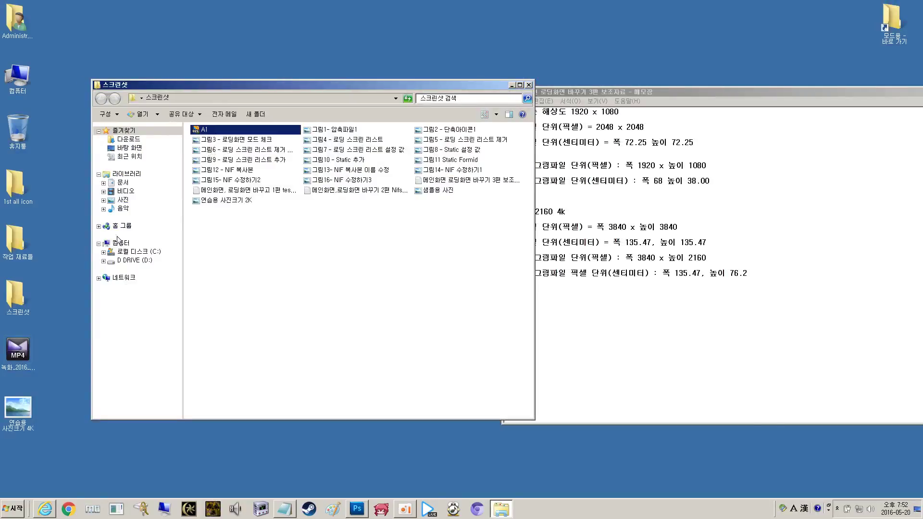
# - Open the 로딩화면 랜덤 - VictoriaG Load Screens Fullscreen mod folder inside the 작업 재료들 folder
pyautogui.doubleClick(21, 237)
pyautogui.click(232, 150)
pyautogui.doubleClick(232, 150)
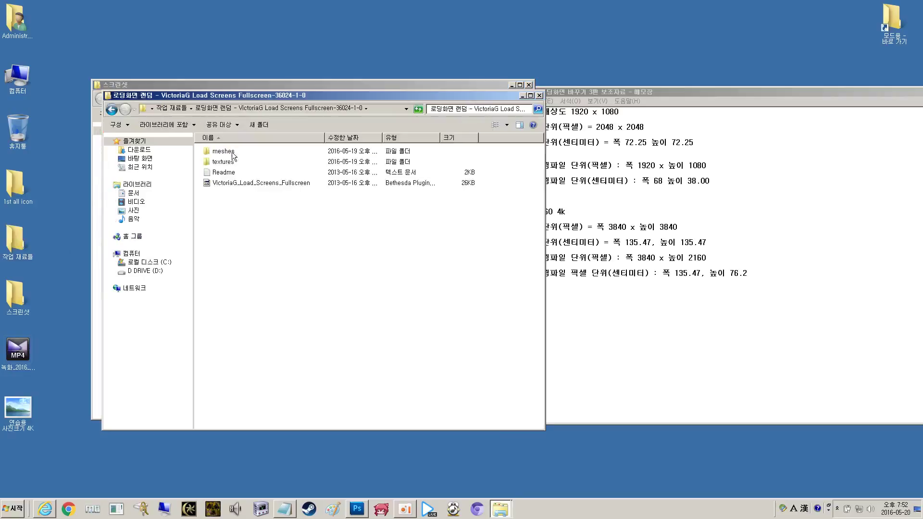
pyautogui.doubleClick(230, 160)
pyautogui.doubleClick(228, 153)
pyautogui.doubleClick(229, 153)
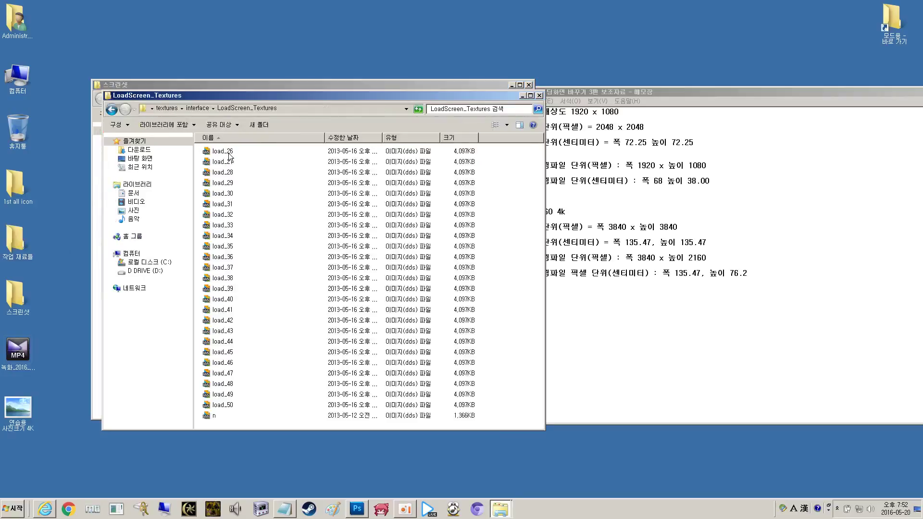
pyautogui.click(110, 111)
pyautogui.click(109, 112)
pyautogui.click(110, 111)
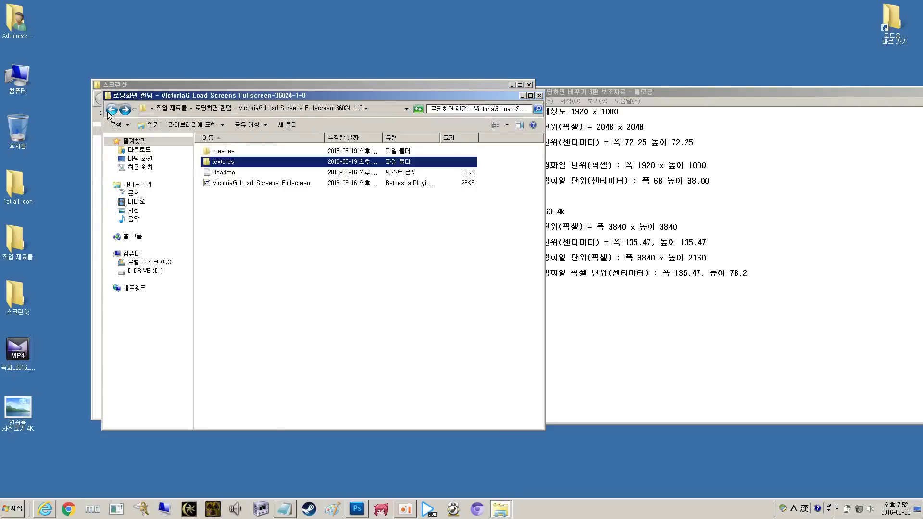
# - Open the mod's LoadScreen_Textures folder under textures and interface
pyautogui.click(264, 224)
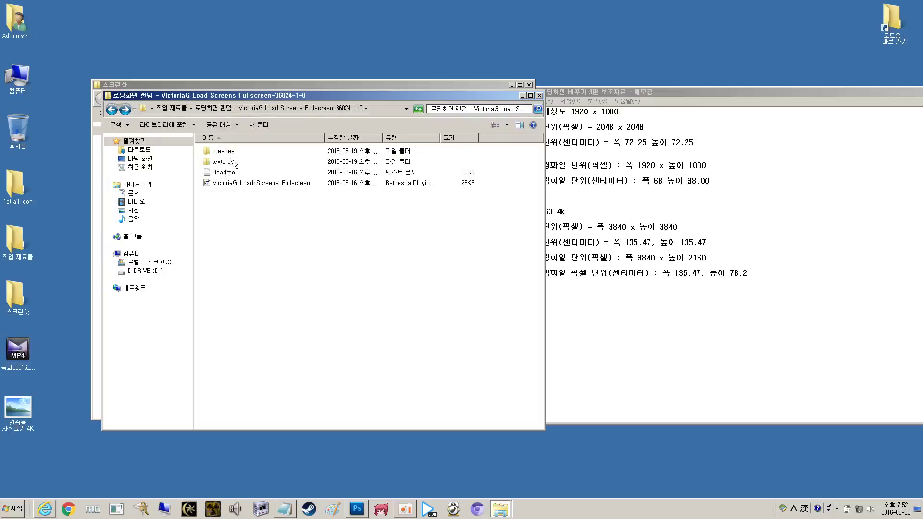
pyautogui.click(224, 161)
pyautogui.doubleClick(225, 161)
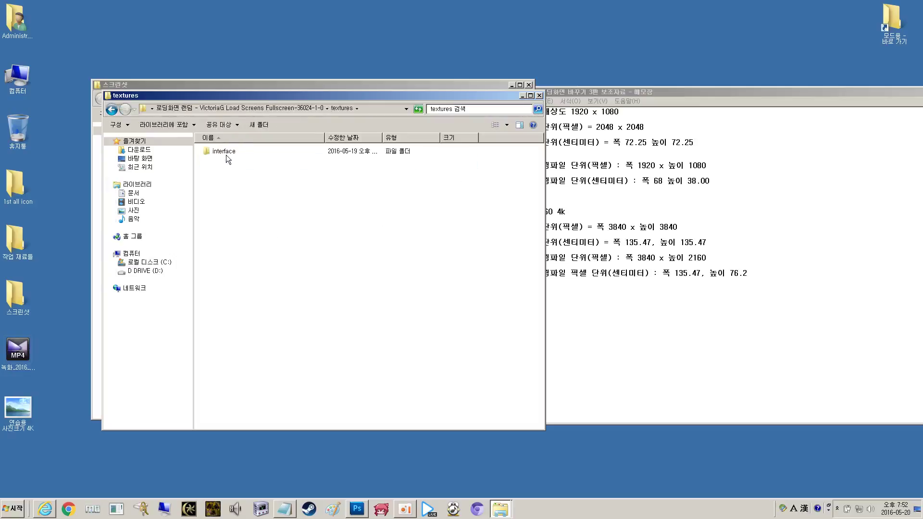
pyautogui.doubleClick(245, 152)
pyautogui.doubleClick(236, 153)
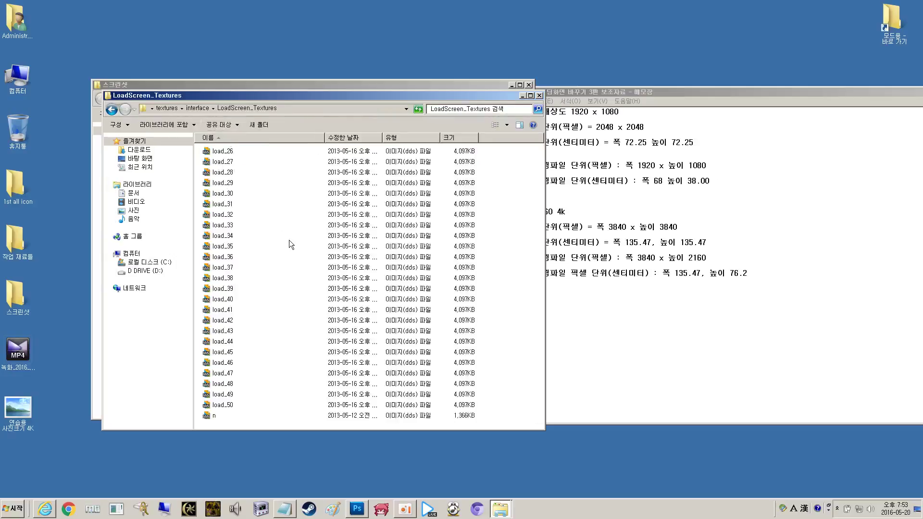
# - Change the LoadScreen_Textures folder from the details view to a compact multi-column view of small icons
pyautogui.click(227, 172)
pyautogui.click(269, 203)
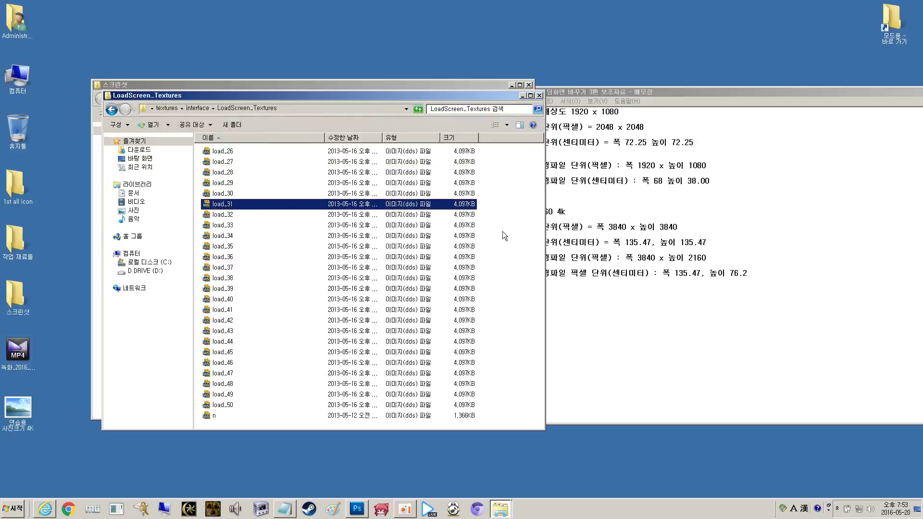
pyautogui.click(508, 125)
pyautogui.click(529, 109)
pyautogui.click(498, 258)
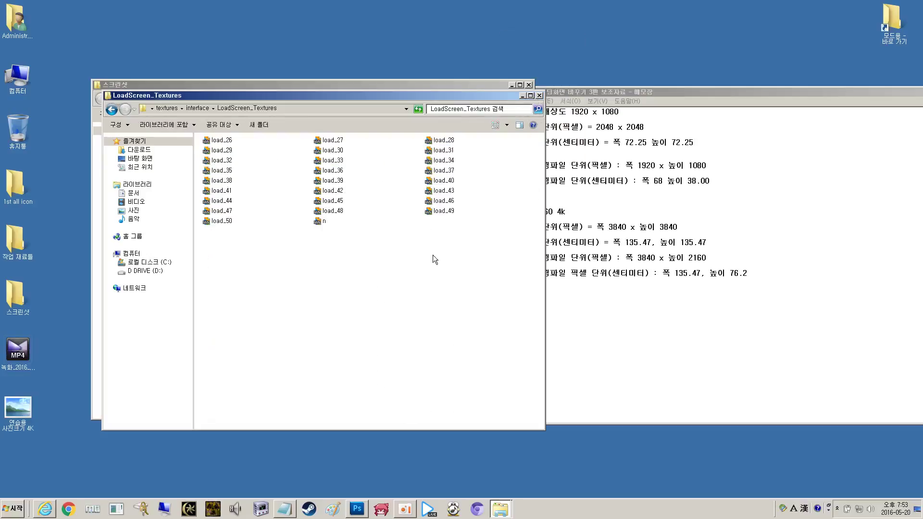
# - Paste the copied A1 texture into the LoadScreen_Textures folder
pyautogui.hotkey('ctrl', 'v')
pyautogui.click(460, 213)
pyautogui.click(459, 223)
pyautogui.click(254, 226)
pyautogui.click(253, 223)
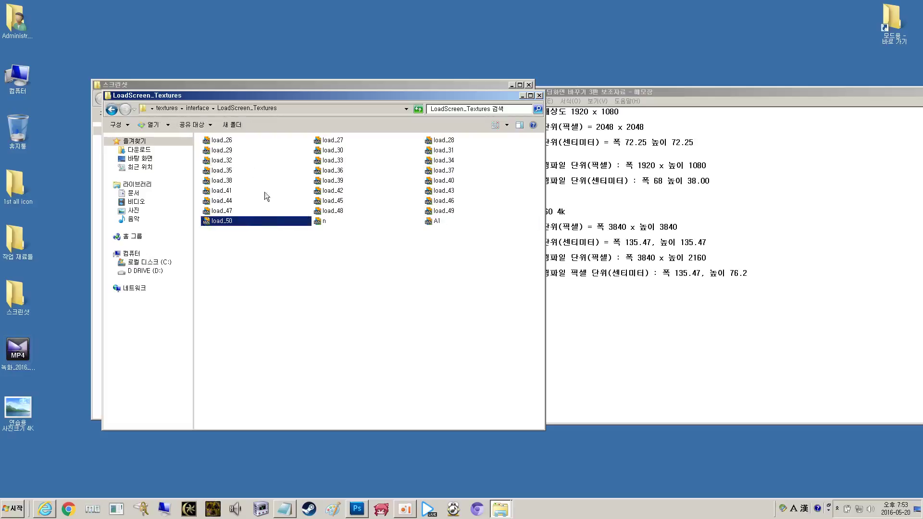
# - View the load_41 texture in the image viewer and close it again
pyautogui.click(224, 143)
pyautogui.doubleClick(229, 193)
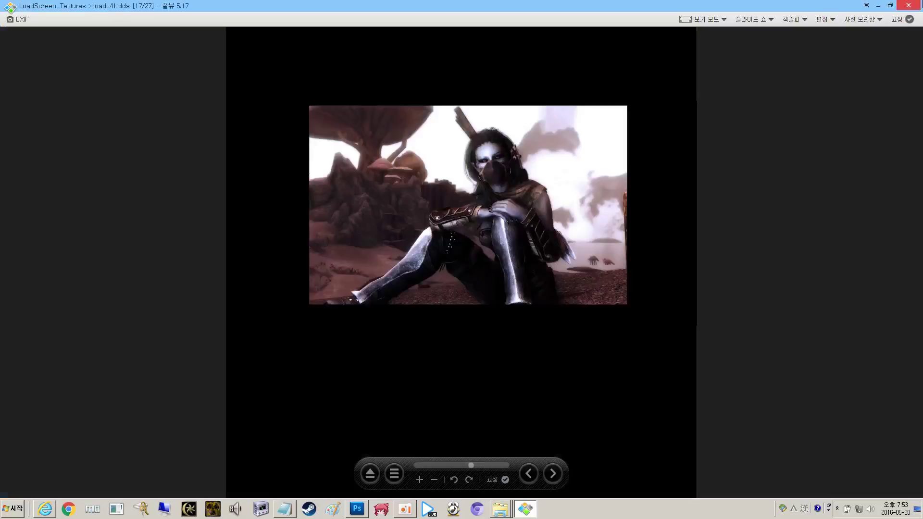
pyautogui.press('Escape')
# - Delete the textures load_26 through load_50 from the LoadScreen_Textures folder, keeping A1 and n
pyautogui.click(236, 221)
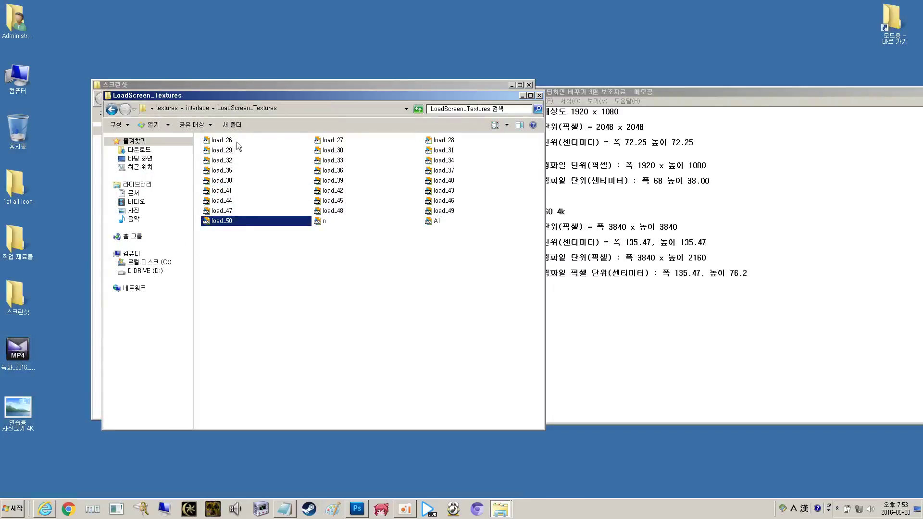
pyautogui.keyDown('shift'); pyautogui.click(237, 143); pyautogui.keyUp('shift')
pyautogui.press('Delete')
pyautogui.press('Escape')
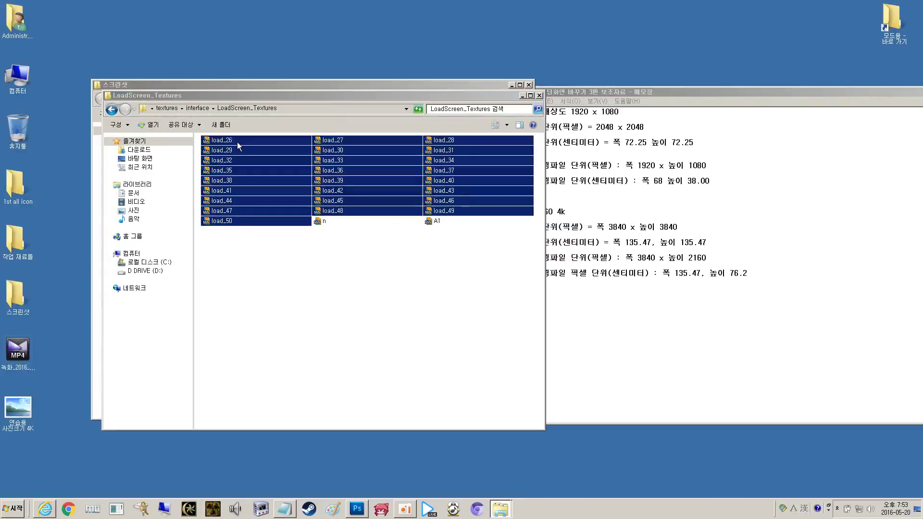
pyautogui.click(333, 143)
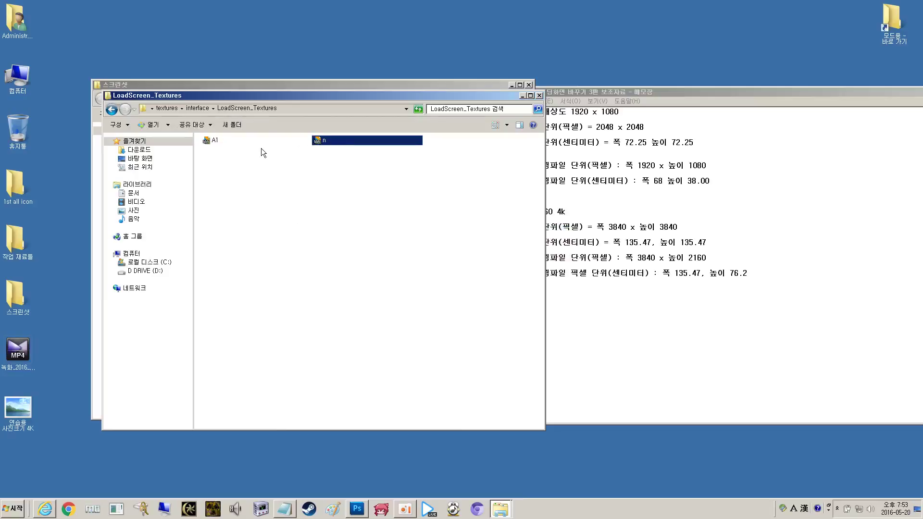
# - Delete the texture n from the LoadScreen_Textures folder, keeping only A1
pyautogui.click(320, 160)
pyautogui.click(328, 140)
pyautogui.press('Delete')
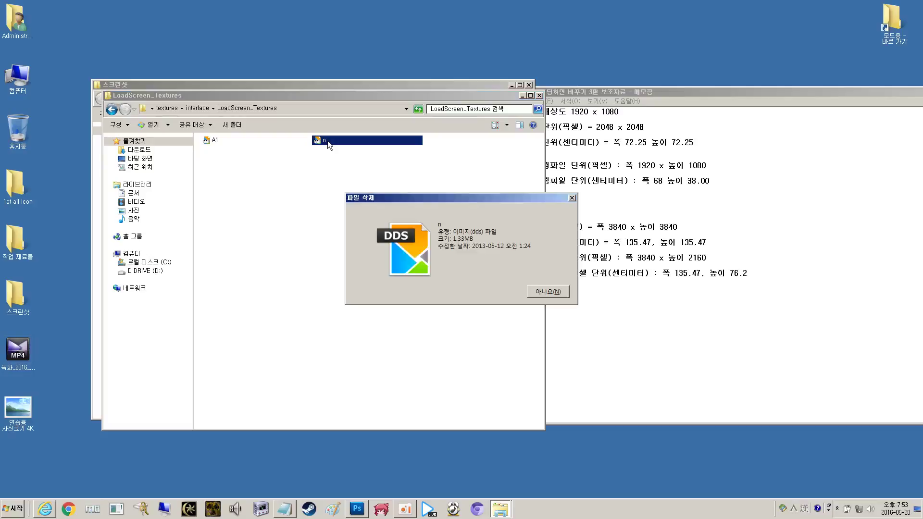
pyautogui.press('Return')
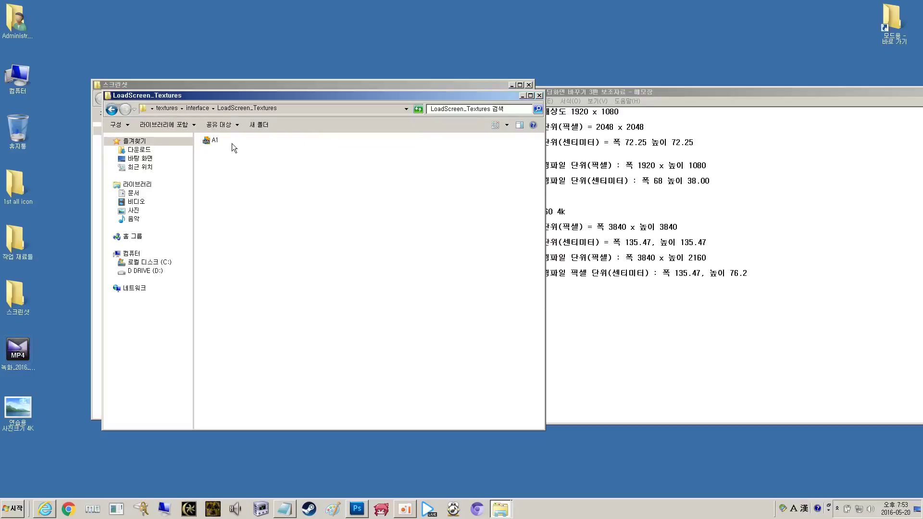
pyautogui.click(232, 144)
pyautogui.click(225, 172)
pyautogui.click(221, 142)
pyautogui.press('F2')
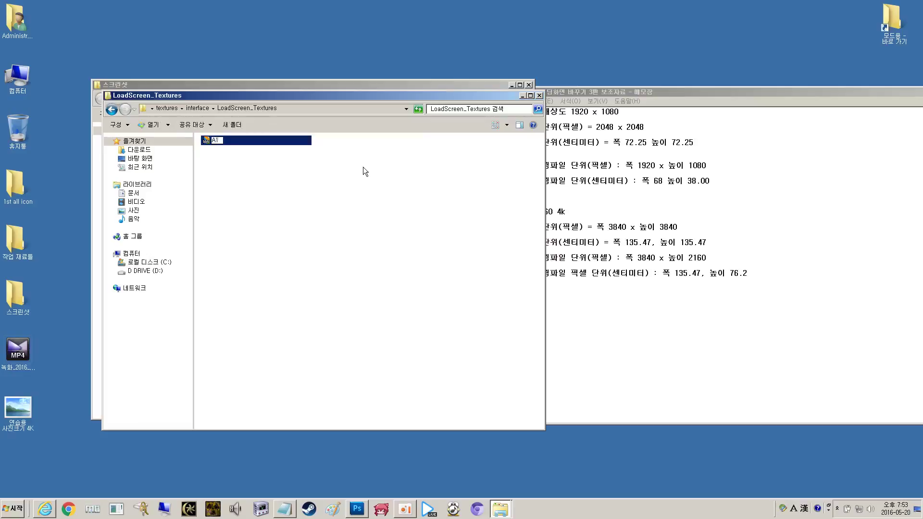
pyautogui.press('Return')
pyautogui.click(365, 172)
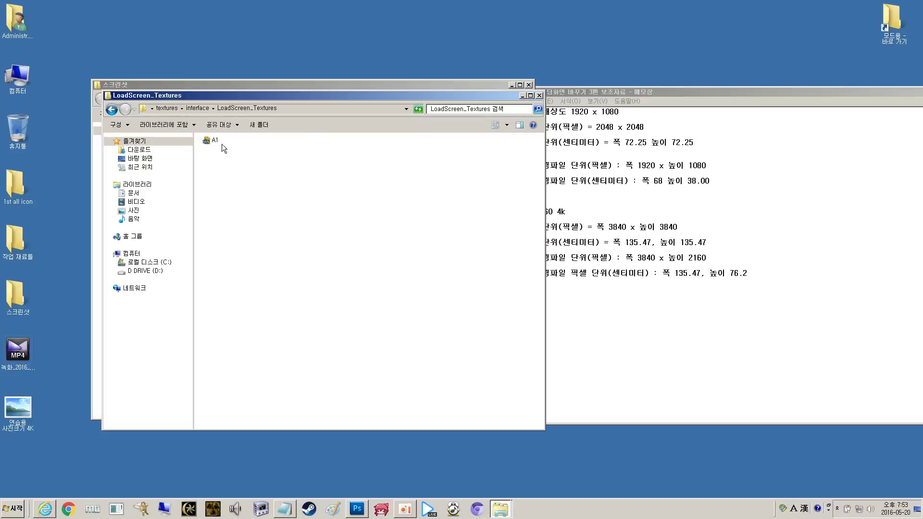
pyautogui.click(222, 142)
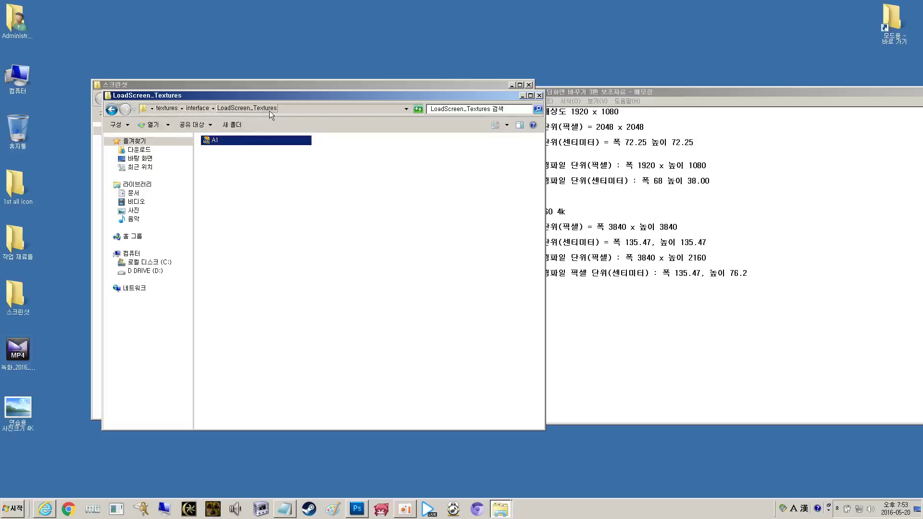
pyautogui.click(253, 171)
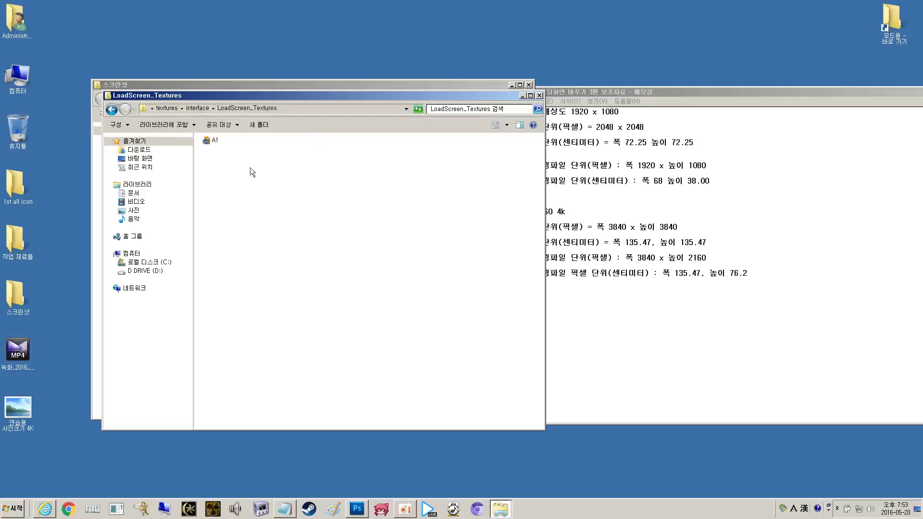
pyautogui.click(217, 143)
pyautogui.click(218, 153)
pyautogui.click(288, 106)
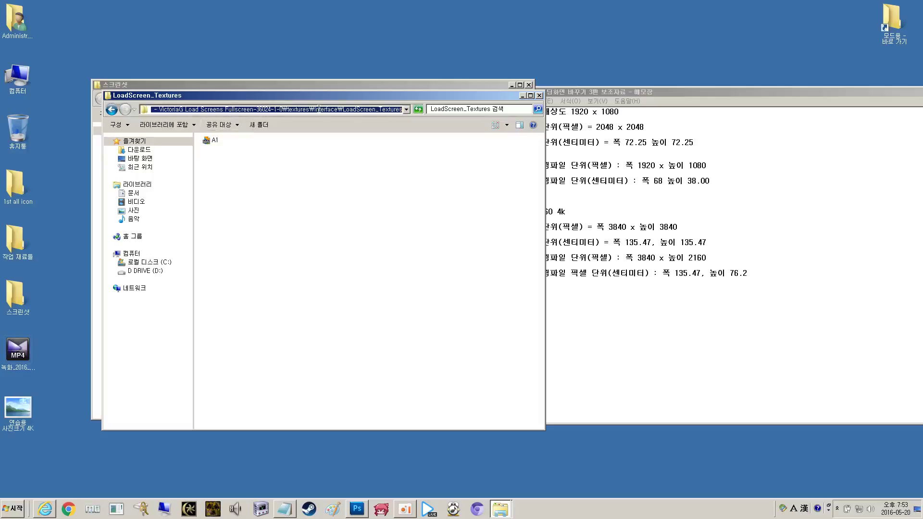
pyautogui.click(345, 109)
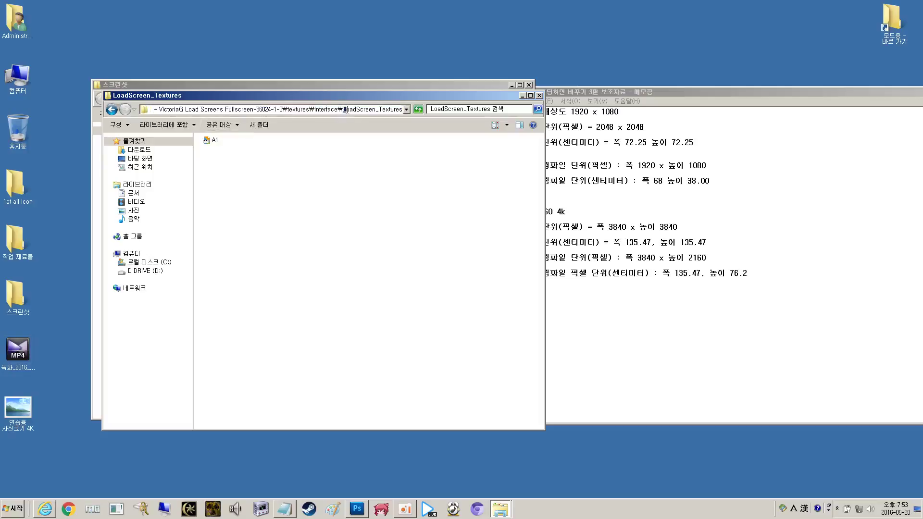
pyautogui.moveTo(343, 109); pyautogui.dragTo(403, 110)
pyautogui.moveTo(314, 109); pyautogui.dragTo(404, 110)
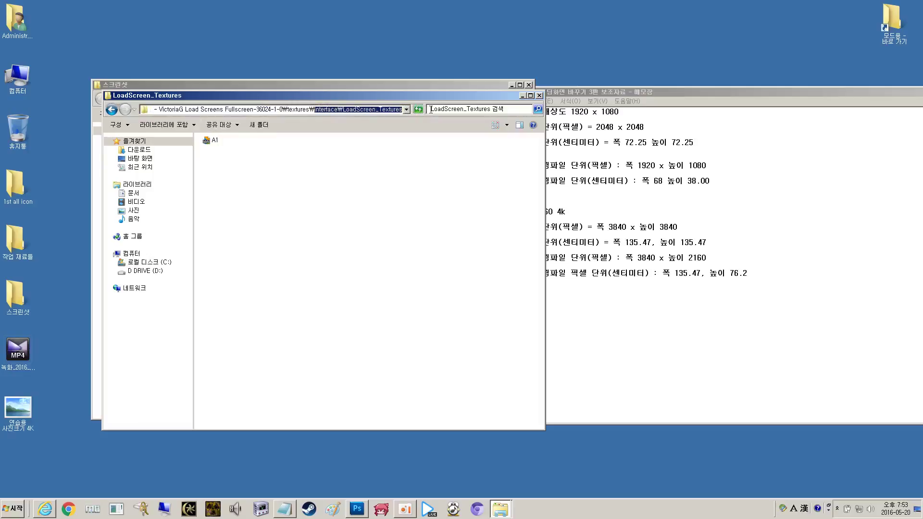
pyautogui.click(335, 151)
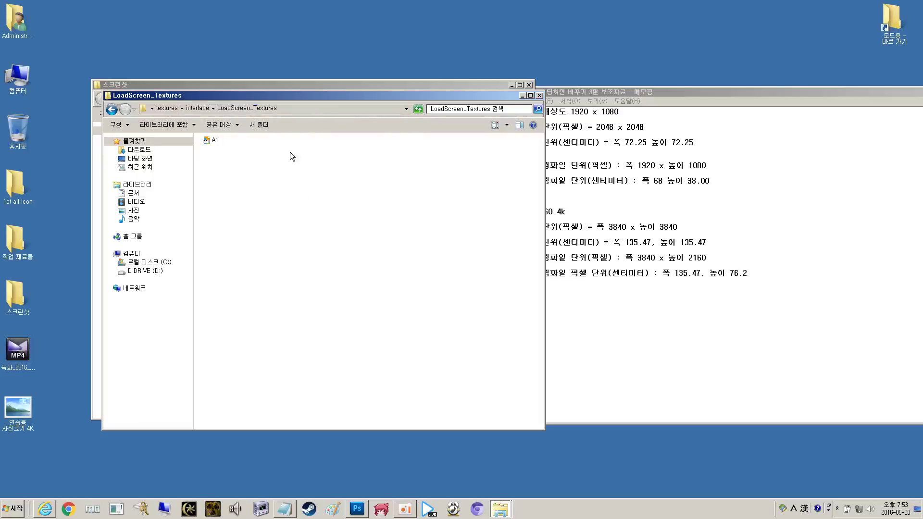
# - Copy the textures\interface\LoadScreen_Textures portion of the folder's path
pyautogui.click(324, 109)
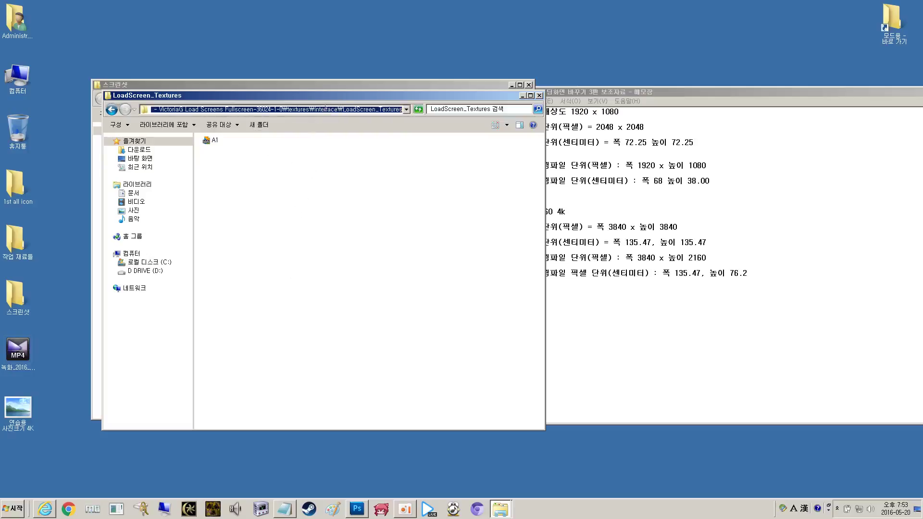
pyautogui.click(324, 109)
pyautogui.moveTo(287, 109); pyautogui.dragTo(432, 112)
pyautogui.hotkey('ctrl', 'c')
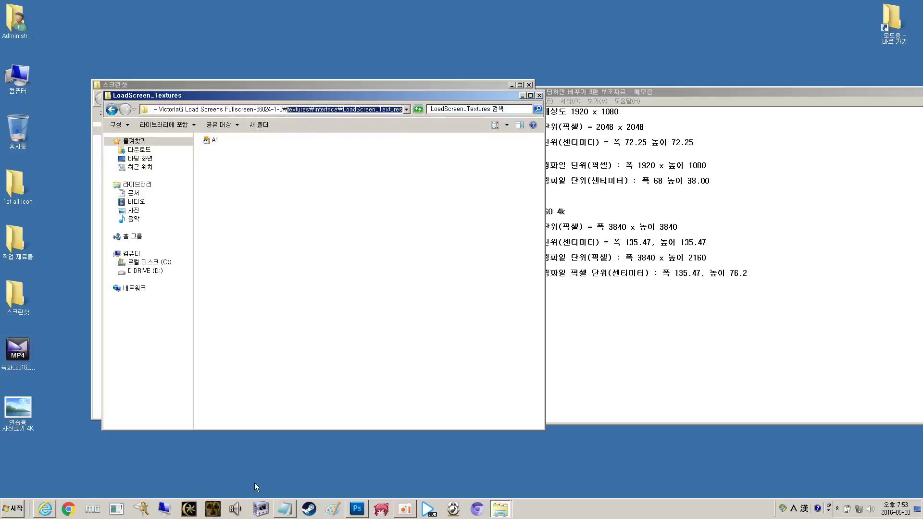
# - Close the resolution notes and paste the copied path into a blank Notepad document
pyautogui.click(285, 508)
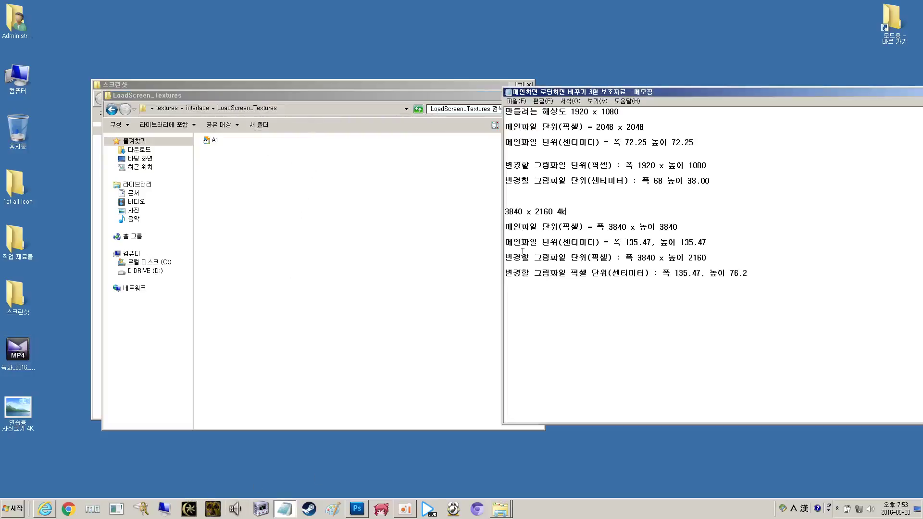
pyautogui.moveTo(861, 92); pyautogui.dragTo(555, 72)
pyautogui.click(657, 71)
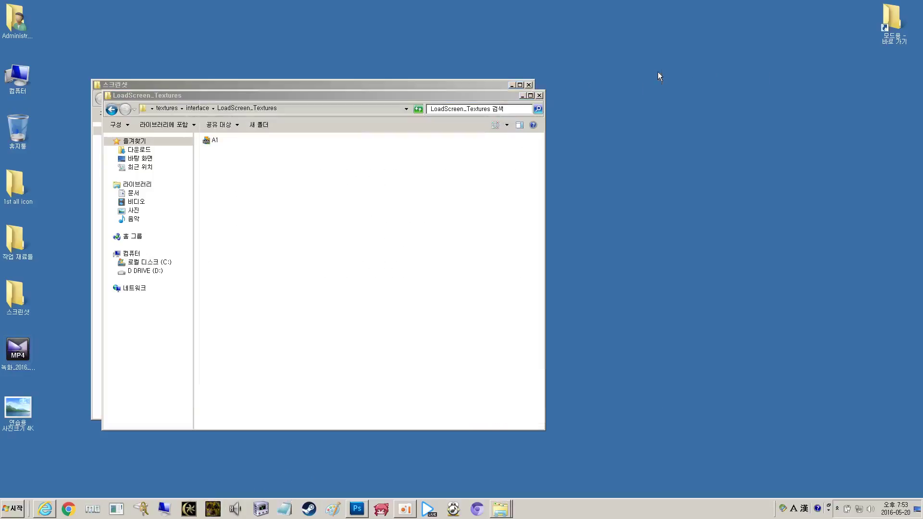
pyautogui.click(285, 509)
pyautogui.hotkey('ctrl', 'v')
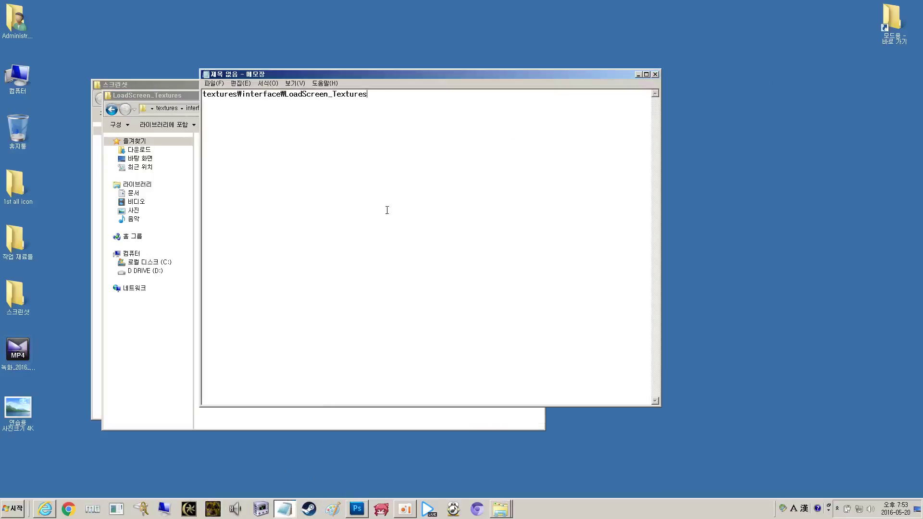
# - Return to the VictoriaG Load Screens mod folder in Explorer and open its meshes\LoadScreens subfolder
pyautogui.click(166, 332)
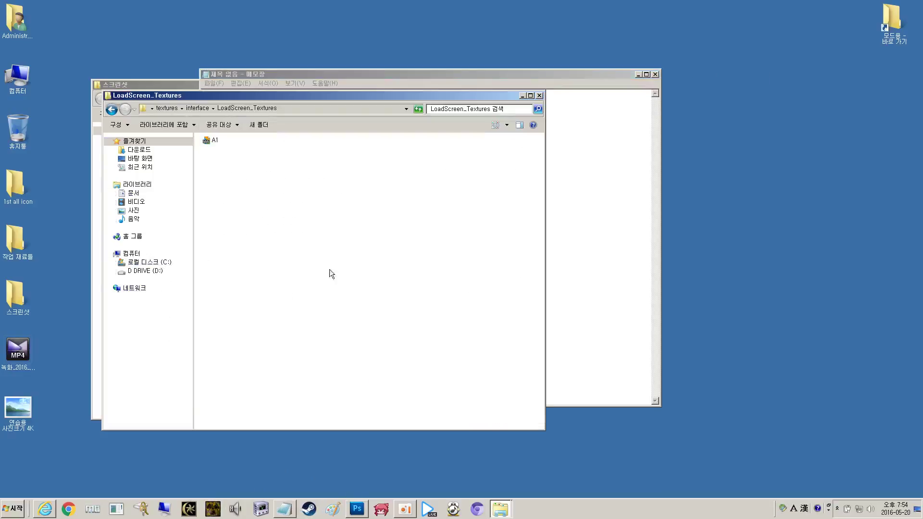
pyautogui.click(113, 109)
pyautogui.click(114, 110)
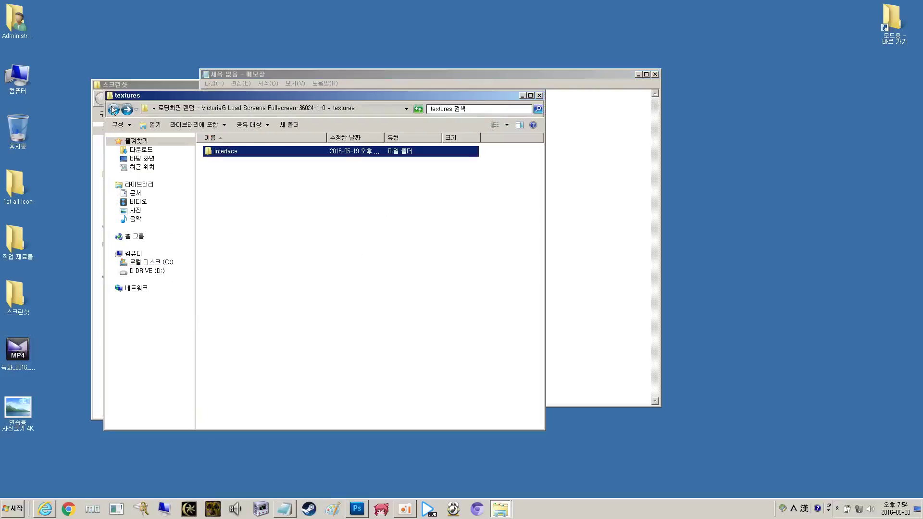
pyautogui.click(113, 110)
pyautogui.doubleClick(231, 151)
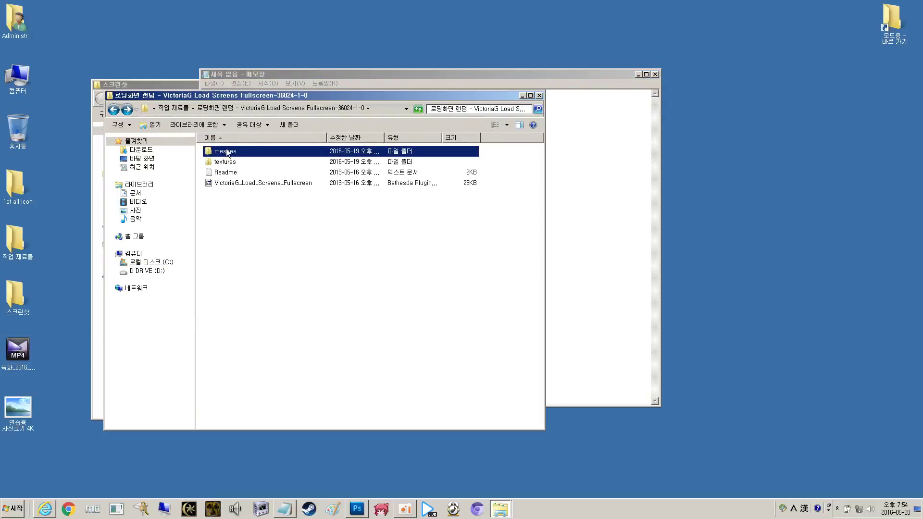
pyautogui.click(241, 151)
pyautogui.doubleClick(241, 151)
pyautogui.click(234, 141)
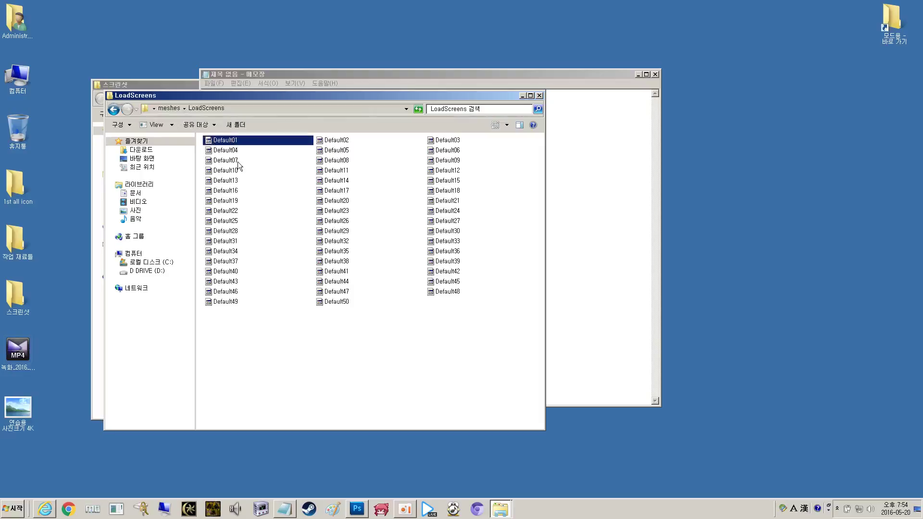
pyautogui.click(228, 164)
pyautogui.click(225, 150)
pyautogui.click(229, 143)
pyautogui.click(226, 151)
pyautogui.click(230, 143)
pyautogui.click(227, 151)
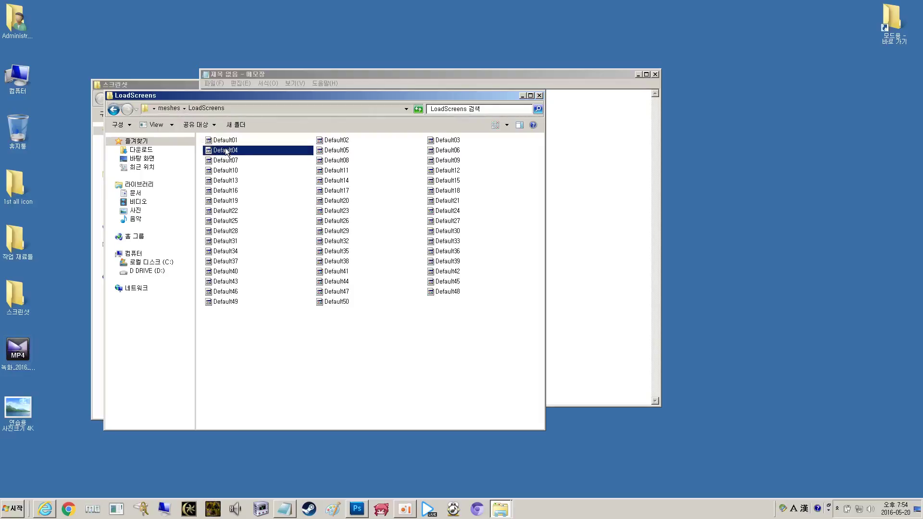
pyautogui.click(228, 142)
pyautogui.click(226, 151)
pyautogui.click(229, 142)
pyautogui.click(227, 151)
pyautogui.click(228, 142)
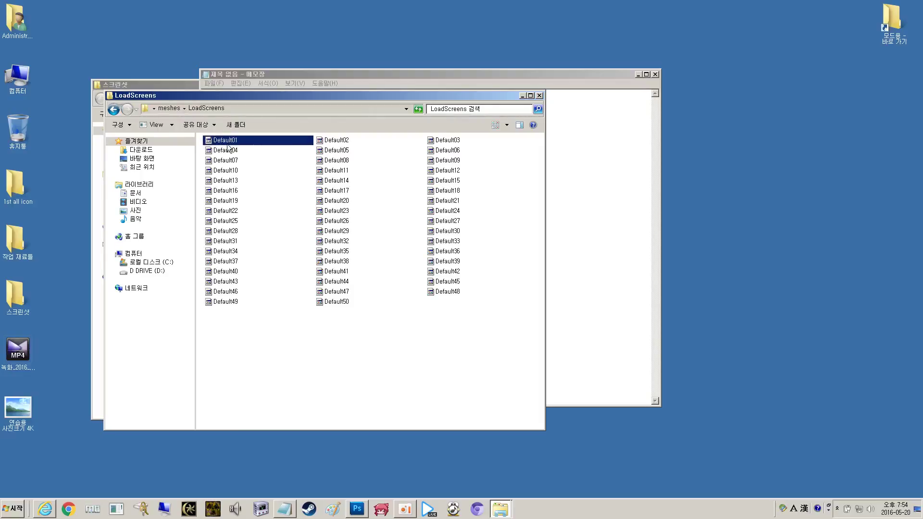
pyautogui.click(227, 151)
pyautogui.click(229, 142)
pyautogui.click(227, 151)
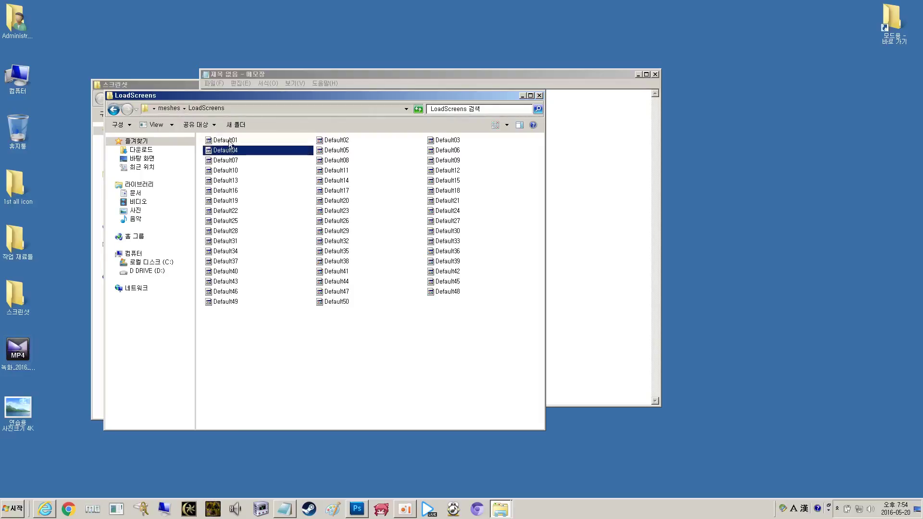
pyautogui.click(228, 141)
pyautogui.click(227, 151)
pyautogui.click(228, 142)
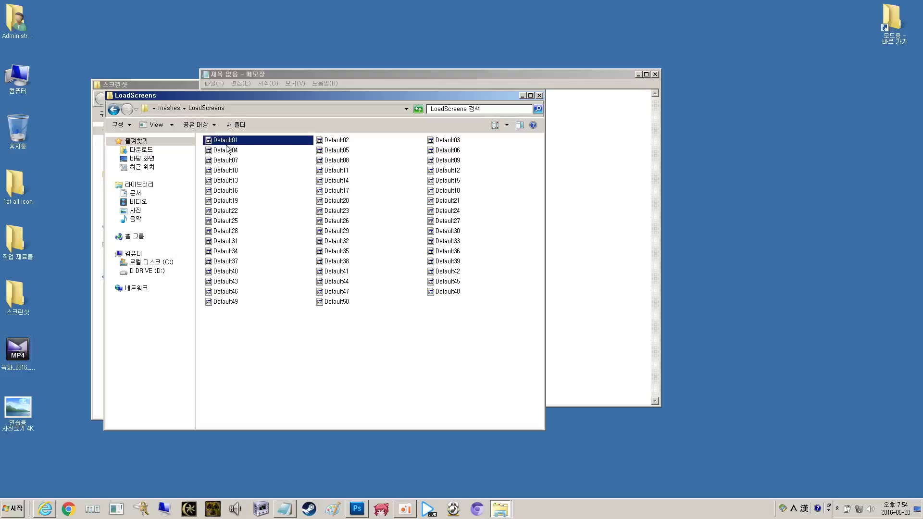
pyautogui.click(226, 150)
pyautogui.click(229, 142)
# - Switch to NifSkope and bring up its file-opening dialog
pyautogui.click(252, 474)
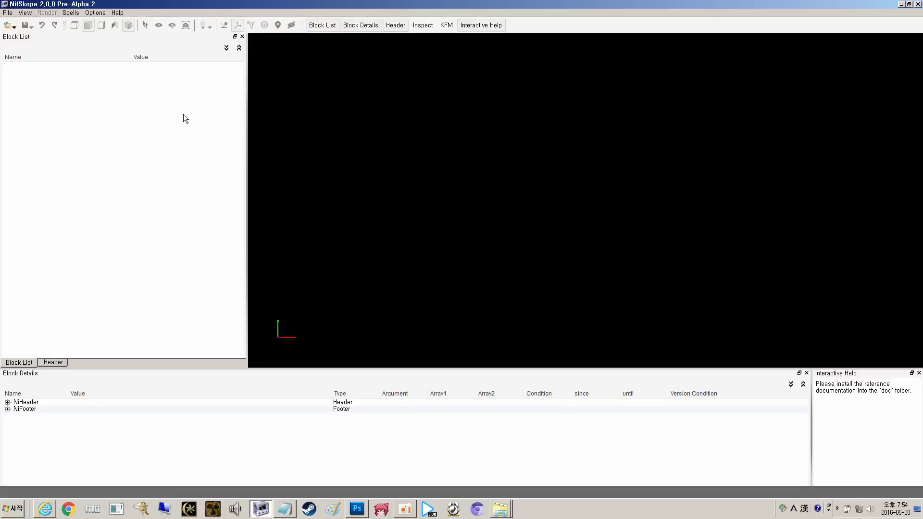
pyautogui.click(8, 13)
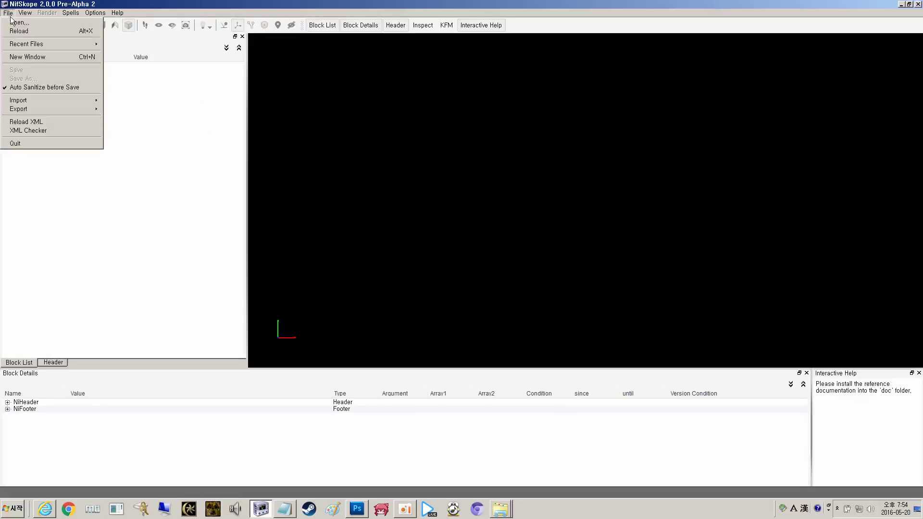
pyautogui.click(8, 14)
pyautogui.click(8, 15)
pyautogui.click(13, 23)
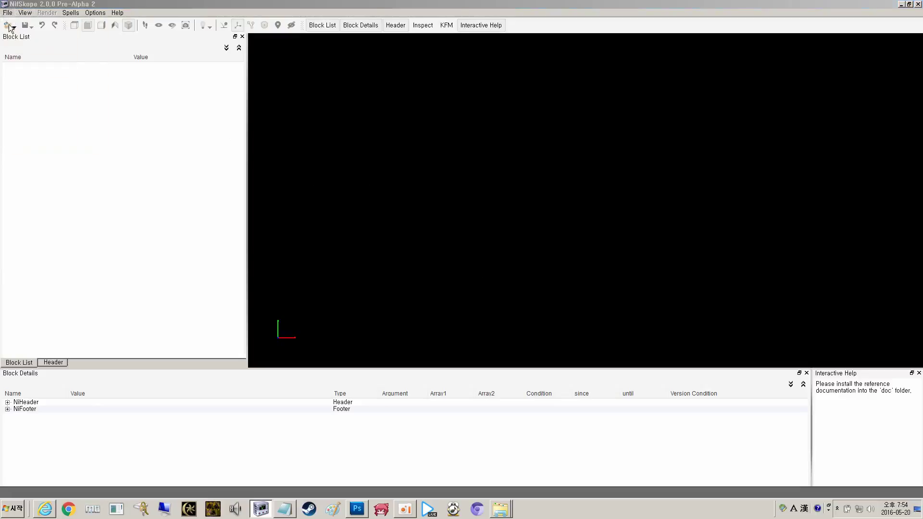
# - Browse from the desktop's 작업 재료들 folder to the VictoriaG mod's meshes\LoadScreens folder
pyautogui.click(38, 79)
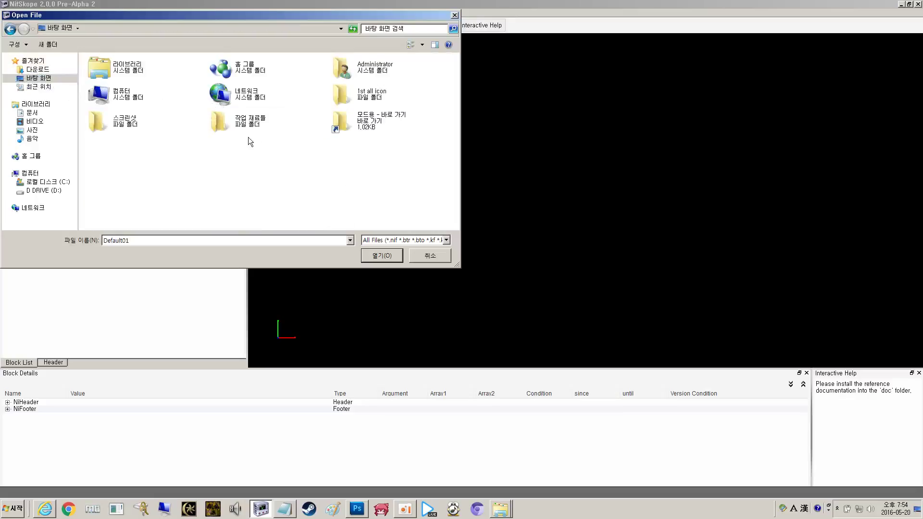
pyautogui.doubleClick(248, 122)
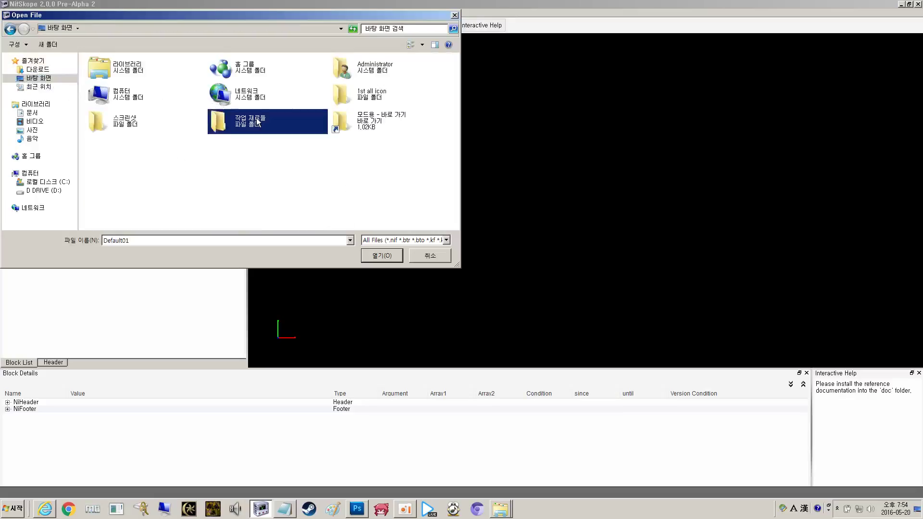
pyautogui.doubleClick(116, 83)
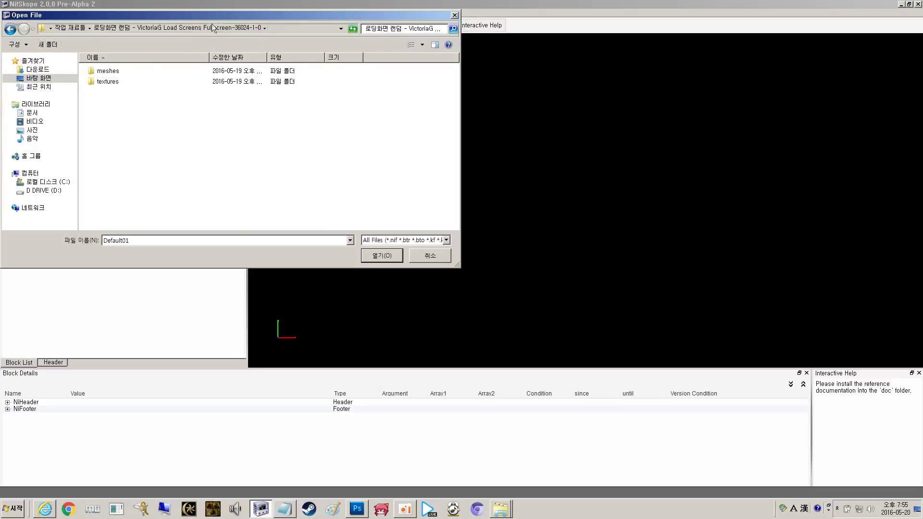
pyautogui.click(9, 29)
pyautogui.doubleClick(122, 80)
pyautogui.click(108, 71)
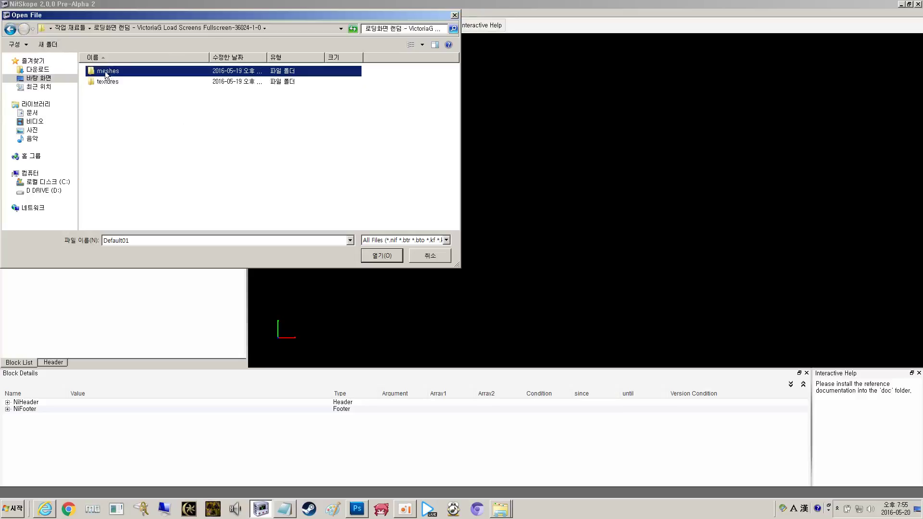
pyautogui.doubleClick(105, 71)
pyautogui.doubleClick(113, 71)
# - Load the Default01 mesh from the LoadScreens folder
pyautogui.click(118, 75)
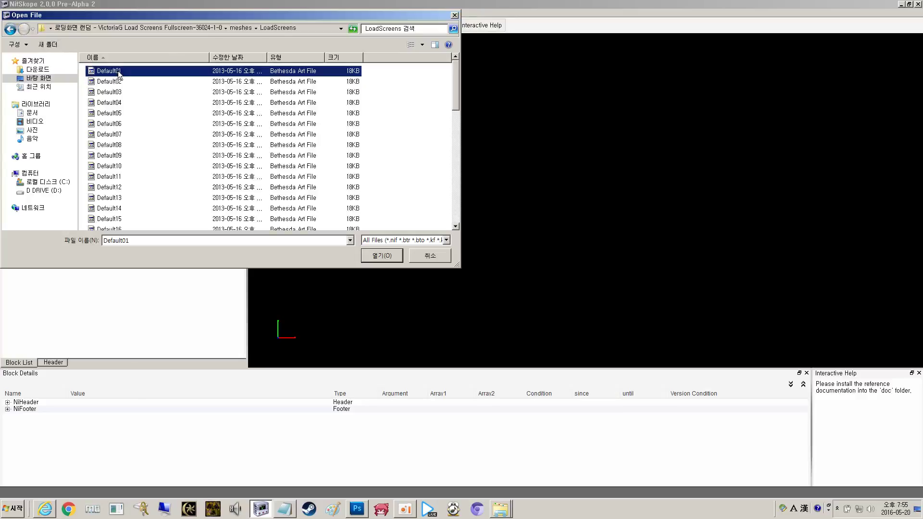
pyautogui.click(114, 80)
pyautogui.click(114, 71)
pyautogui.click(114, 82)
pyautogui.click(113, 72)
pyautogui.doubleClick(120, 72)
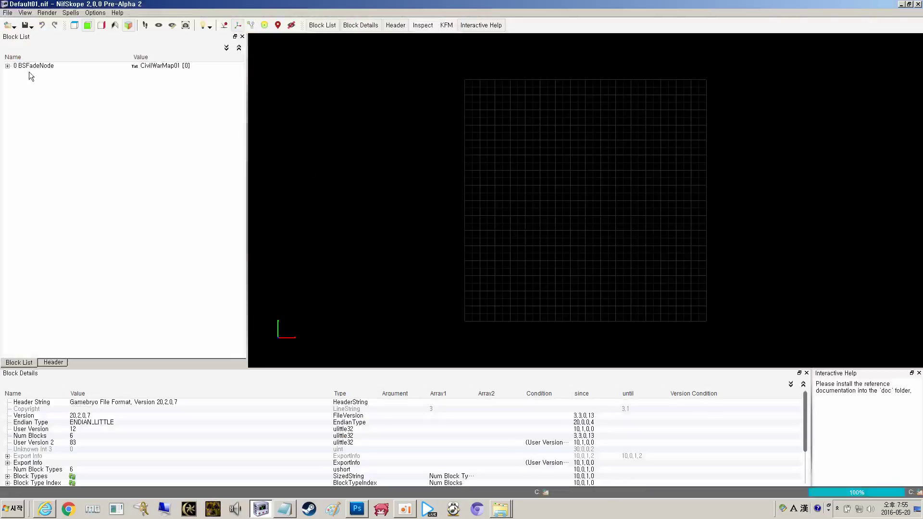
# - Expand BSFadeNode, NiTriShape and BSLightingShaderProperty, and select the BSShaderTextureSet block to show its texture paths
pyautogui.click(8, 67)
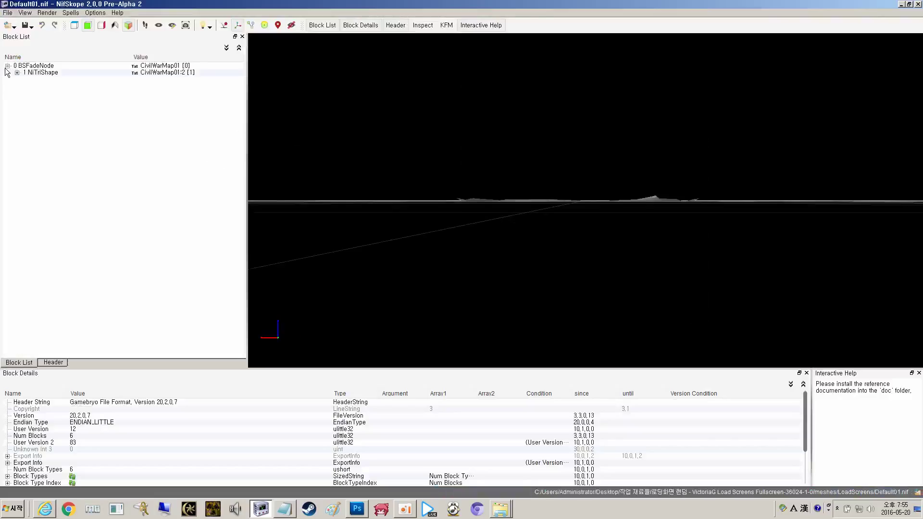
pyautogui.click(17, 73)
pyautogui.click(26, 86)
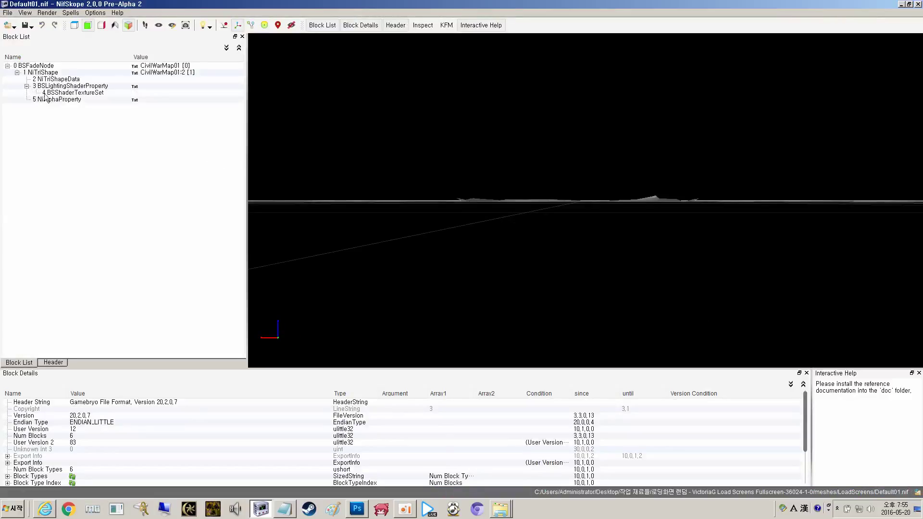
pyautogui.click(44, 94)
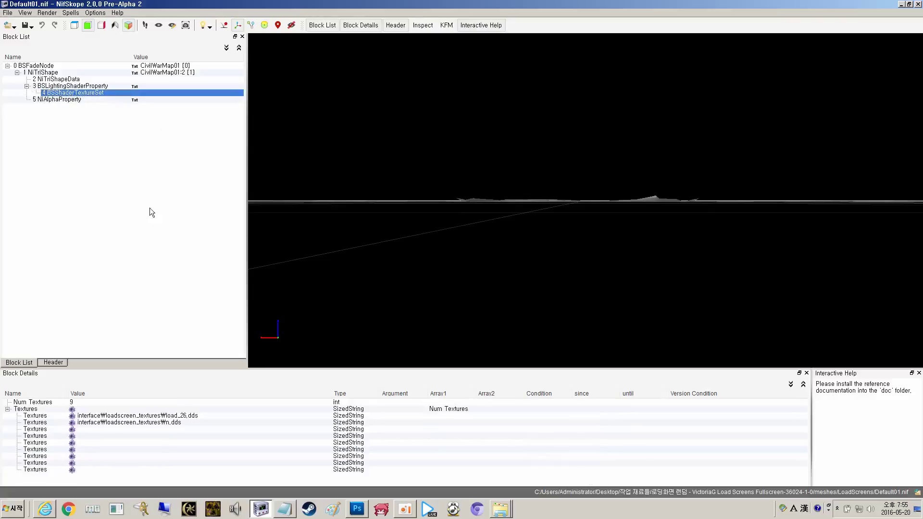
# - Select the first texture path entry, load_26.dds, in the BSShaderTextureSet block
pyautogui.doubleClick(100, 93)
pyautogui.click(149, 185)
pyautogui.click(100, 417)
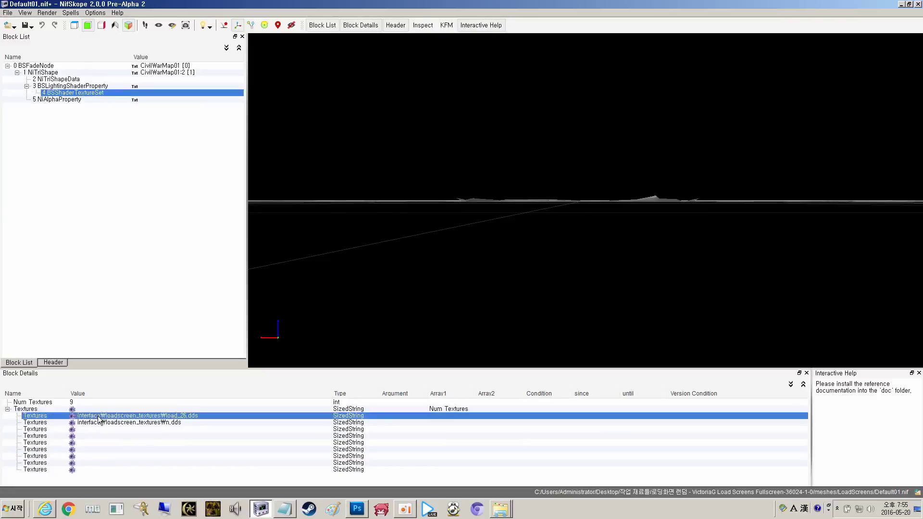
pyautogui.click(124, 455)
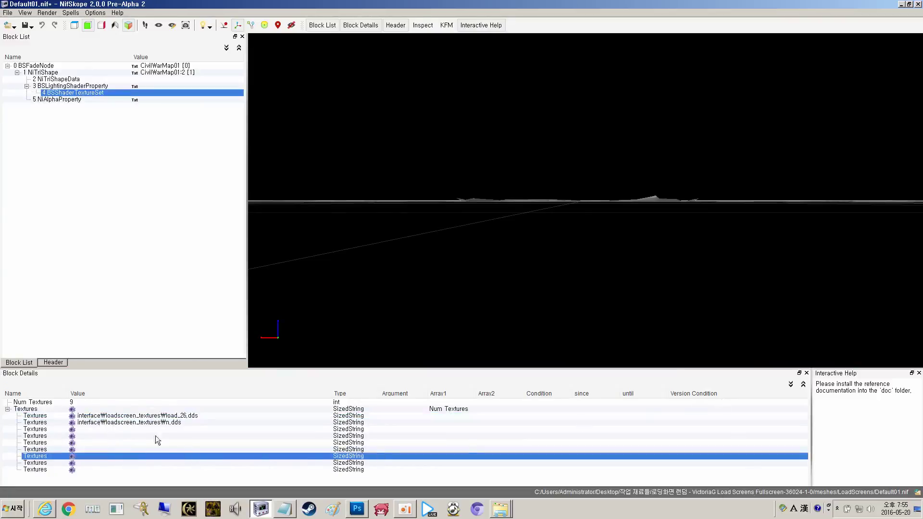
pyautogui.click(109, 416)
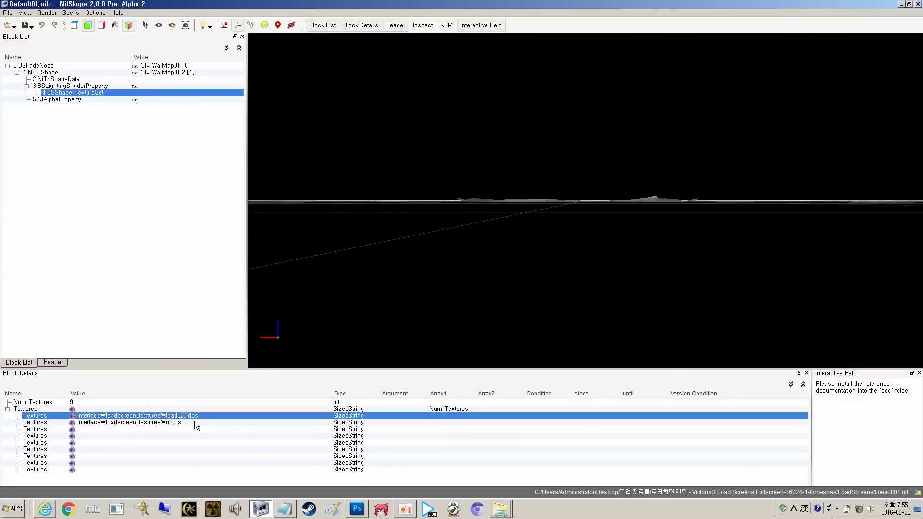
# - Switch to Notepad and append \A1.dds to the textures\interface\LoadScreen_Textures path
pyautogui.click(291, 509)
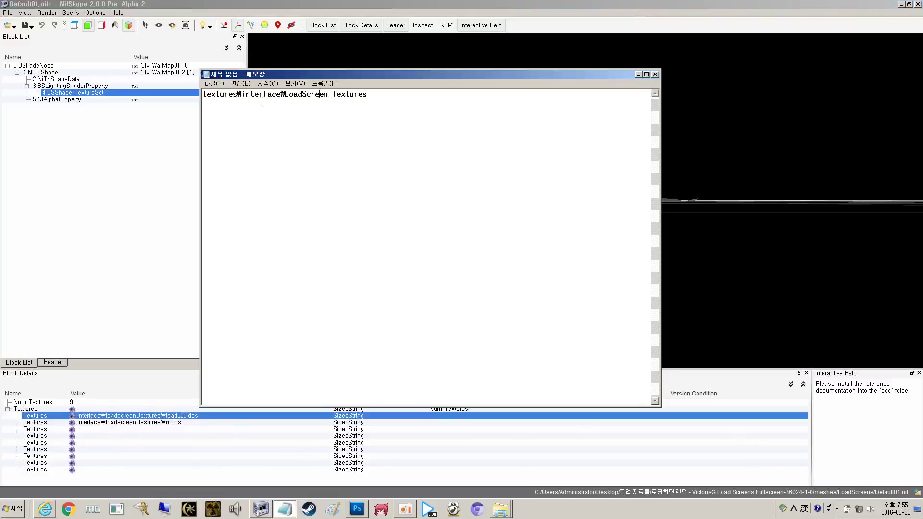
pyautogui.moveTo(241, 95); pyautogui.dragTo(377, 95)
pyautogui.click(394, 95)
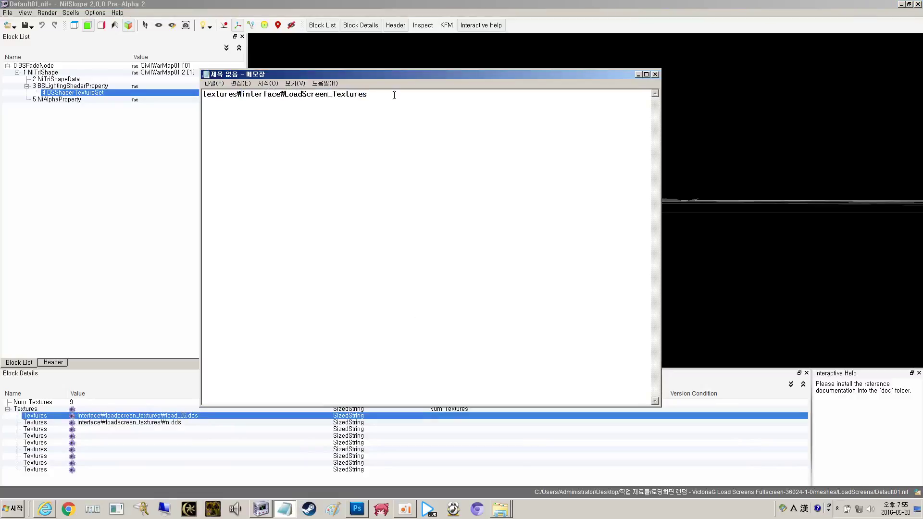
pyautogui.write('\\')
pyautogui.write('A1.DD')
pyautogui.write('S')
pyautogui.press('BackSpace')
pyautogui.press('BackSpace')
pyautogui.press('BackSpace')
pyautogui.write('dds')
# - Copy the interface\LoadScreen_Textures\A1.dds portion of the path, leaving out the leading textures folder
pyautogui.hotkey('shift', 'Home')
pyautogui.hotkey('shift', 'Right')
pyautogui.hotkey('shift', 'Right')
pyautogui.hotkey('shift', 'Right')
pyautogui.hotkey('shift', 'Right')
pyautogui.hotkey('shift', 'Right')
pyautogui.hotkey('shift', 'Right')
pyautogui.hotkey('shift', 'Right')
pyautogui.hotkey('shift', 'Right')
pyautogui.hotkey('shift', 'Right')
pyautogui.hotkey('ctrl', 'c')
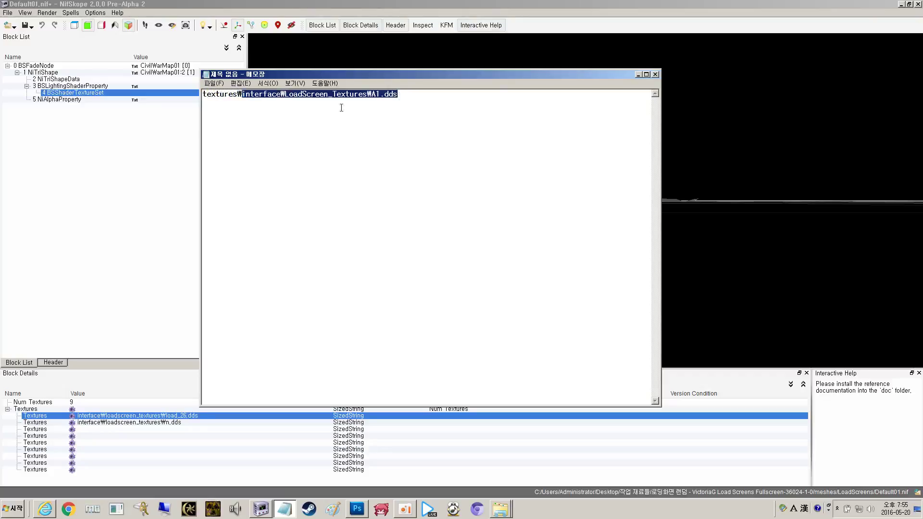
# - Switch to NifSkope and replace the first texture path with interface\LoadScreen_Textures\A1.dds
pyautogui.click(136, 197)
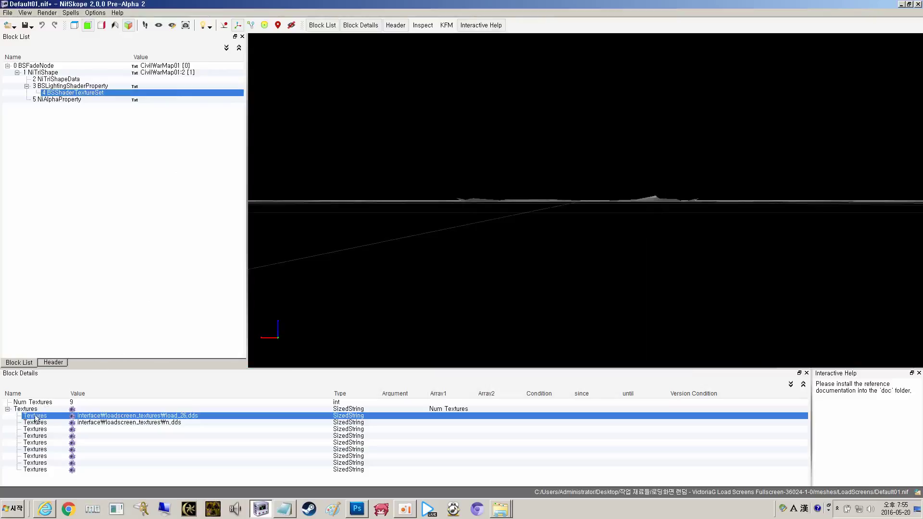
pyautogui.doubleClick(119, 418)
pyautogui.click(105, 428)
pyautogui.doubleClick(104, 417)
pyautogui.click(132, 417)
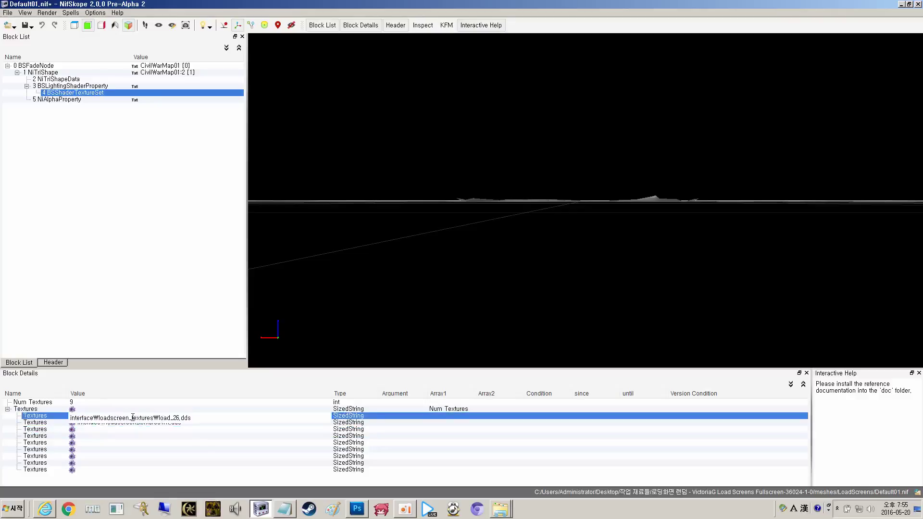
pyautogui.moveTo(192, 417); pyautogui.dragTo(70, 418)
pyautogui.hotkey('ctrl', 'v')
pyautogui.click(147, 431)
pyautogui.click(133, 425)
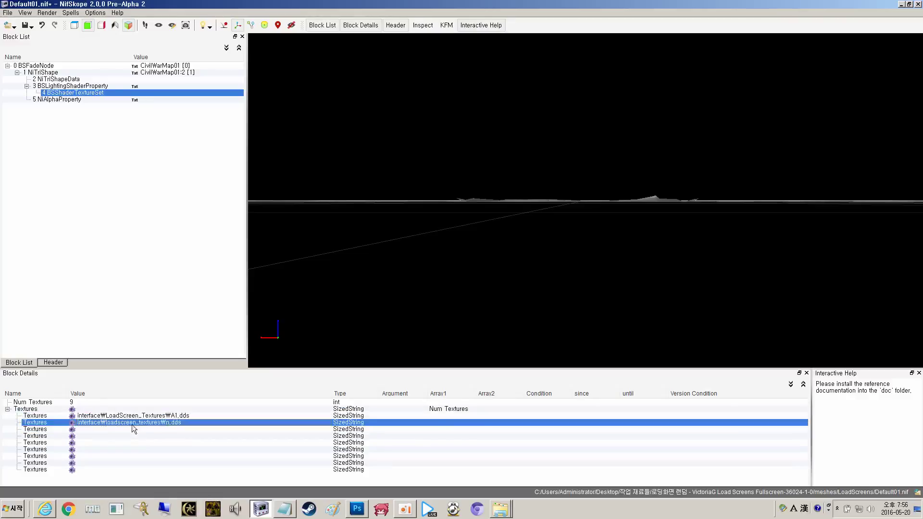
pyautogui.click(130, 417)
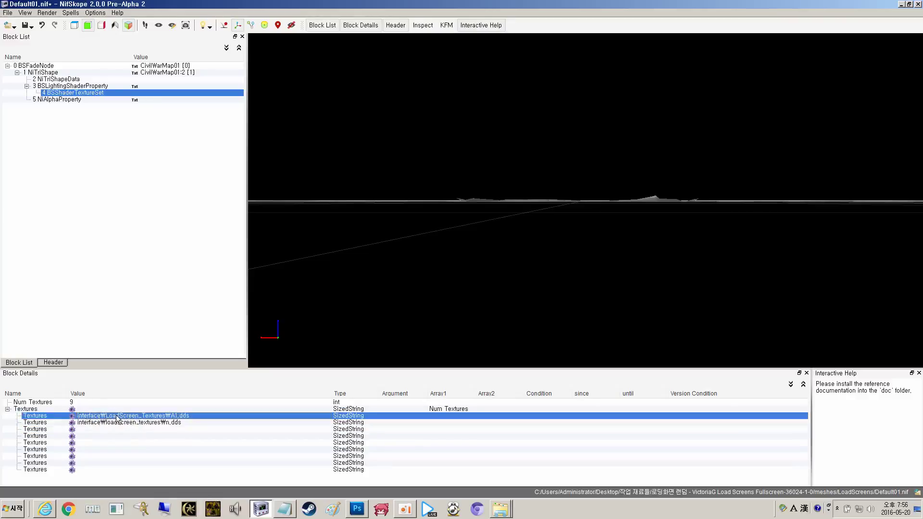
pyautogui.click(149, 422)
pyautogui.click(116, 417)
# - Switch to File Explorer, go to the mod's textures\interface folder and rename its LoadScreen_Textures folder to A
pyautogui.moveTo(500, 509)
pyautogui.click(495, 486)
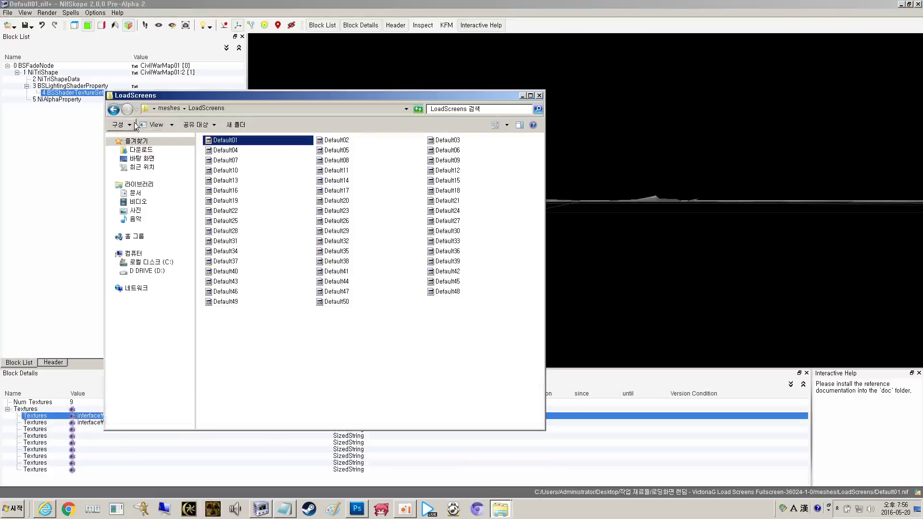
pyautogui.click(113, 109)
pyautogui.click(113, 109)
pyautogui.click(250, 162)
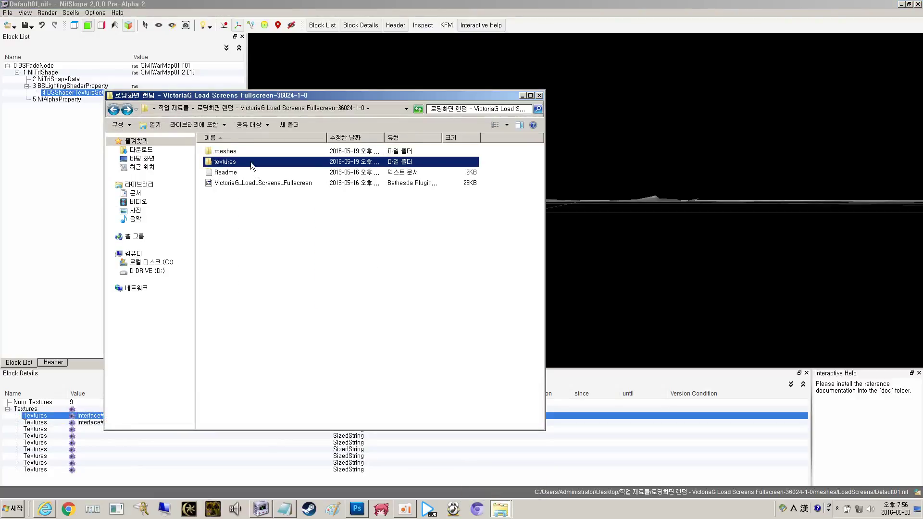
pyautogui.doubleClick(250, 161)
pyautogui.doubleClick(252, 152)
pyautogui.click(258, 151)
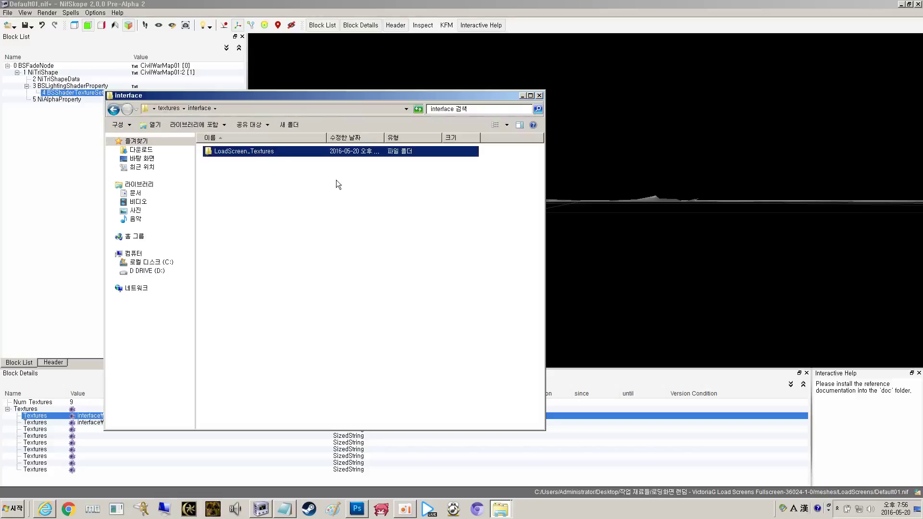
pyautogui.write('A')
pyautogui.press('Return')
# - Show the interface folder's full path, then open folder A and preview the A1 image
pyautogui.click(243, 109)
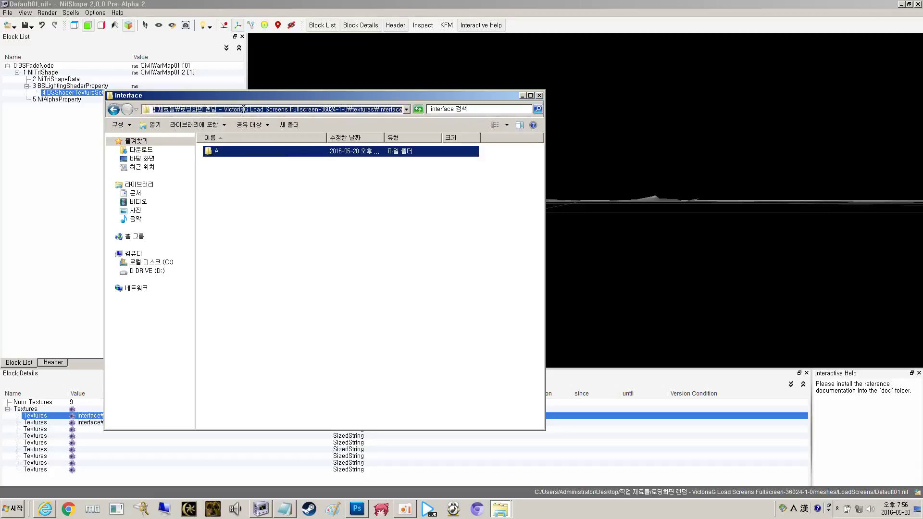
pyautogui.click(346, 108)
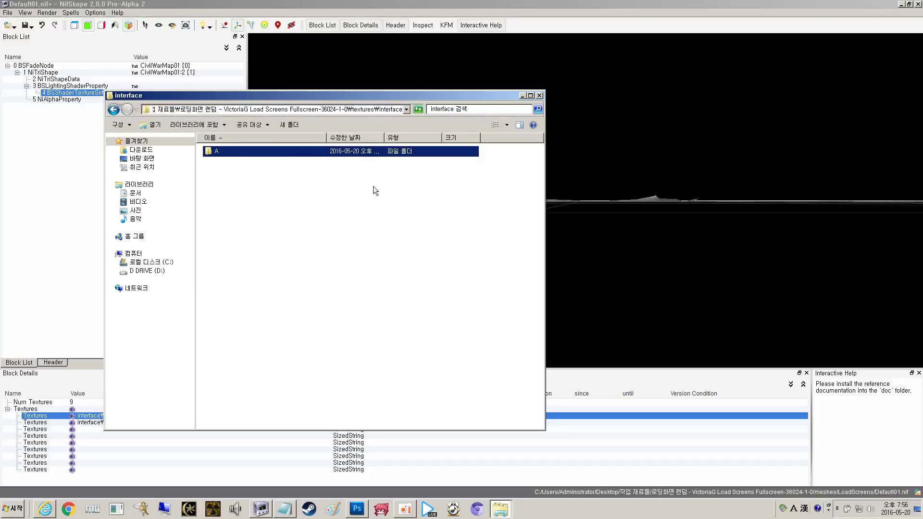
pyautogui.doubleClick(307, 154)
pyautogui.doubleClick(308, 154)
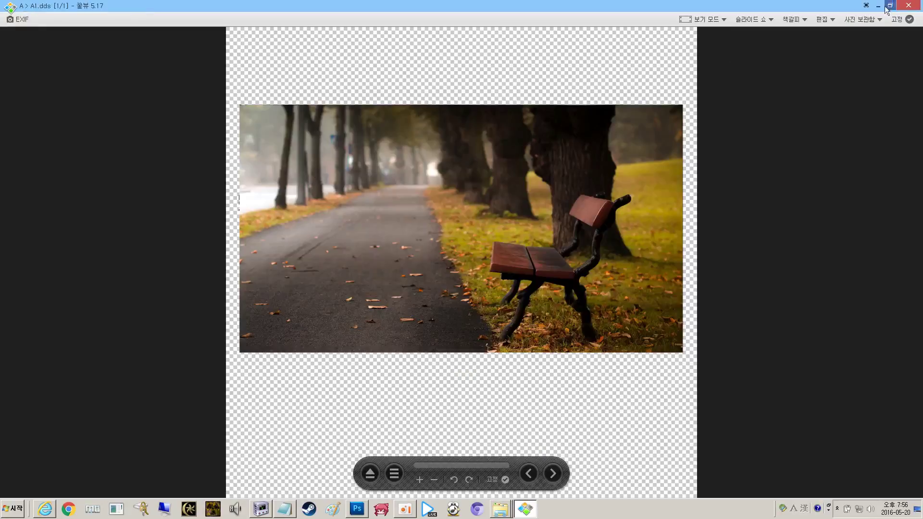
pyautogui.click(908, 6)
# - Show the full path of folder A and highlight its interface\A portion
pyautogui.click(247, 108)
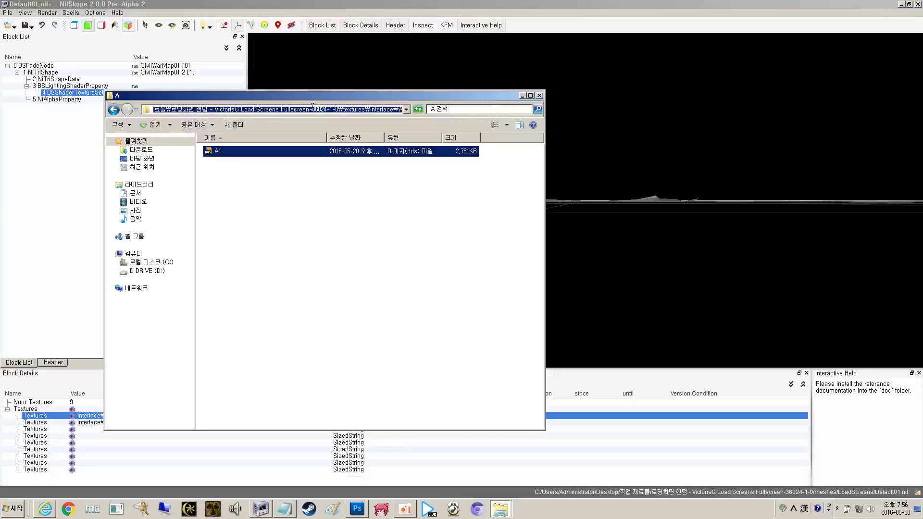
pyautogui.click(310, 109)
pyautogui.moveTo(366, 109); pyautogui.dragTo(433, 110)
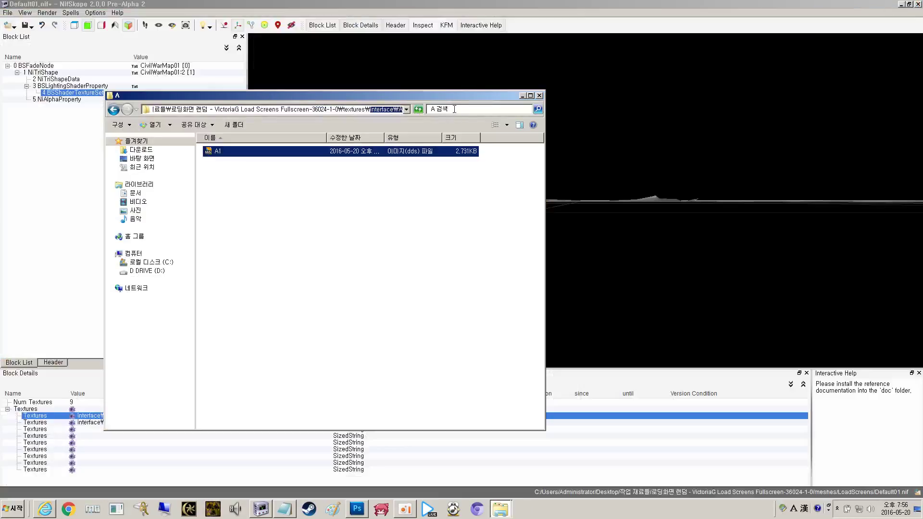
# - Switch to Notepad and replace LoadScreen_Textures with A, making the path textures\interface\A\A1.dds
pyautogui.click(56, 214)
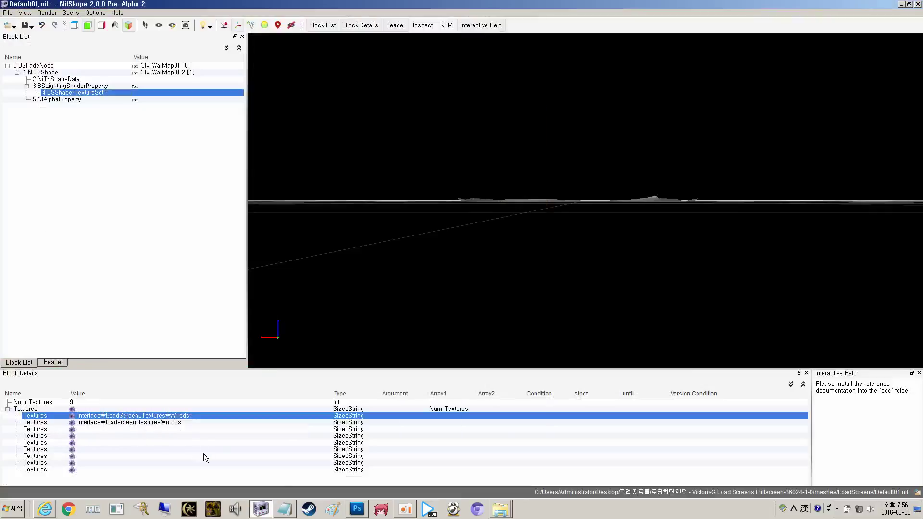
pyautogui.click(264, 511)
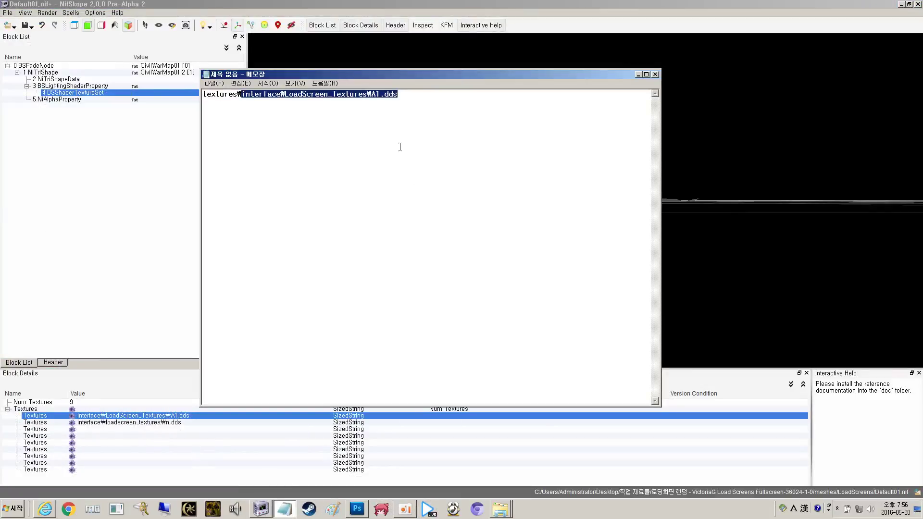
pyautogui.press('Right')
pyautogui.press('Left')
pyautogui.press('Left')
pyautogui.press('Left')
pyautogui.press('Left')
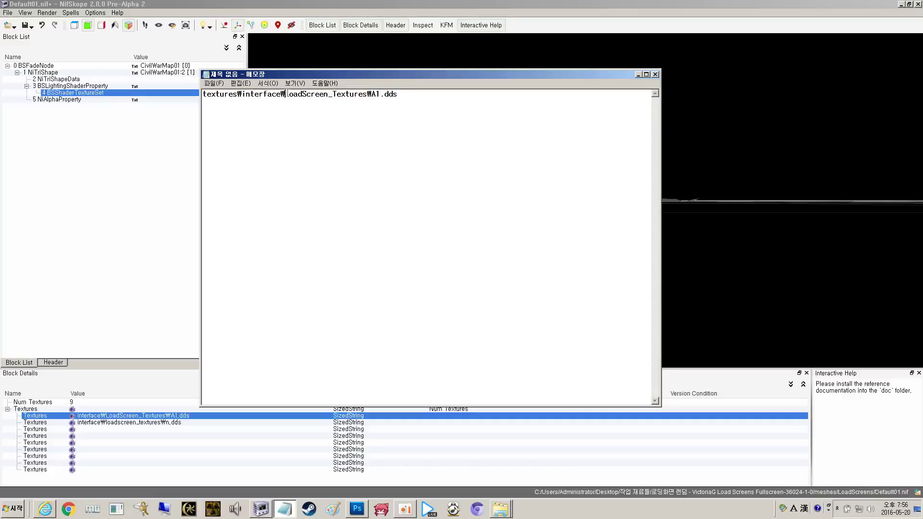
pyautogui.moveTo(284, 94); pyautogui.dragTo(367, 98)
pyautogui.write('a')
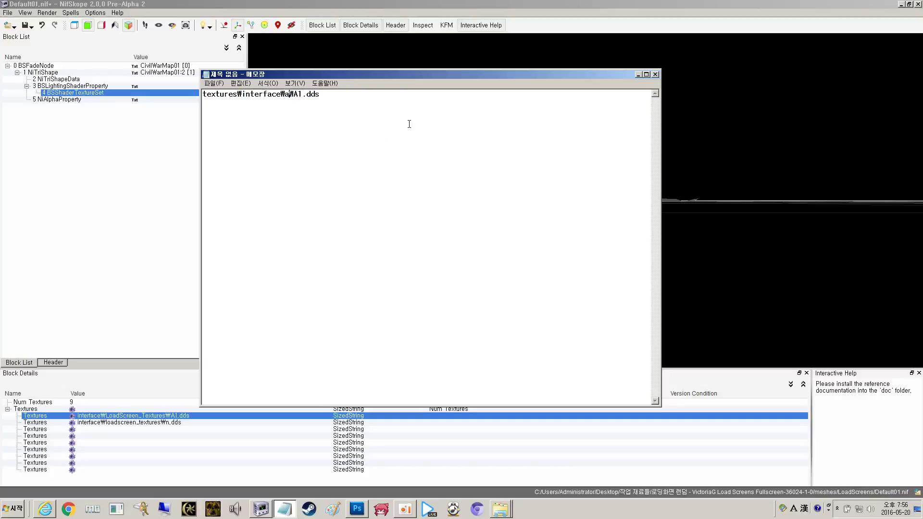
pyautogui.press('BackSpace')
pyautogui.write('A')
# - Copy the interface\A\A1.dds portion of the path
pyautogui.hotkey('ctrl', 'a')
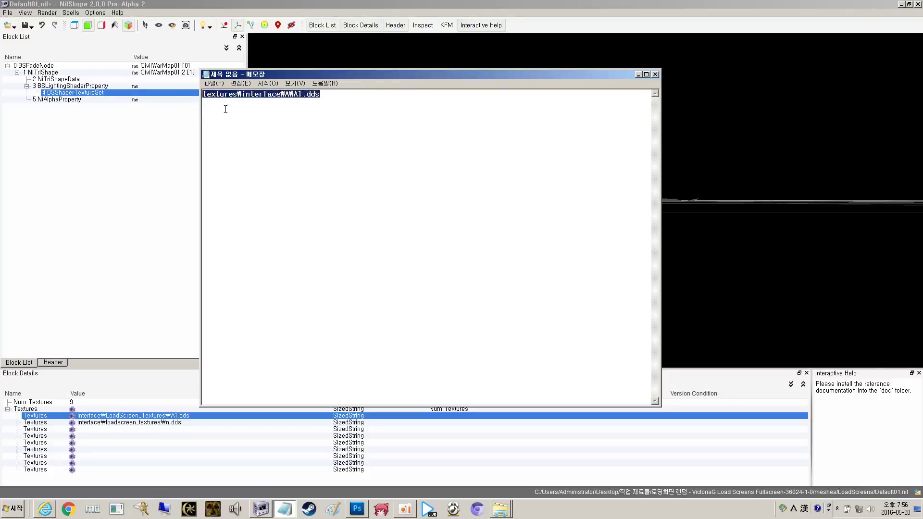
pyautogui.click(235, 94)
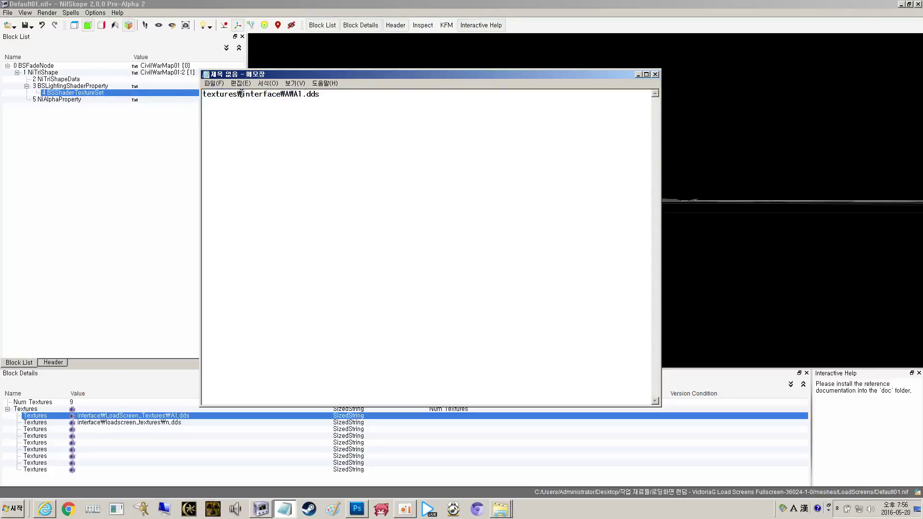
pyautogui.moveTo(242, 94); pyautogui.dragTo(325, 93)
pyautogui.hotkey('ctrl', 'c')
# - Switch to NifSkope and set the first texture path of the BSShaderTextureSet block to interface\A\A1.dds
pyautogui.click(99, 228)
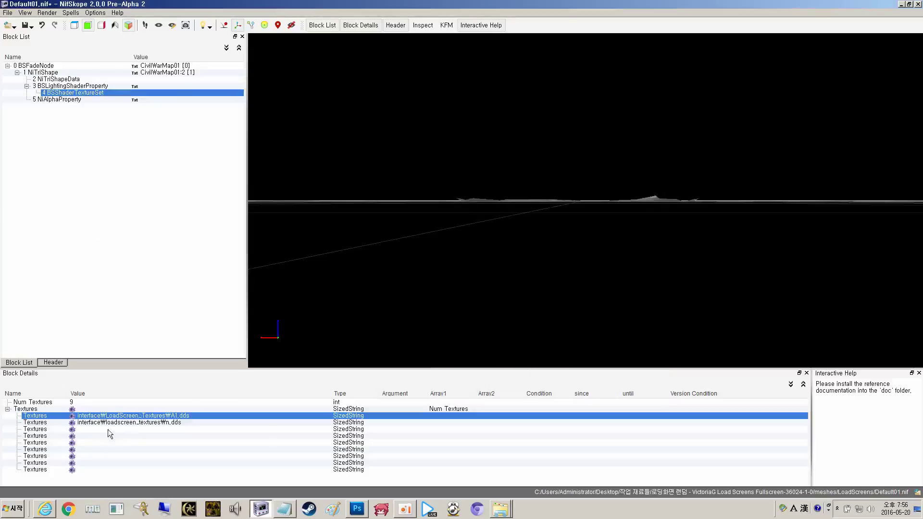
pyautogui.rightClick(109, 416)
pyautogui.click(118, 421)
pyautogui.click(117, 419)
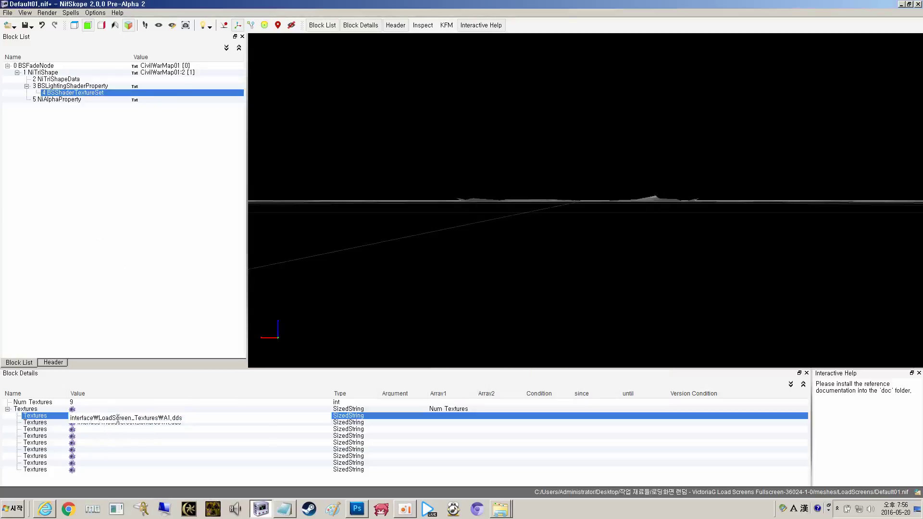
pyautogui.hotkey('shift', 'End')
pyautogui.hotkey('ctrl', 'a')
pyautogui.hotkey('ctrl', 'v')
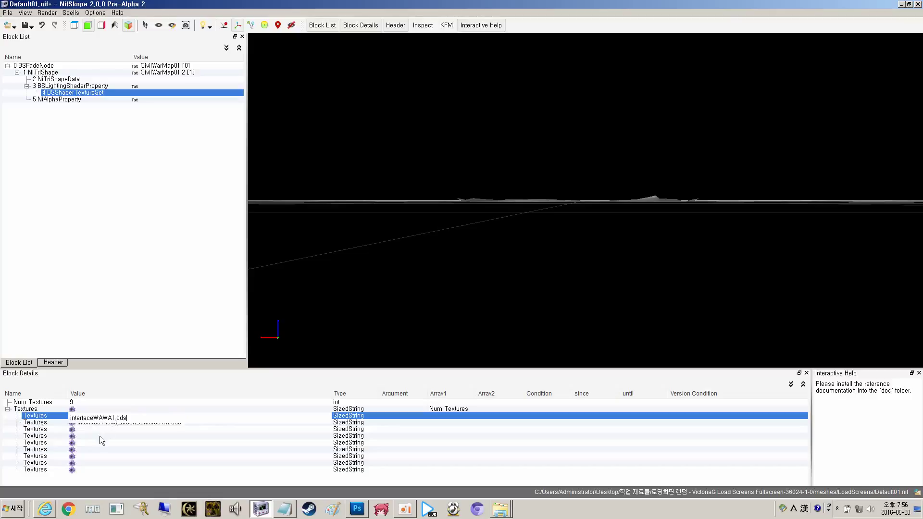
pyautogui.click(105, 423)
pyautogui.click(110, 416)
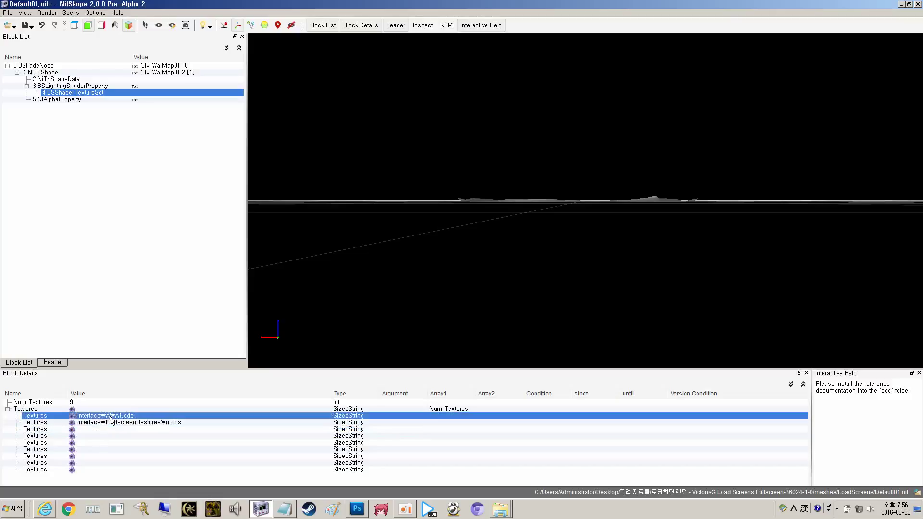
pyautogui.click(103, 422)
pyautogui.click(98, 415)
pyautogui.click(95, 422)
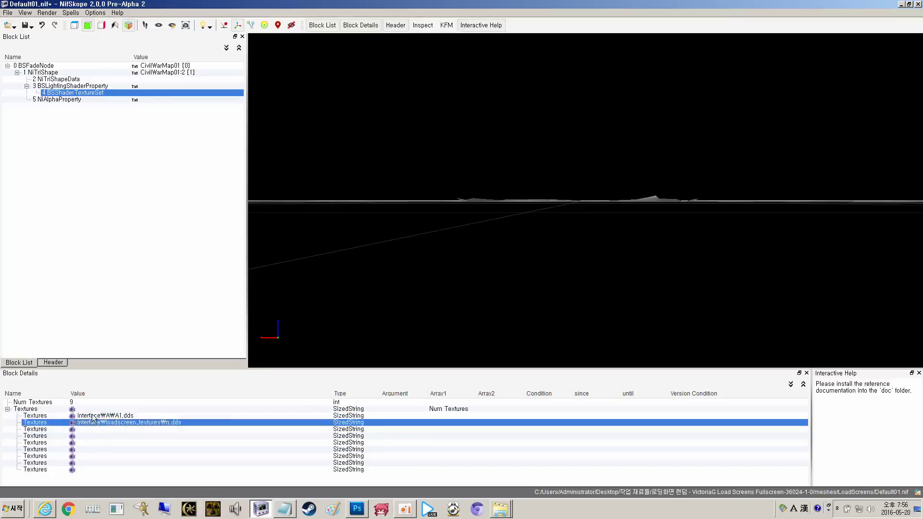
pyautogui.click(92, 415)
pyautogui.click(105, 422)
pyautogui.click(106, 416)
pyautogui.click(108, 422)
pyautogui.click(107, 415)
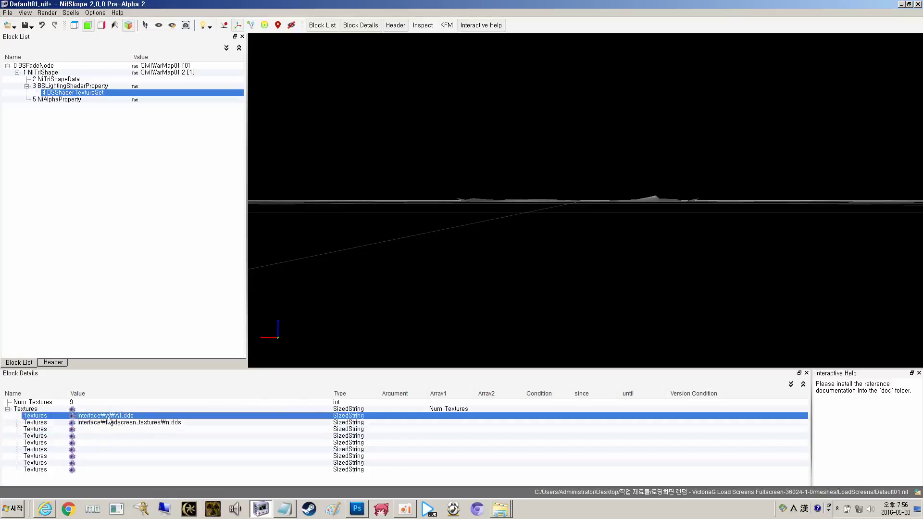
pyautogui.click(107, 421)
pyautogui.click(106, 416)
pyautogui.click(105, 422)
pyautogui.click(109, 415)
pyautogui.click(111, 422)
pyautogui.click(114, 416)
pyautogui.click(117, 422)
pyautogui.click(118, 416)
pyautogui.click(118, 422)
pyautogui.click(118, 417)
pyautogui.click(117, 422)
pyautogui.click(117, 417)
pyautogui.click(113, 423)
pyautogui.click(113, 417)
pyautogui.click(114, 422)
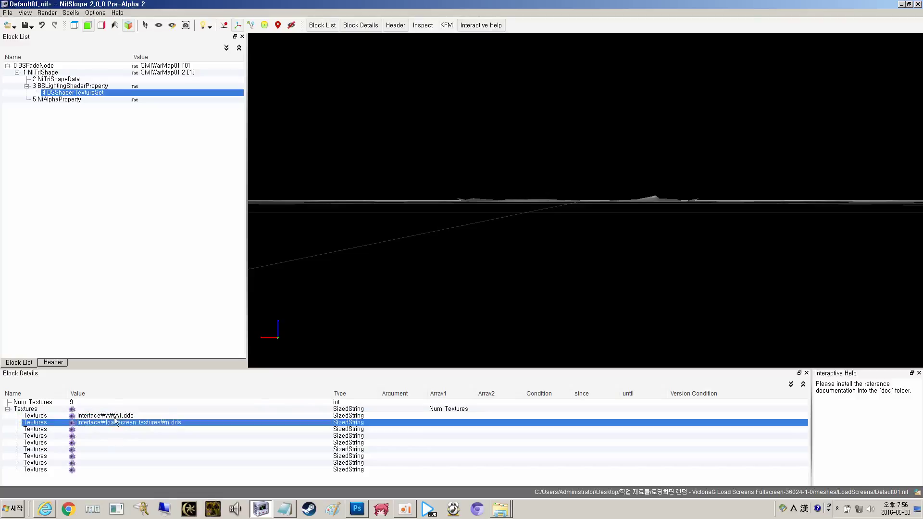
pyautogui.click(115, 417)
pyautogui.click(116, 422)
pyautogui.click(116, 416)
pyautogui.click(116, 422)
pyautogui.click(108, 416)
pyautogui.click(107, 423)
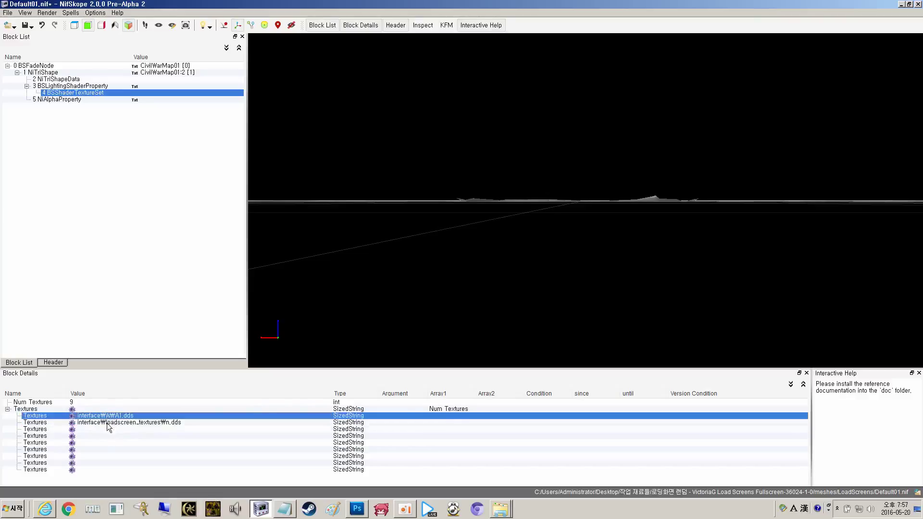
pyautogui.click(112, 416)
pyautogui.click(111, 422)
pyautogui.click(113, 416)
pyautogui.click(113, 422)
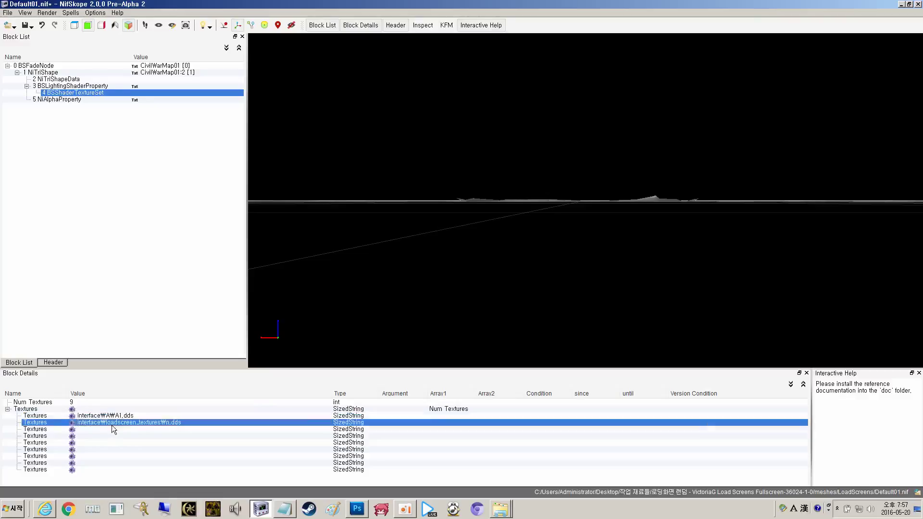
pyautogui.click(117, 416)
pyautogui.click(120, 422)
pyautogui.click(121, 416)
pyautogui.click(121, 422)
pyautogui.click(120, 417)
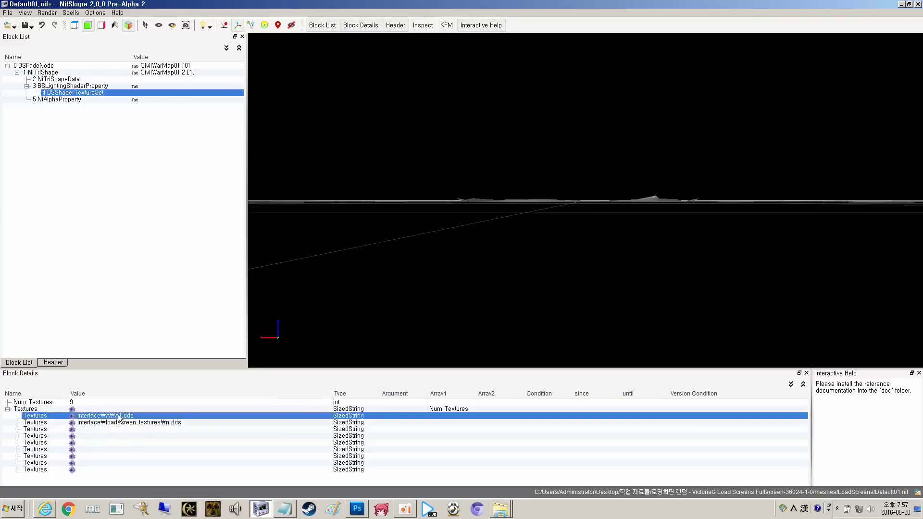
pyautogui.click(157, 422)
pyautogui.click(132, 428)
pyautogui.click(159, 422)
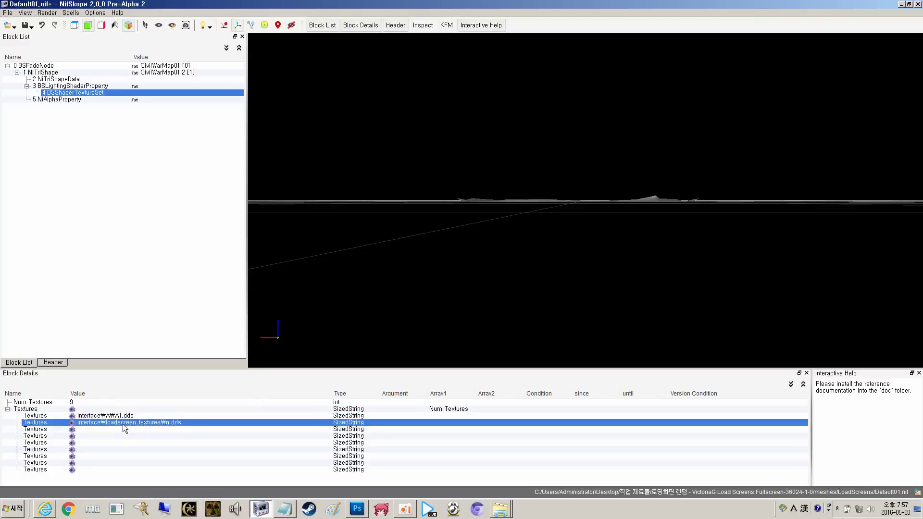
# - Set the second texture path of the BSShaderTextureSet block to interface\A\n.dds
pyautogui.click(96, 422)
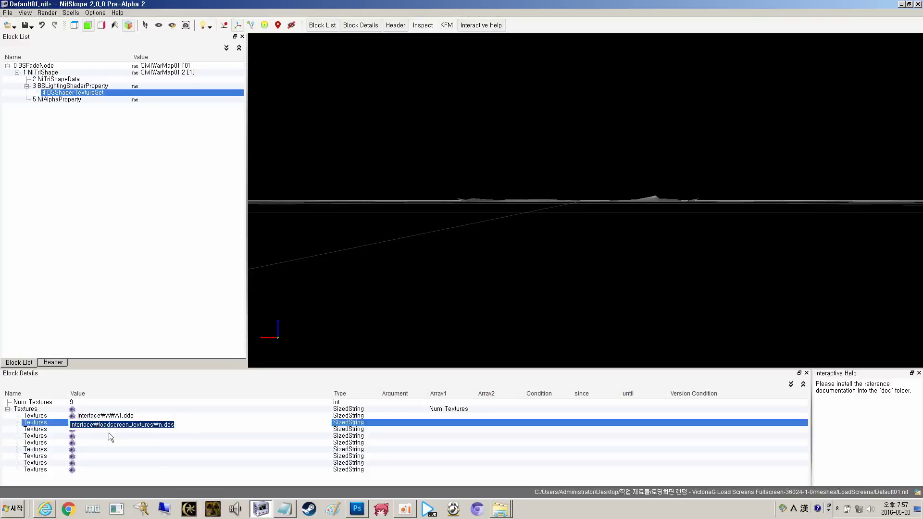
pyautogui.write('interface\\A\\A1.dds')
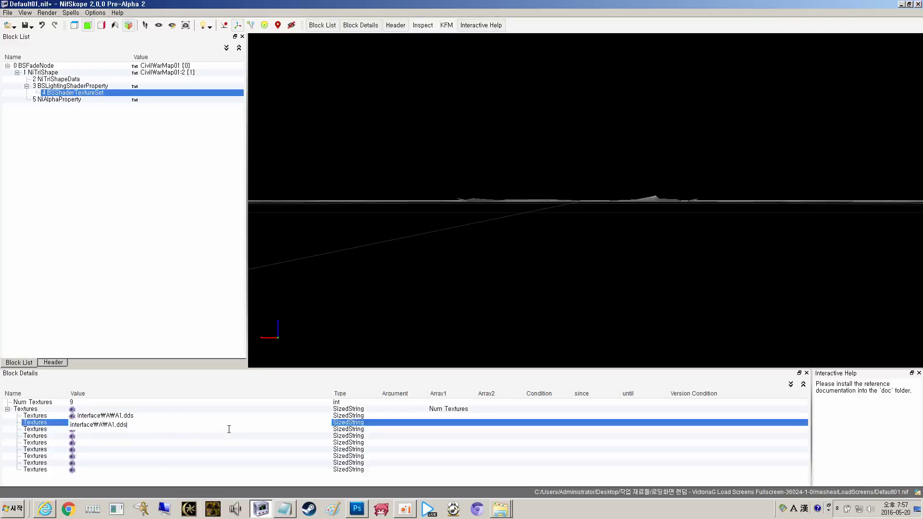
pyautogui.press('BackSpace')
pyautogui.press('BackSpace')
pyautogui.write('n')
pyautogui.press('Return')
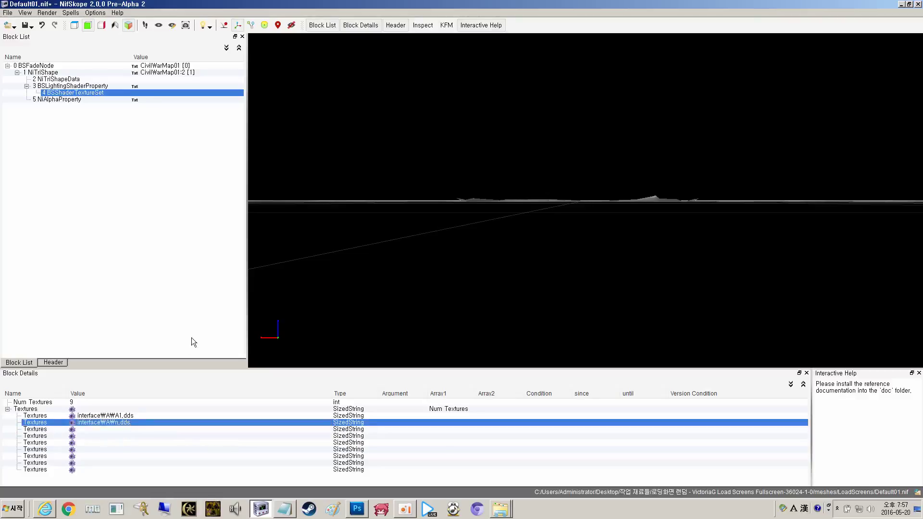
# - Save the edited Default01.nif mesh under its existing name
pyautogui.click(8, 13)
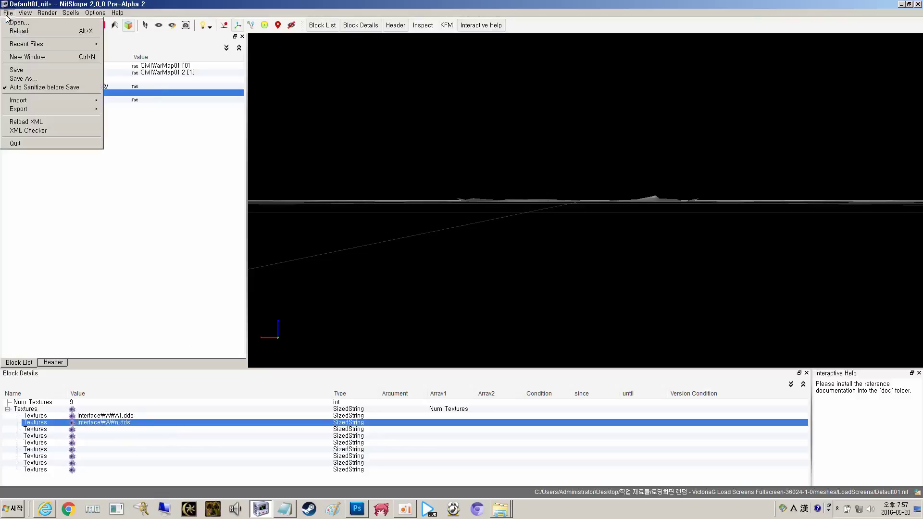
pyautogui.click(18, 71)
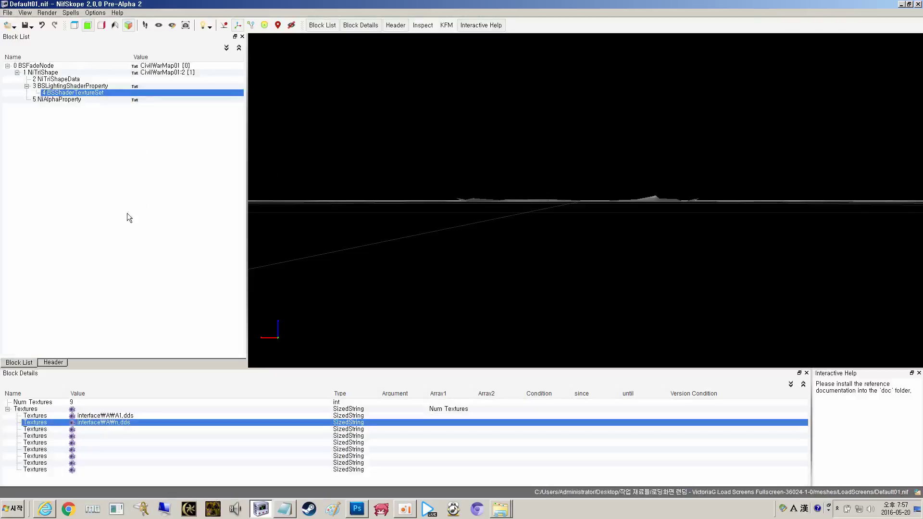
pyautogui.click(128, 416)
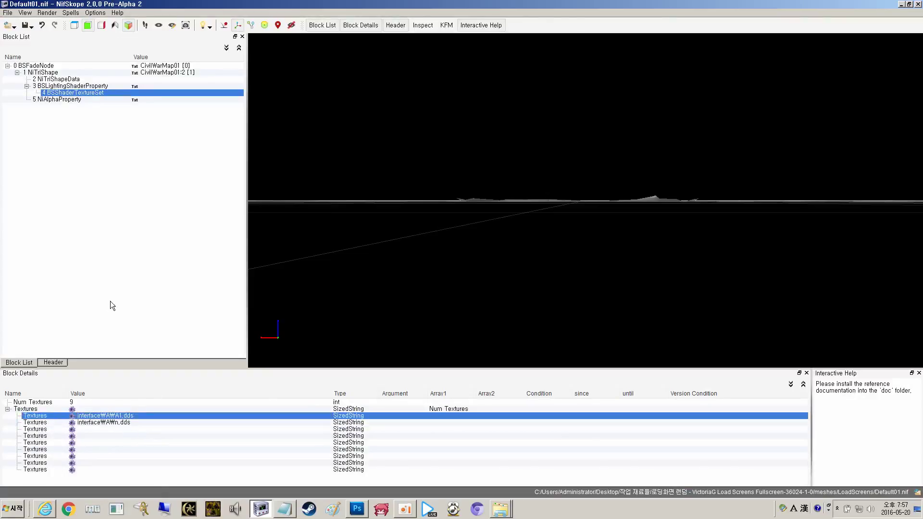
# - Close NifSkope, Notepad without saving its text, and both open folder windows
pyautogui.click(919, 4)
pyautogui.click(346, 204)
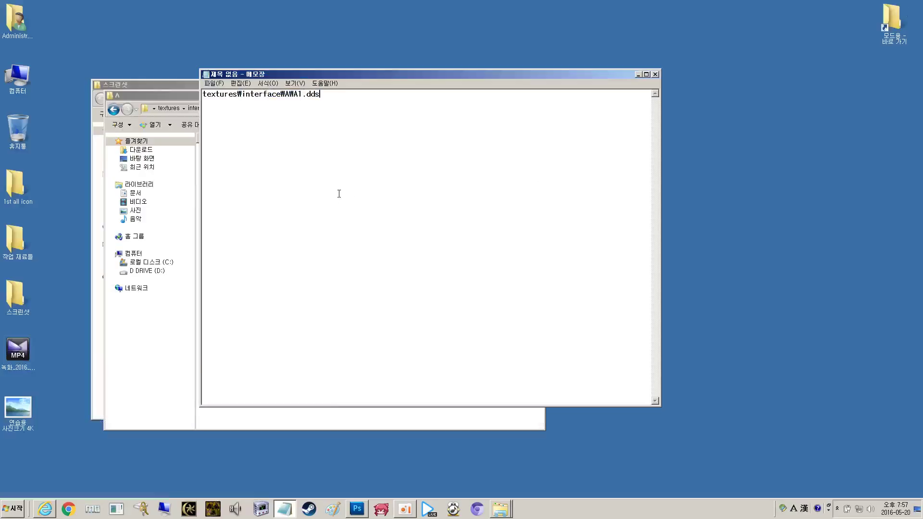
pyautogui.click(655, 74)
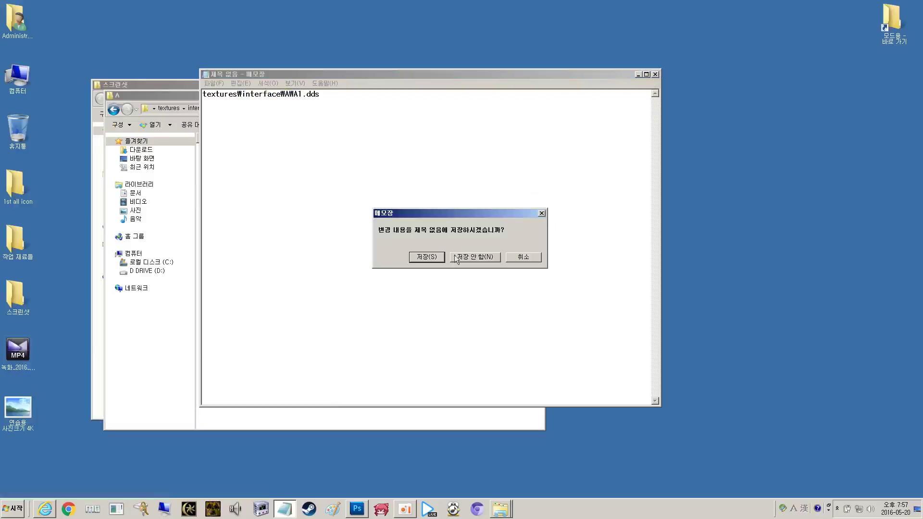
pyautogui.click(474, 257)
pyautogui.click(538, 96)
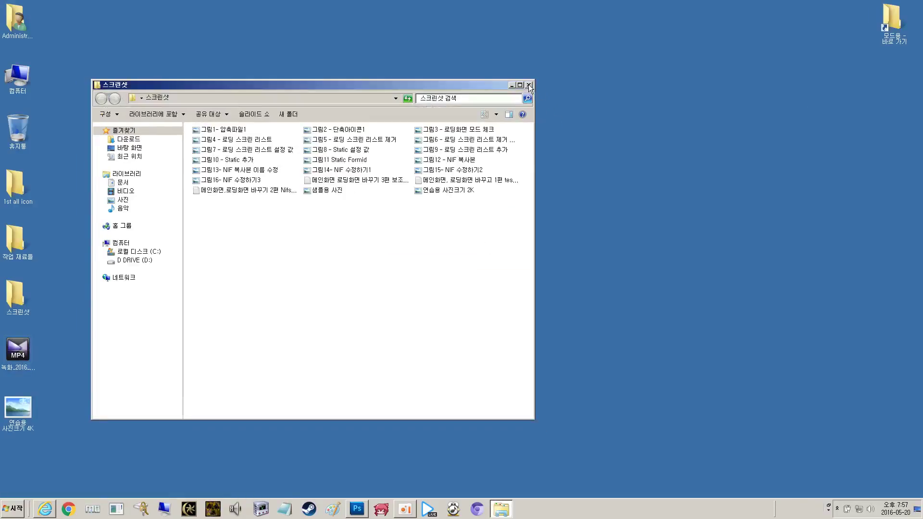
pyautogui.click(529, 86)
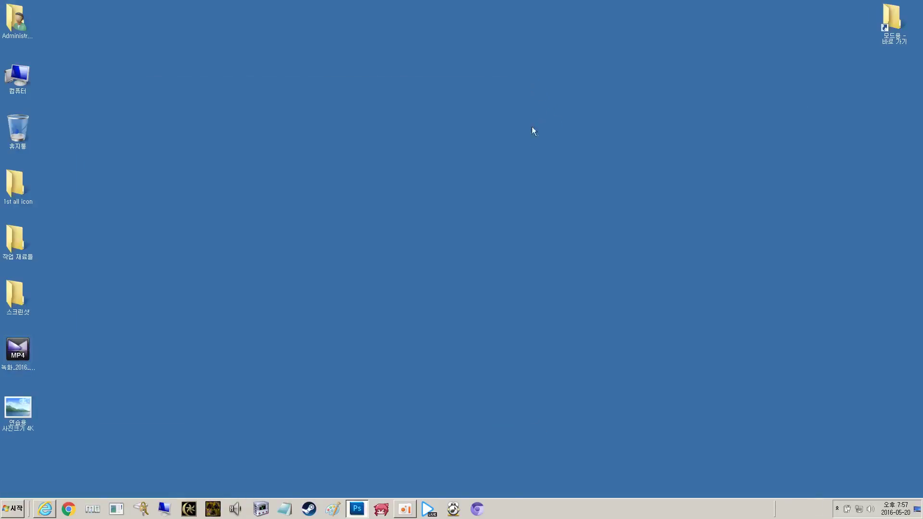
pyautogui.click(18, 349)
pyautogui.click(71, 340)
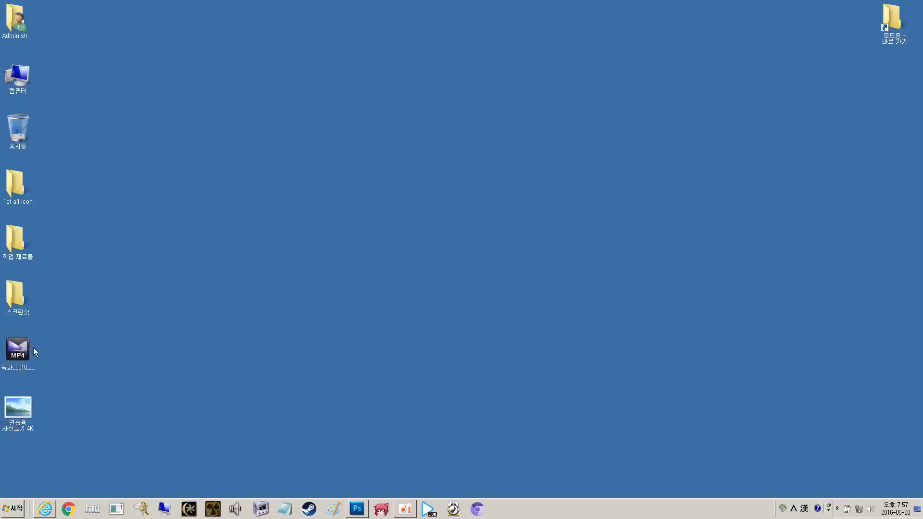
pyautogui.moveTo(11, 291); pyautogui.dragTo(101, 301)
pyautogui.moveTo(19, 294); pyautogui.dragTo(185, 303)
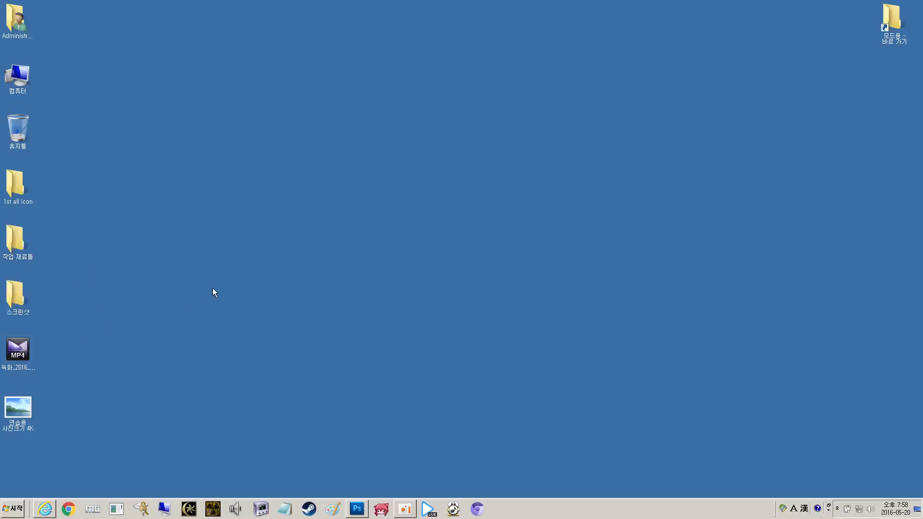